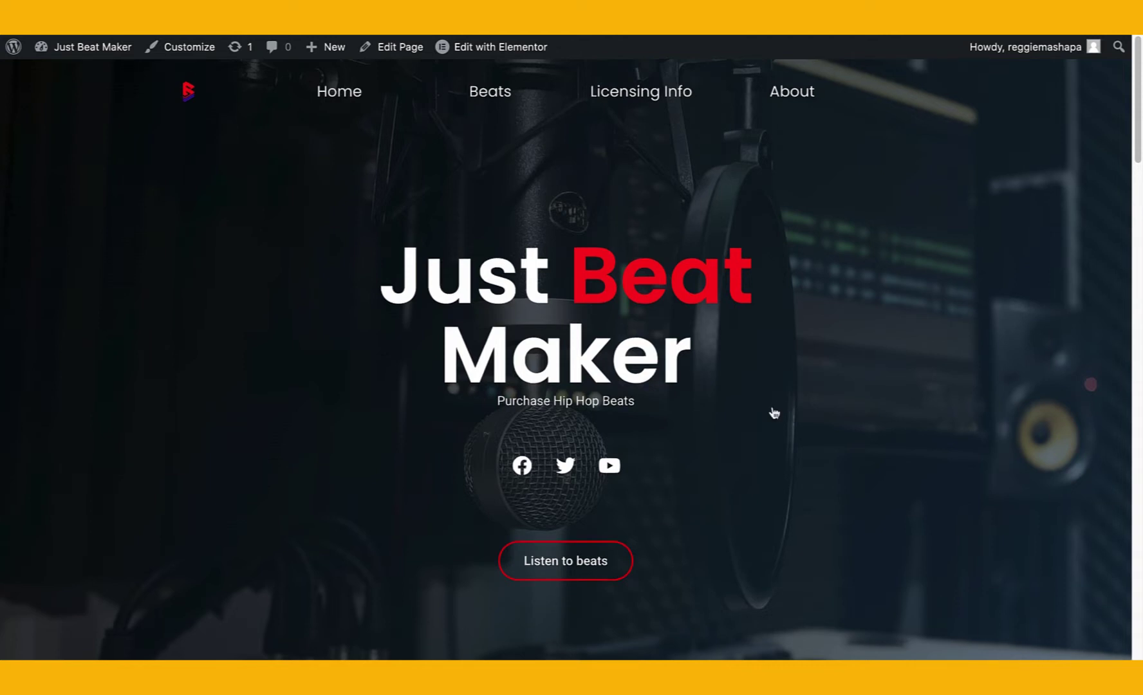
Look over the Just Beat Maker homepage and browse the track list in its embedded beat store
scroll(772, 411, "down", 6)
scroll(766, 410, "down", 5)
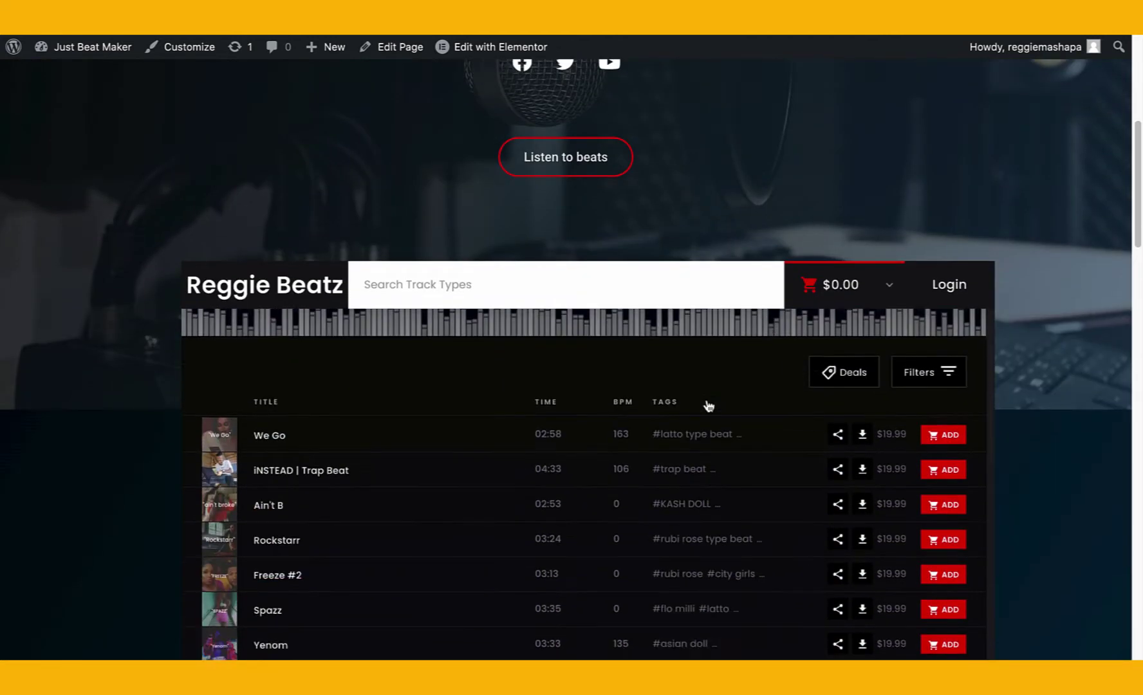
scroll(331, 322, "down", 4)
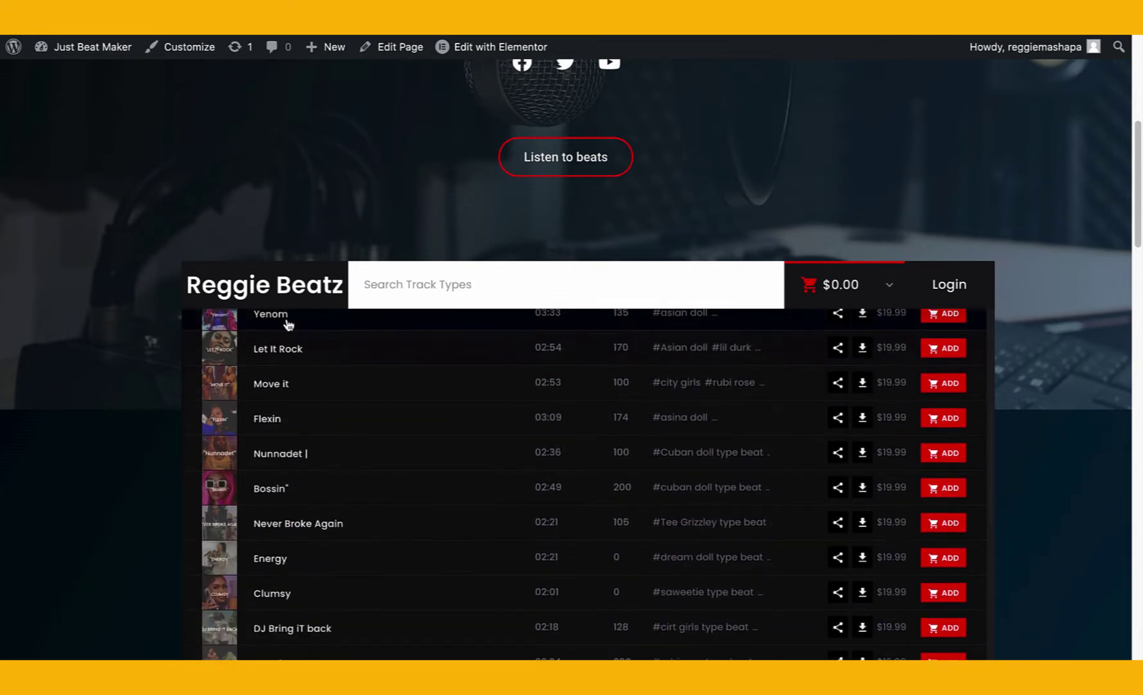
scroll(171, 336, "down", 1)
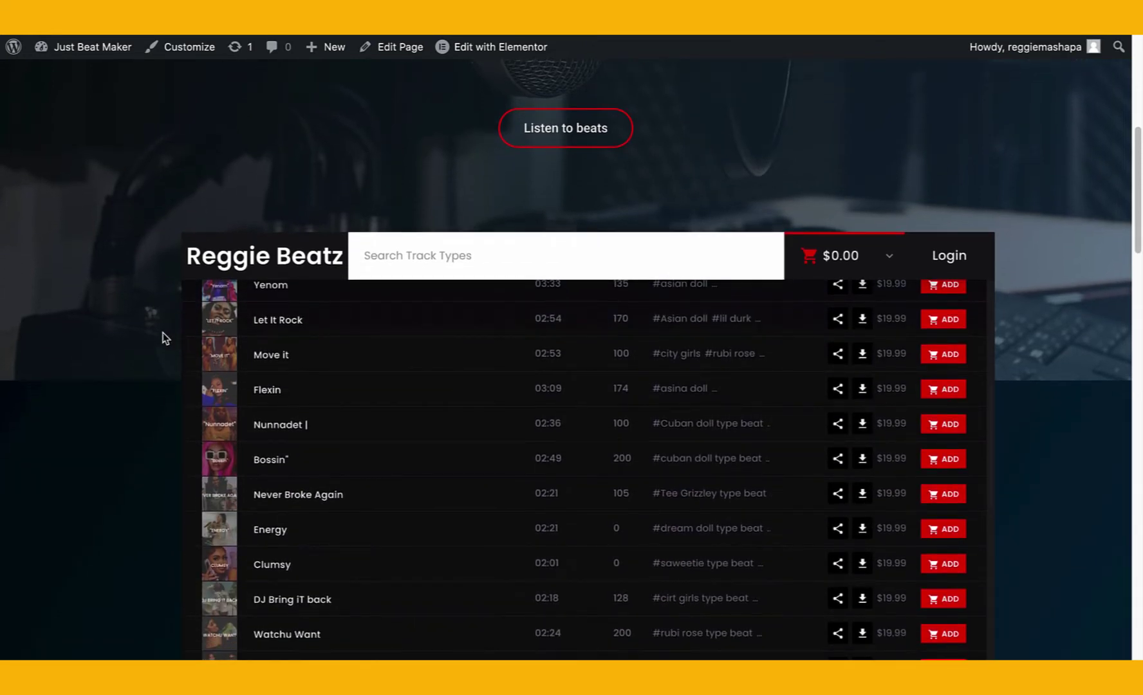
scroll(166, 338, "down", 3)
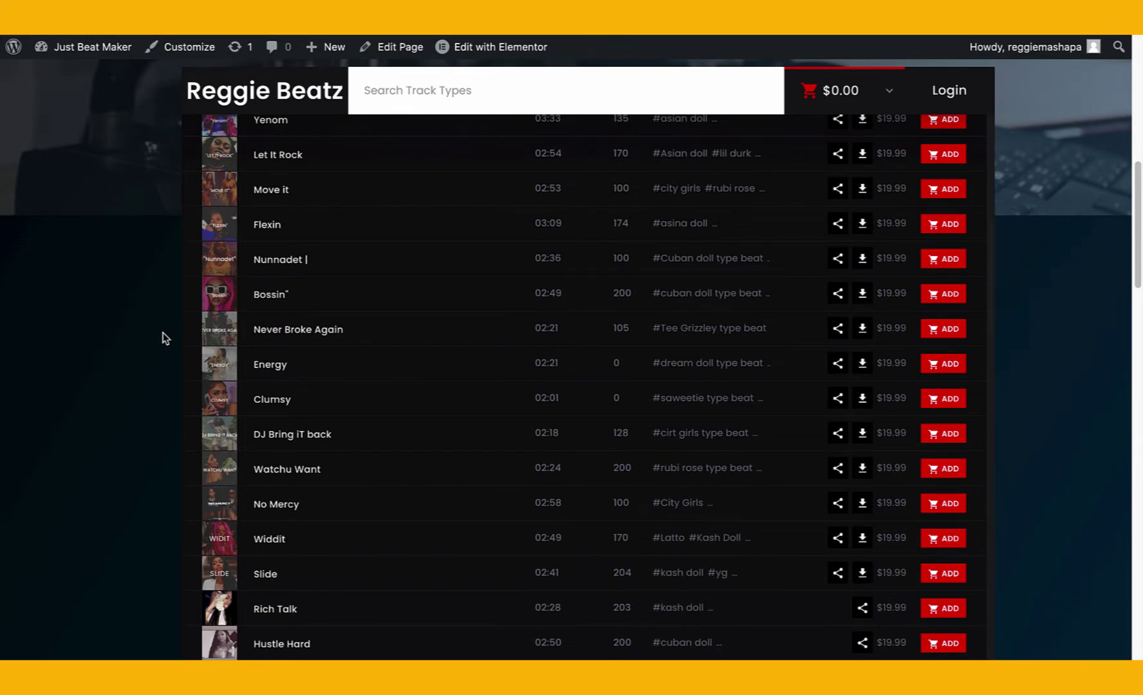
scroll(165, 338, "down", 5)
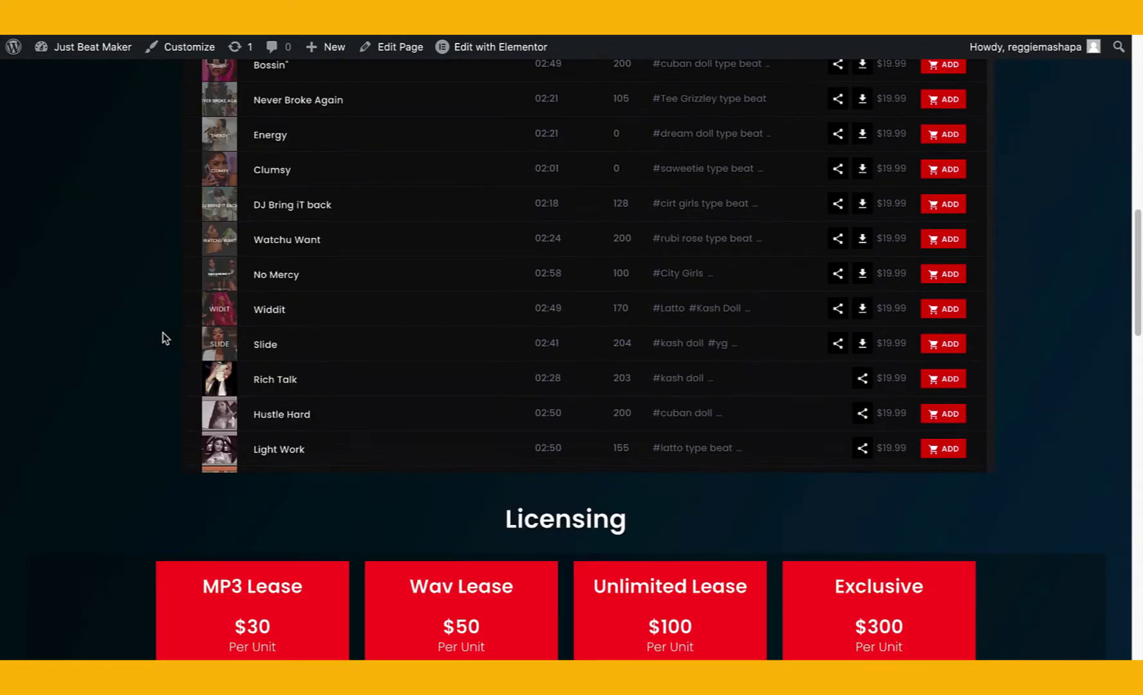
scroll(166, 338, "up", 10)
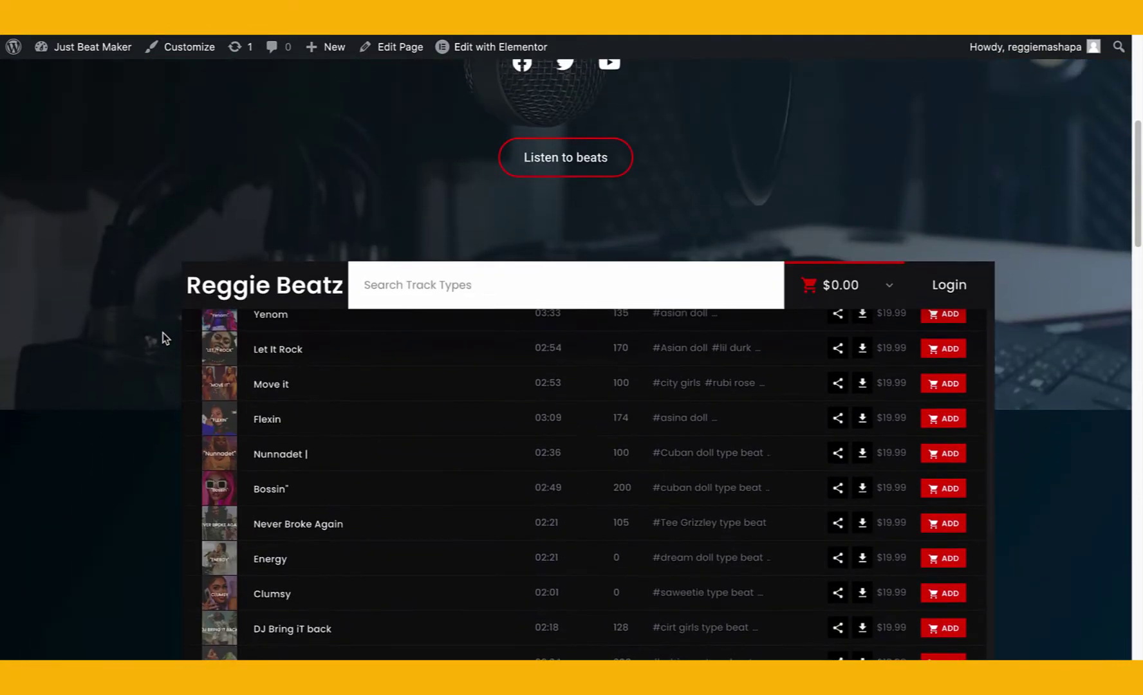
scroll(165, 337, "up", 5)
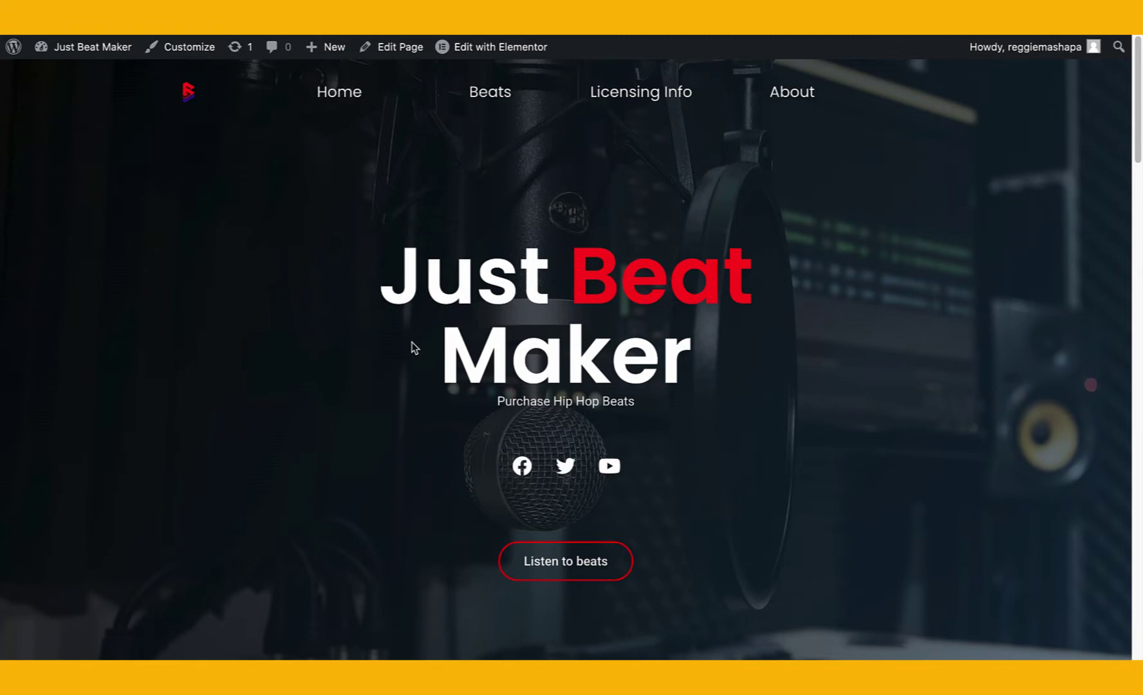
Review the whole homepage again, from the hero section through the beat store to the licensing price tables
scroll(413, 346, "down", 2)
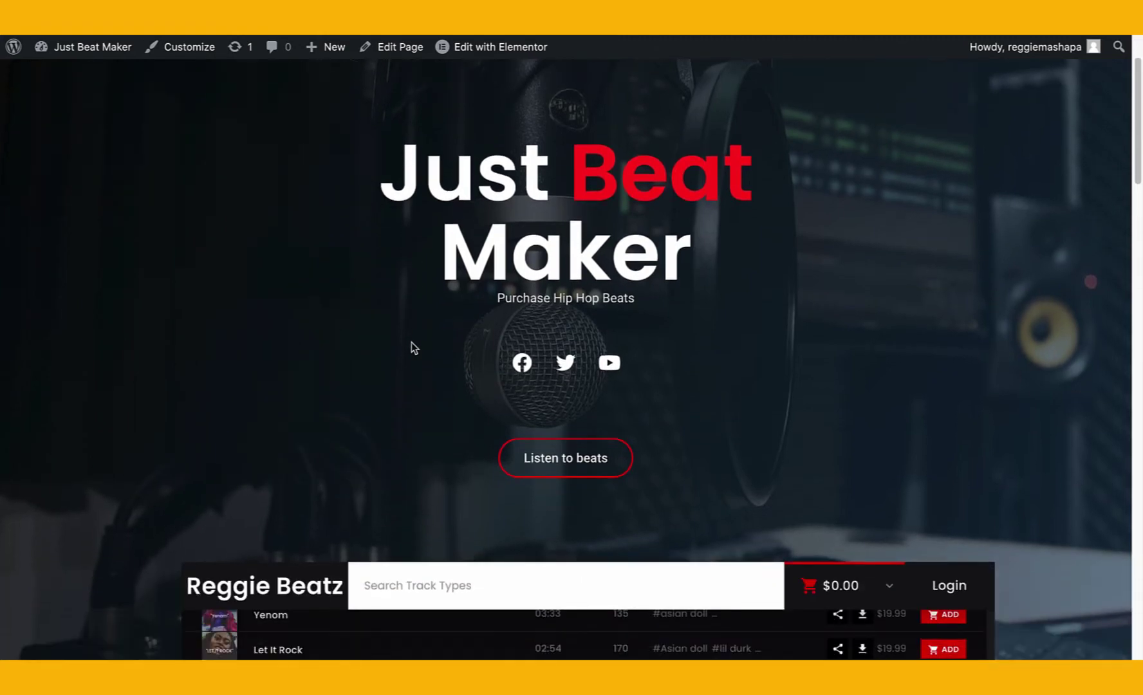
scroll(412, 348, "down", 18)
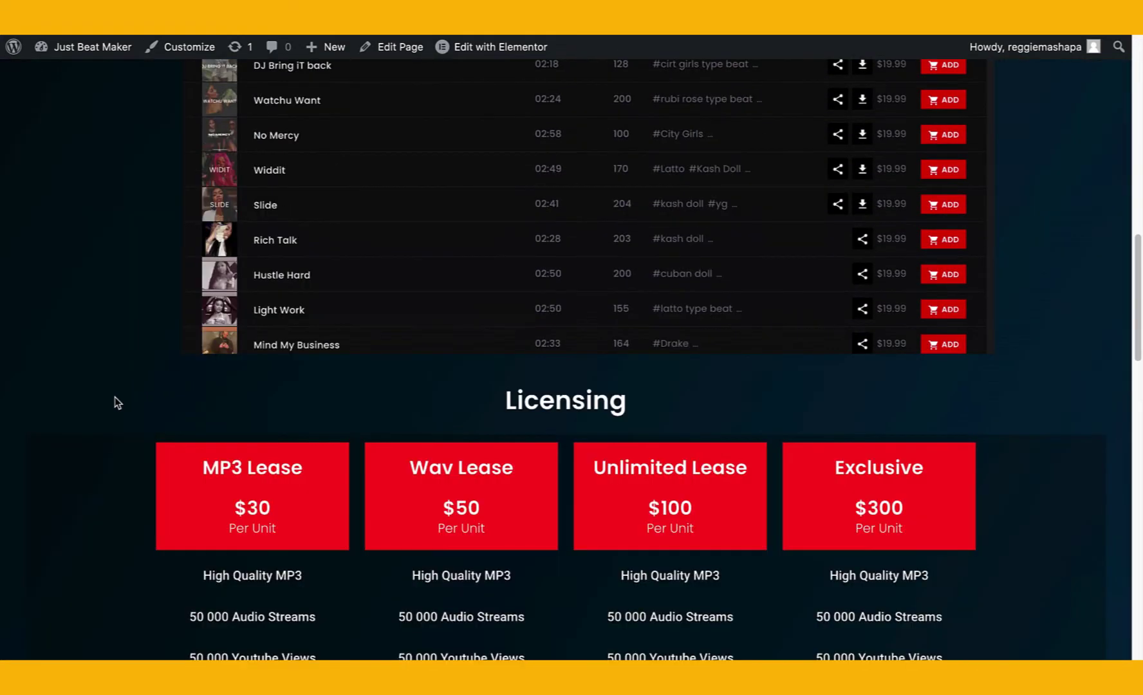
scroll(450, 499, "down", 11)
scroll(439, 485, "up", 20)
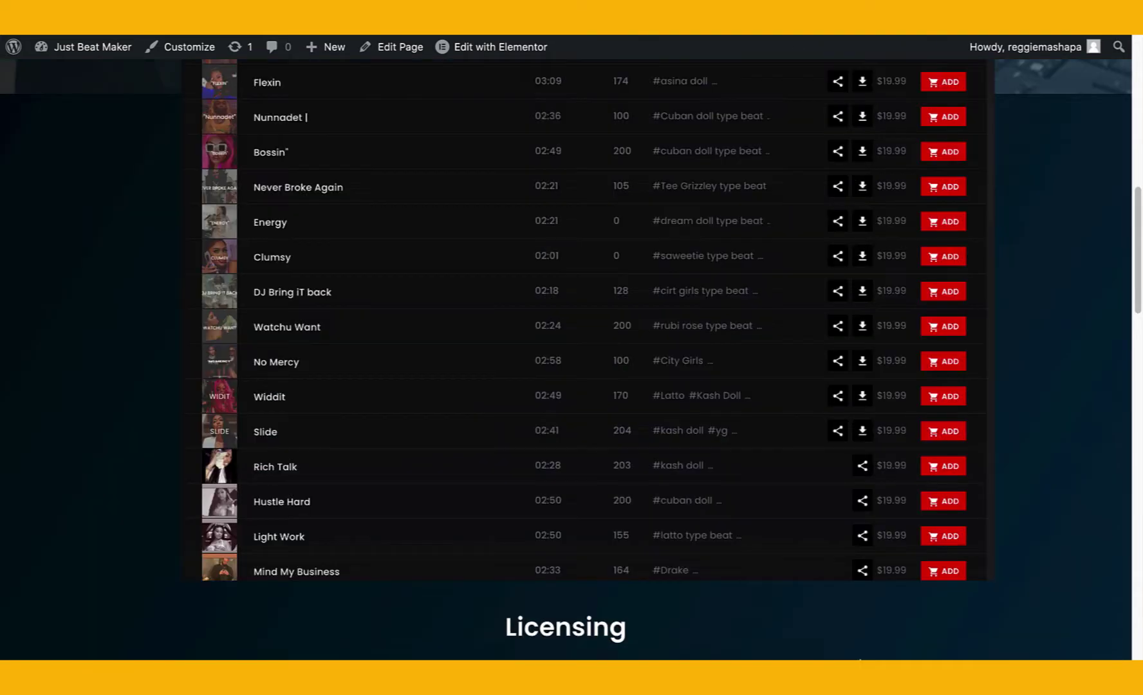
mouse_move(824, 647)
scroll(154, 368, "up", 20)
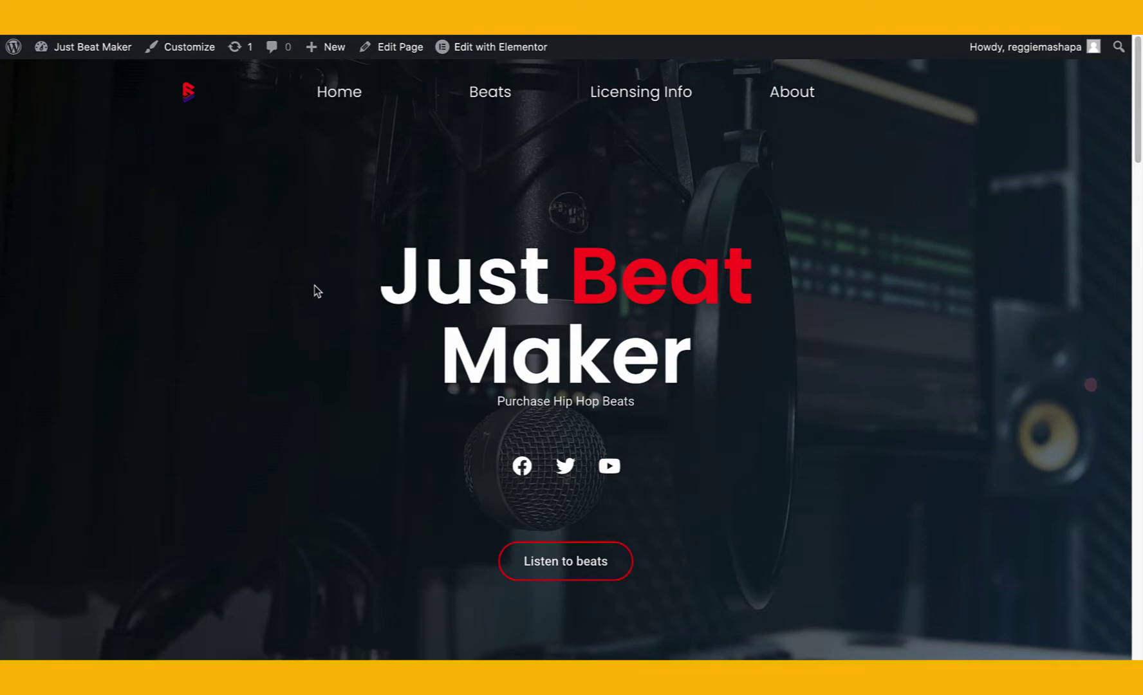
scroll(313, 292, "down", 5)
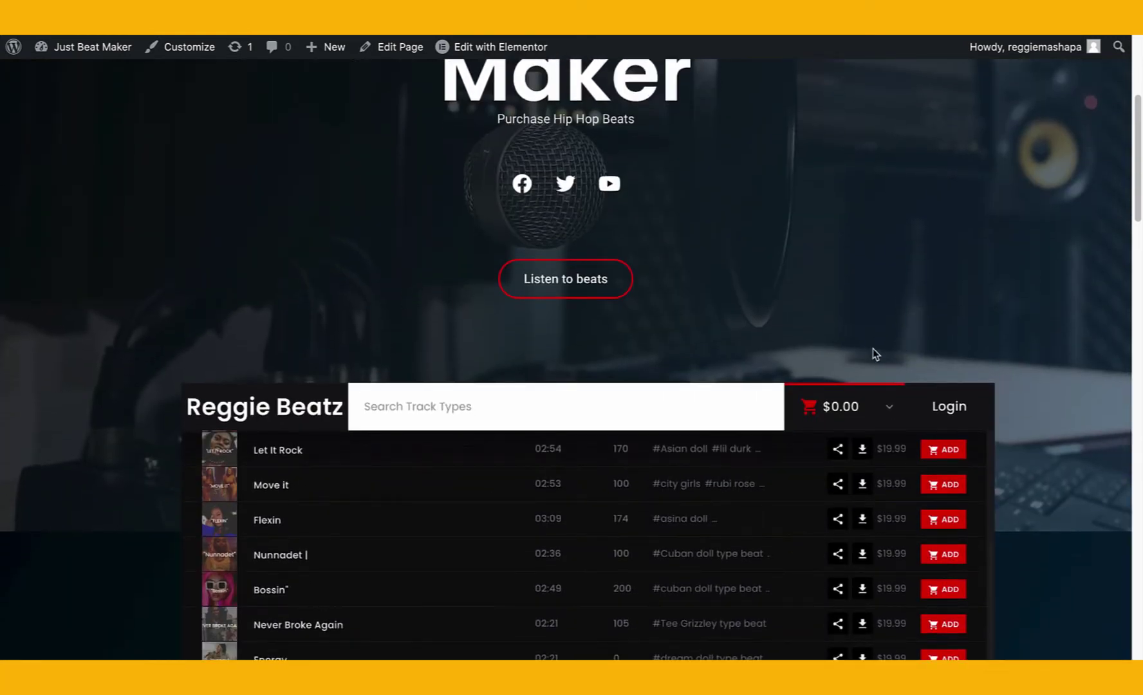
scroll(270, 391, "down", 4)
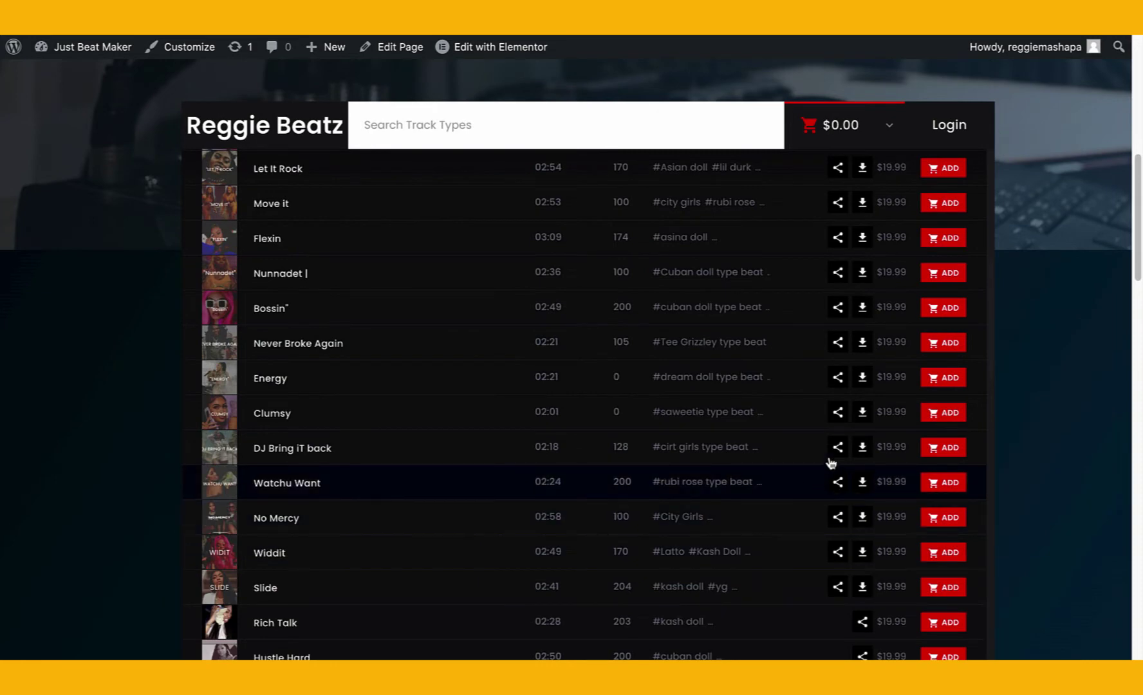
scroll(171, 302, "up", 2)
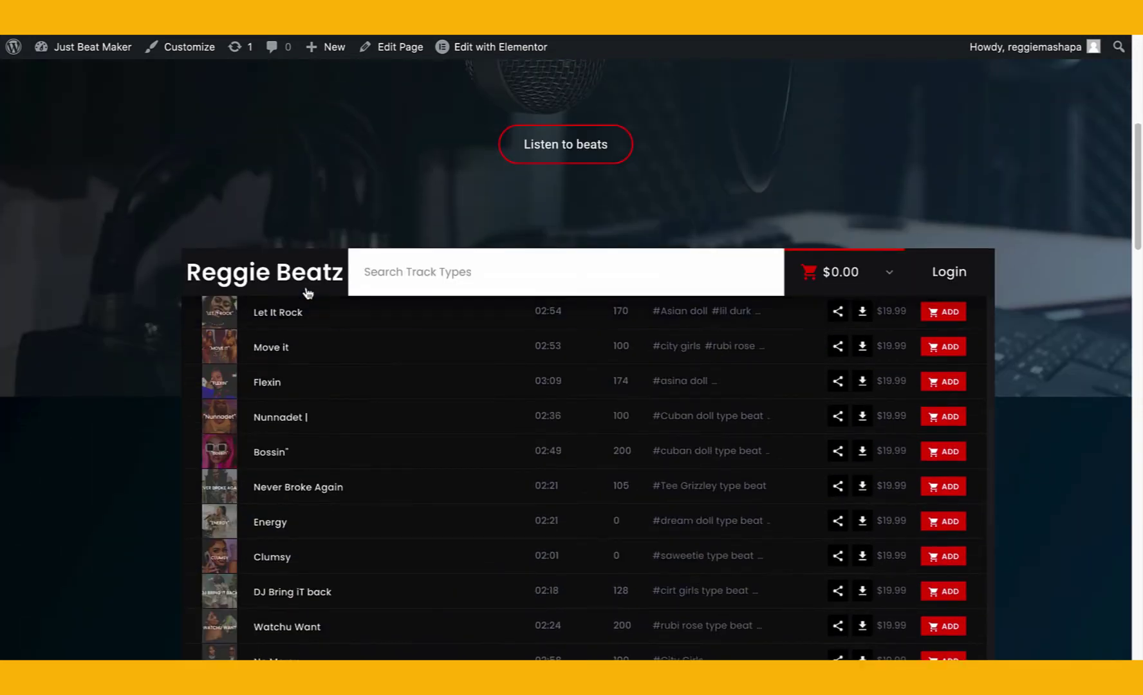
scroll(119, 437, "up", 4)
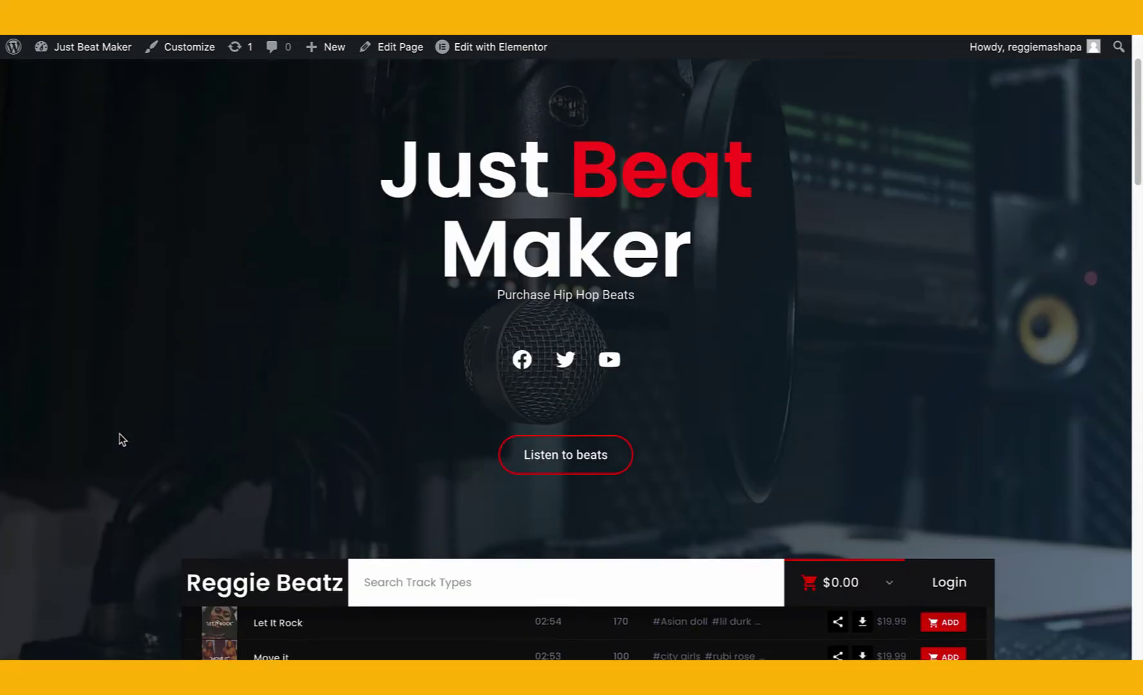
scroll(123, 439, "up", 2)
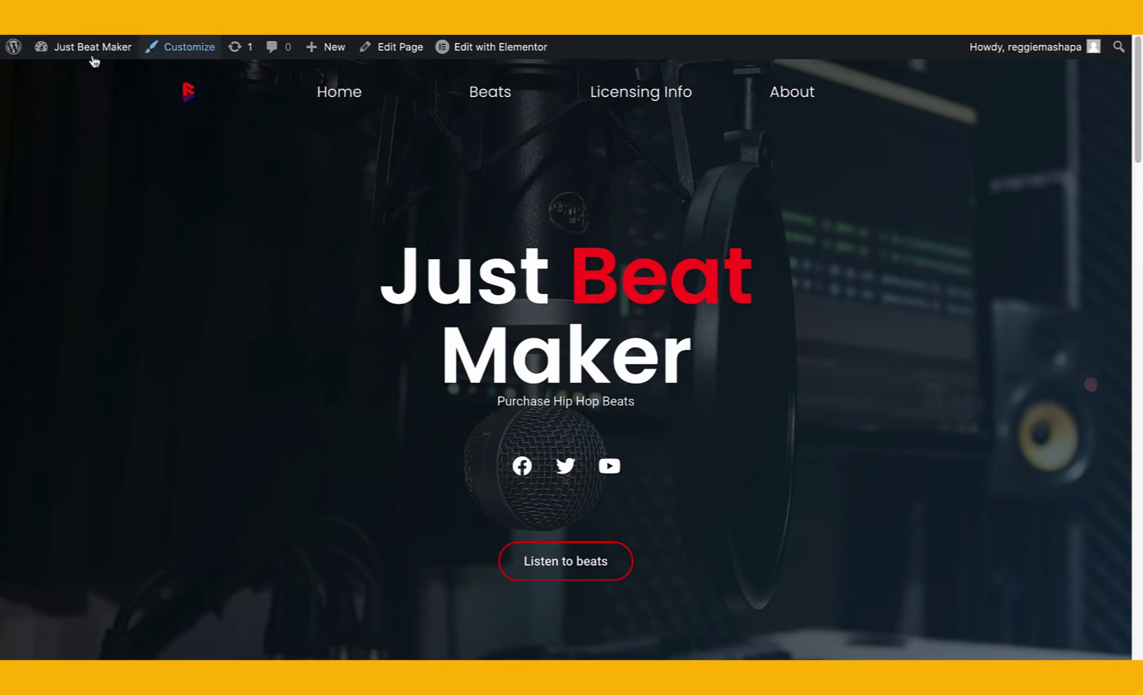
Go to the site's admin dashboard and review the full list of installed plugins
mouse_move(94, 59)
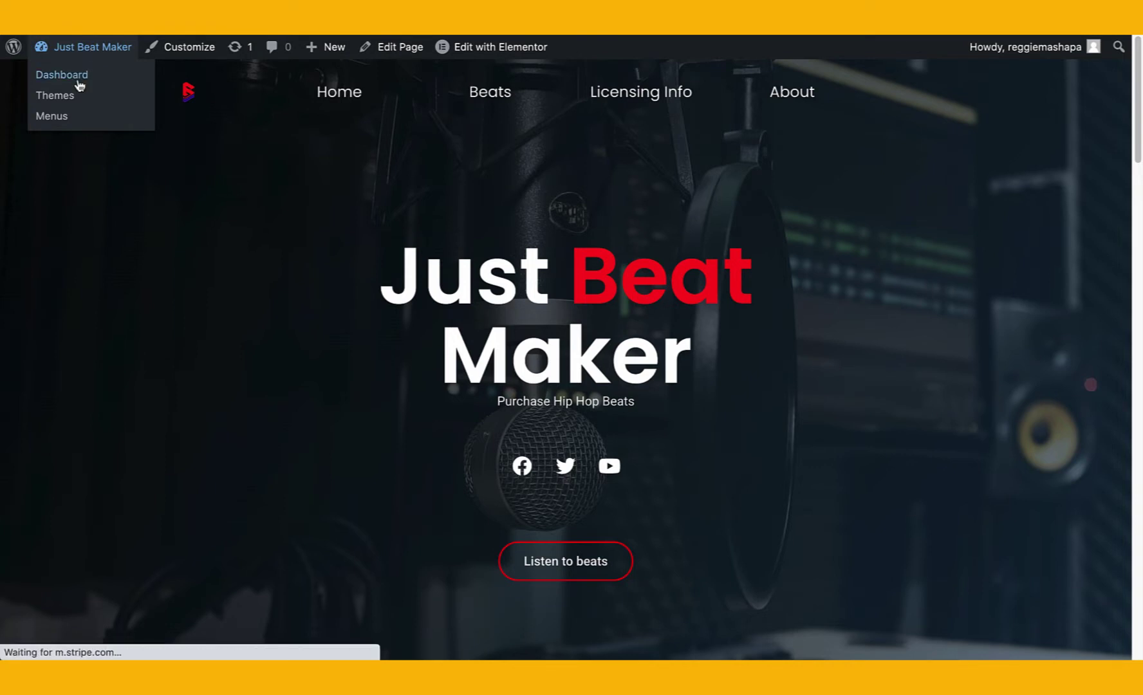
left_click(78, 80)
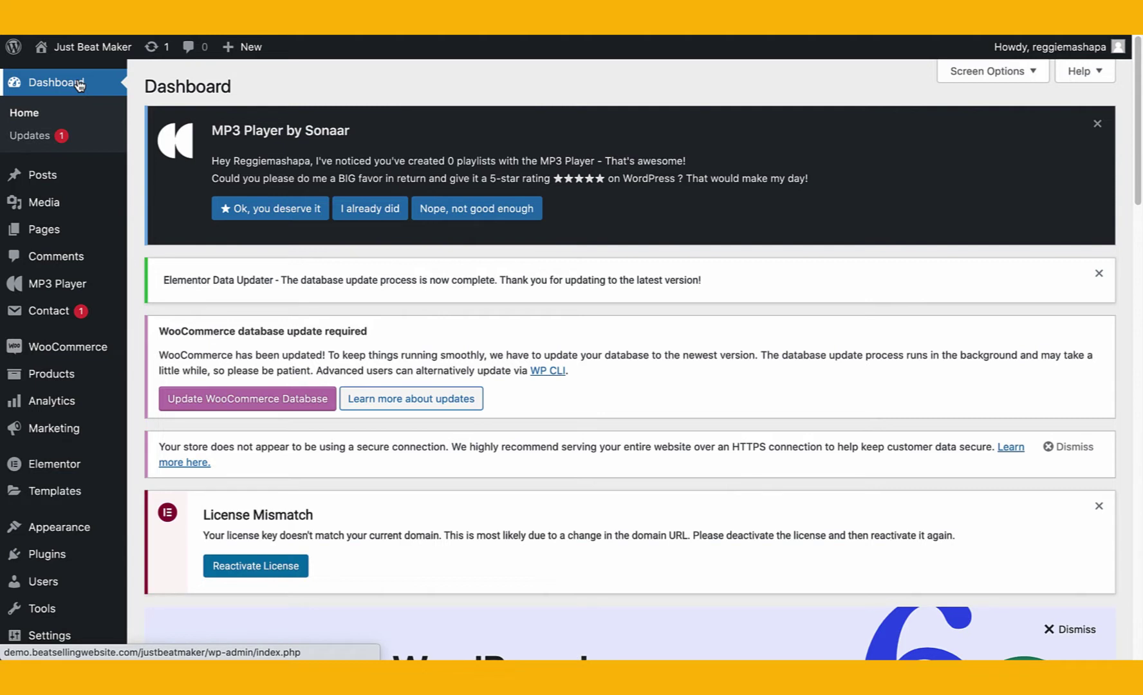
mouse_move(109, 312)
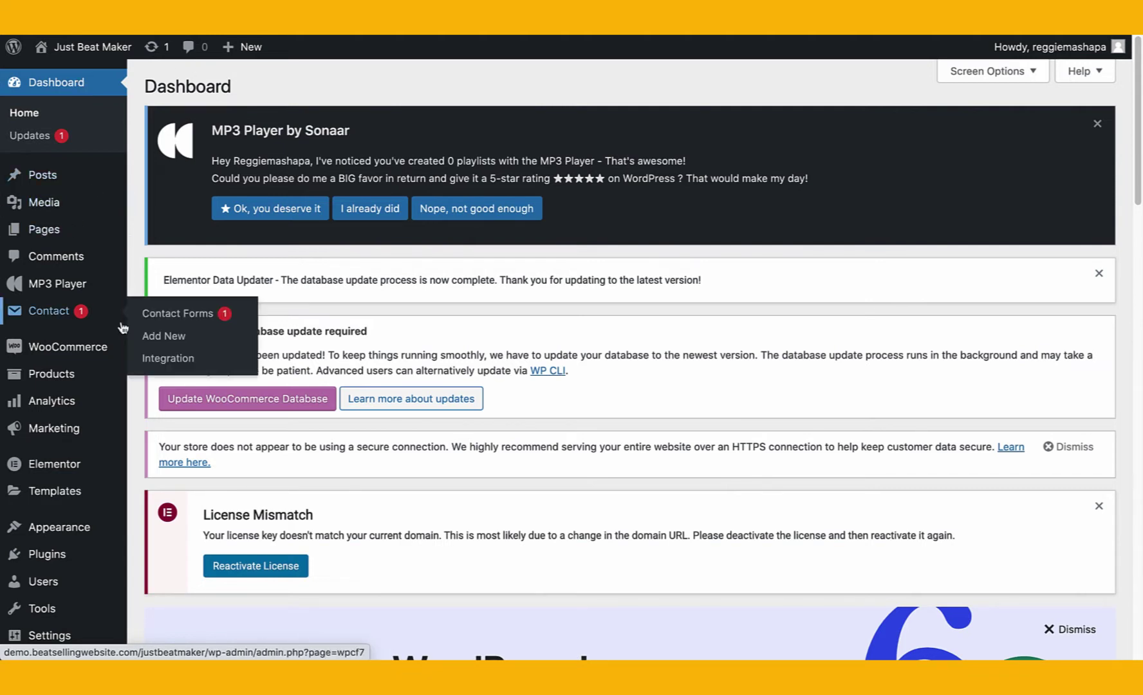
scroll(122, 328, "down", 1)
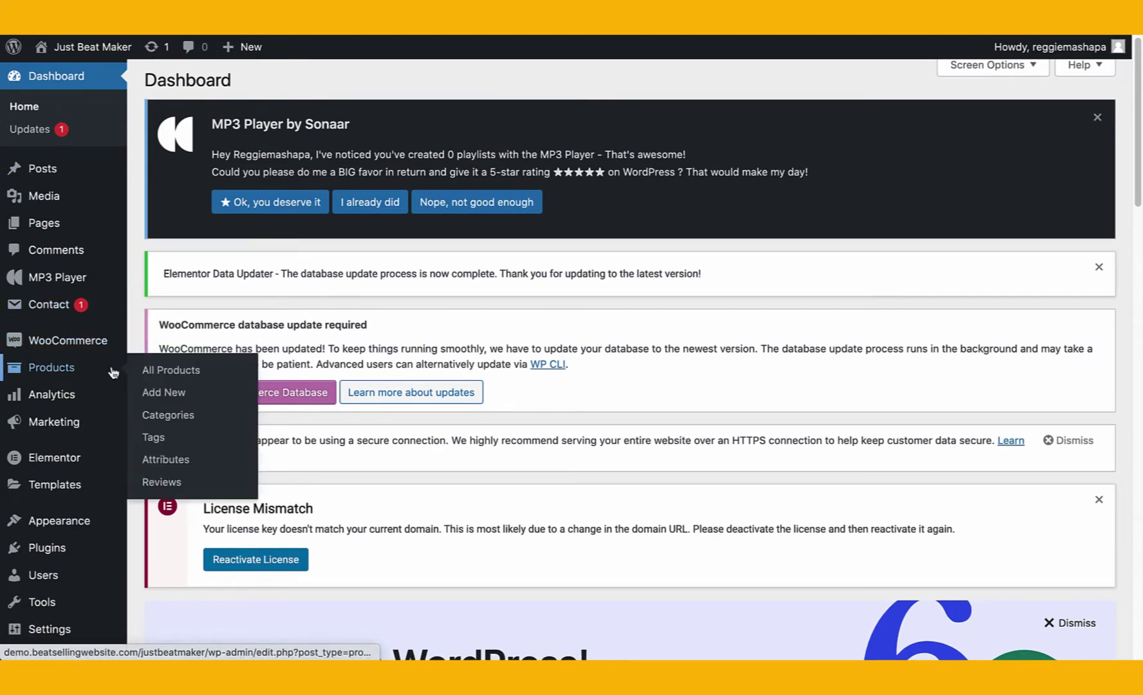
mouse_move(77, 388)
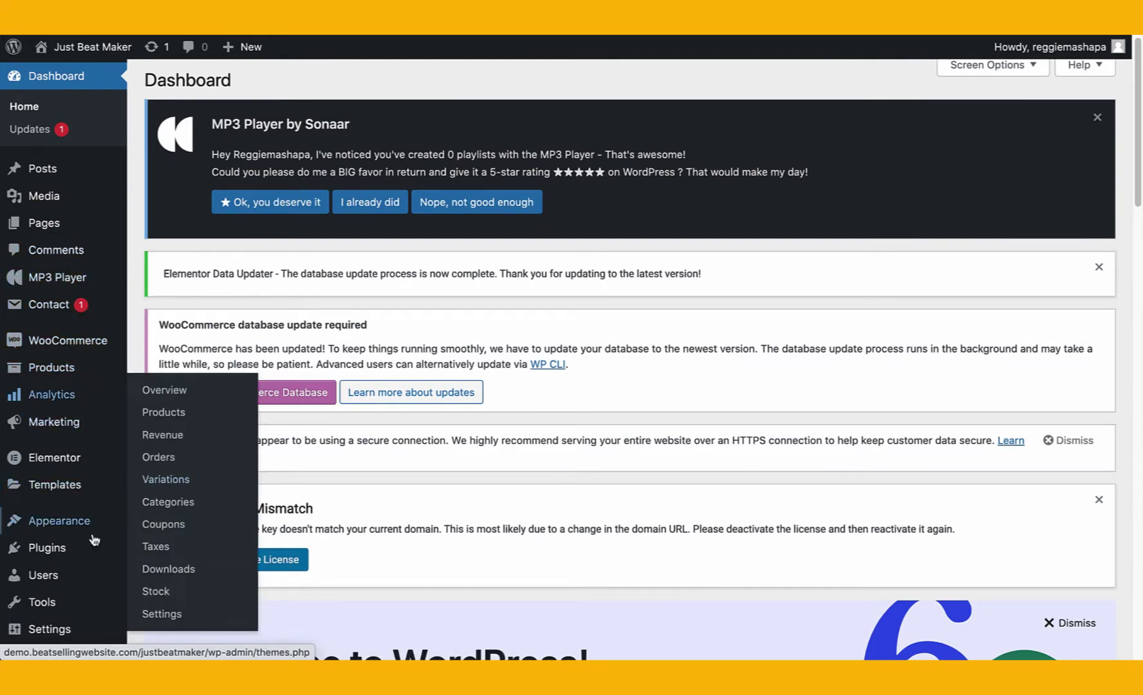
mouse_move(90, 547)
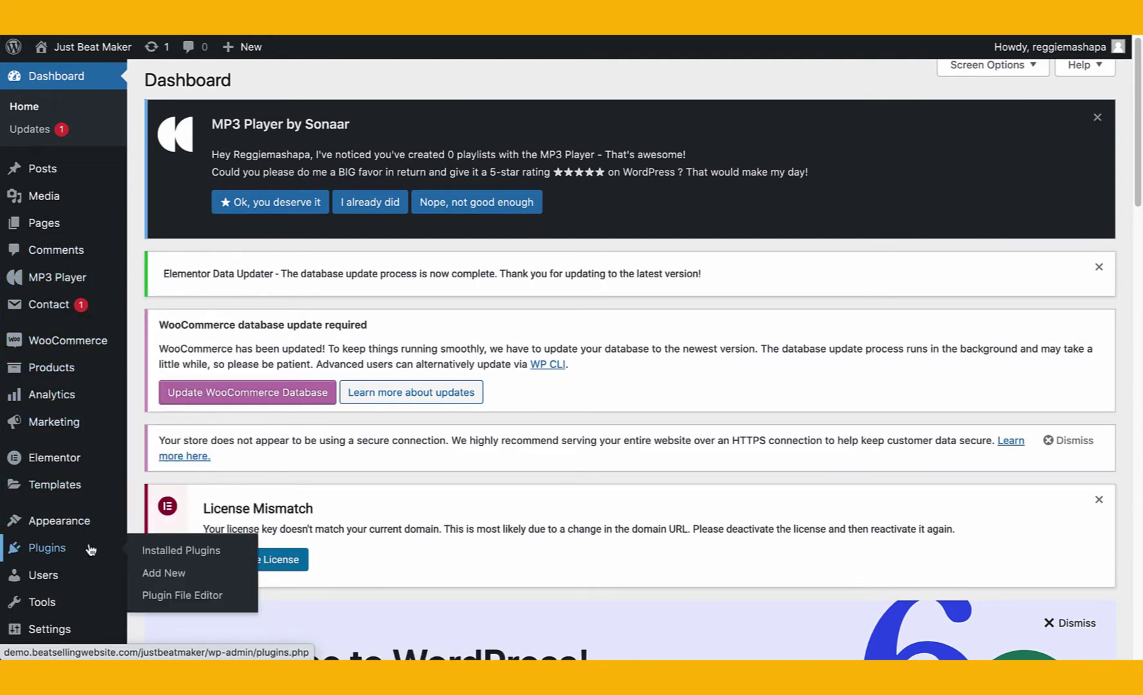
left_click(168, 552)
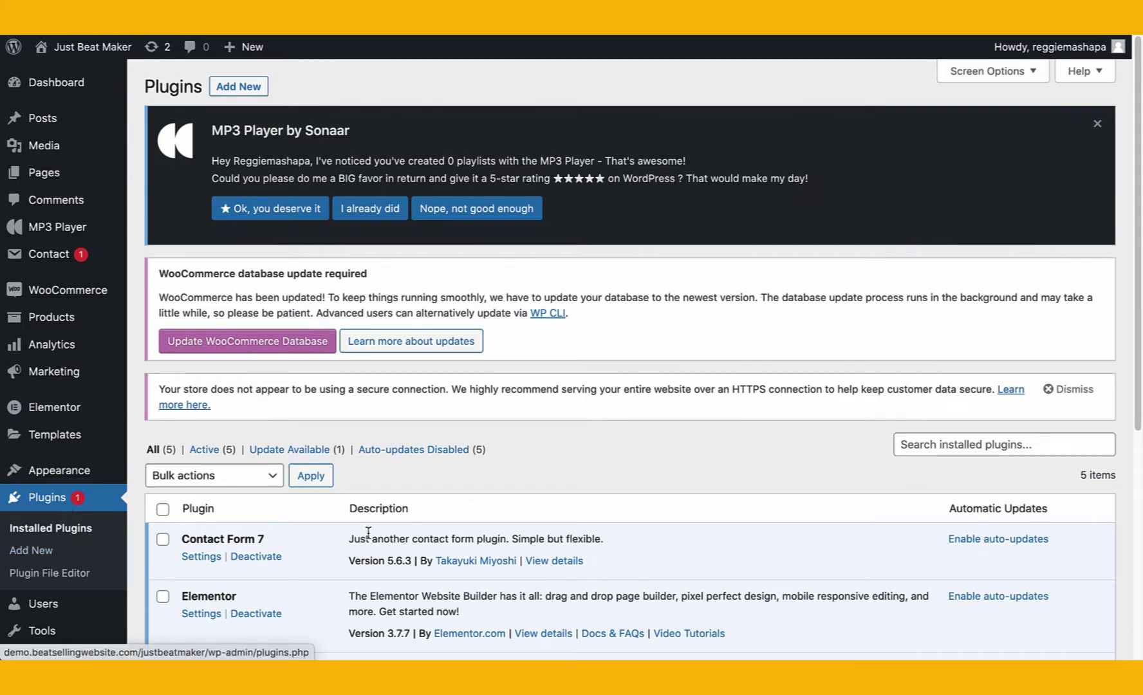
scroll(492, 519, "down", 6)
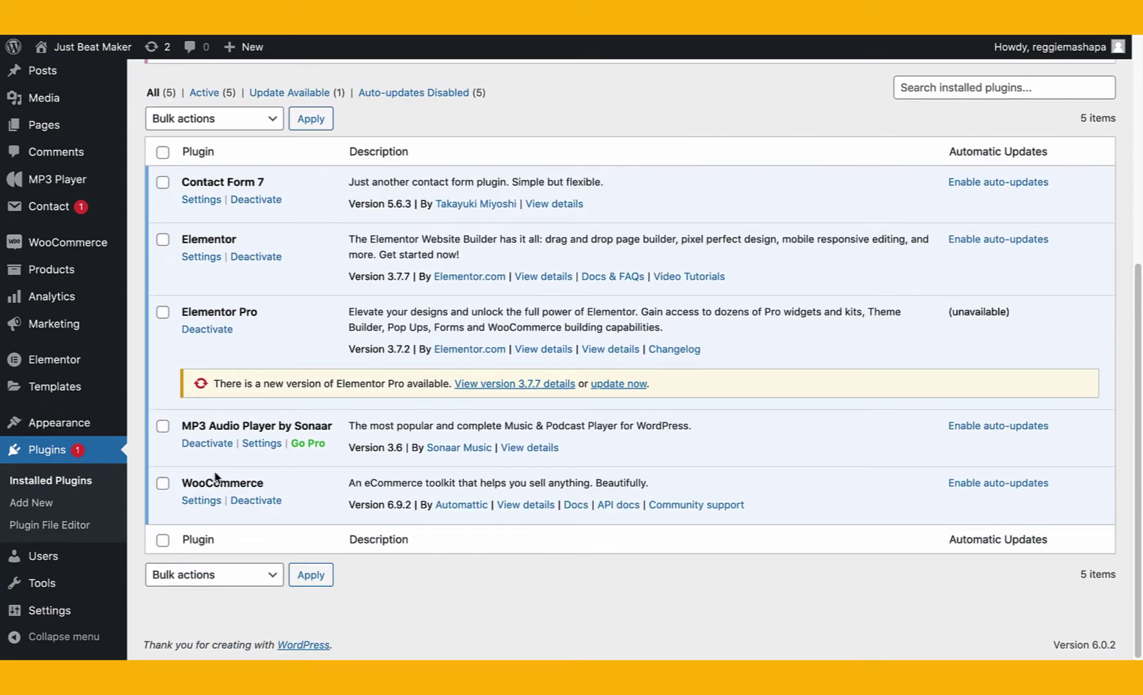
Search the plugin directory for "WooCommerce" and check its available admin sections
left_click(37, 512)
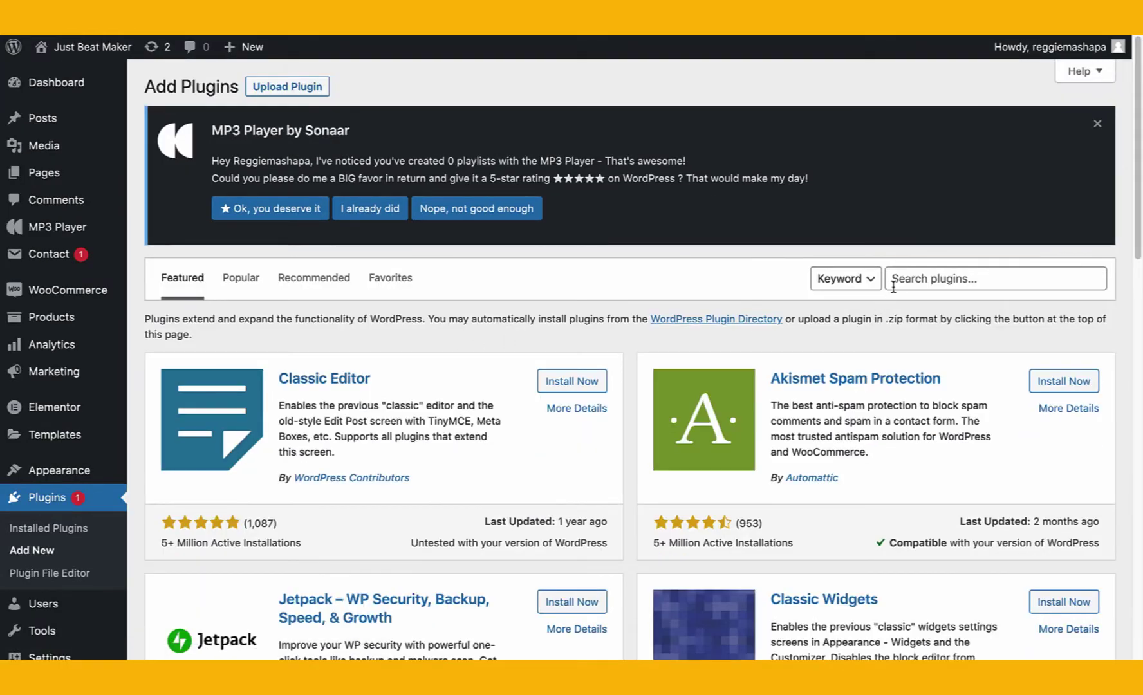
left_click(897, 282)
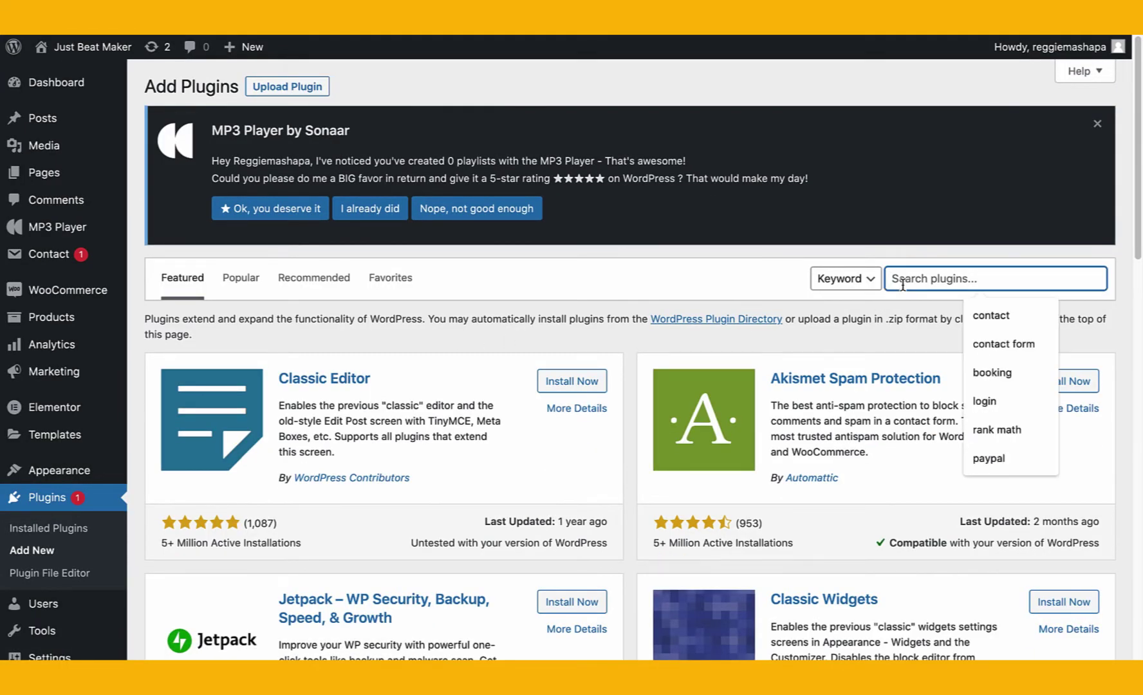
type("WooCommerce")
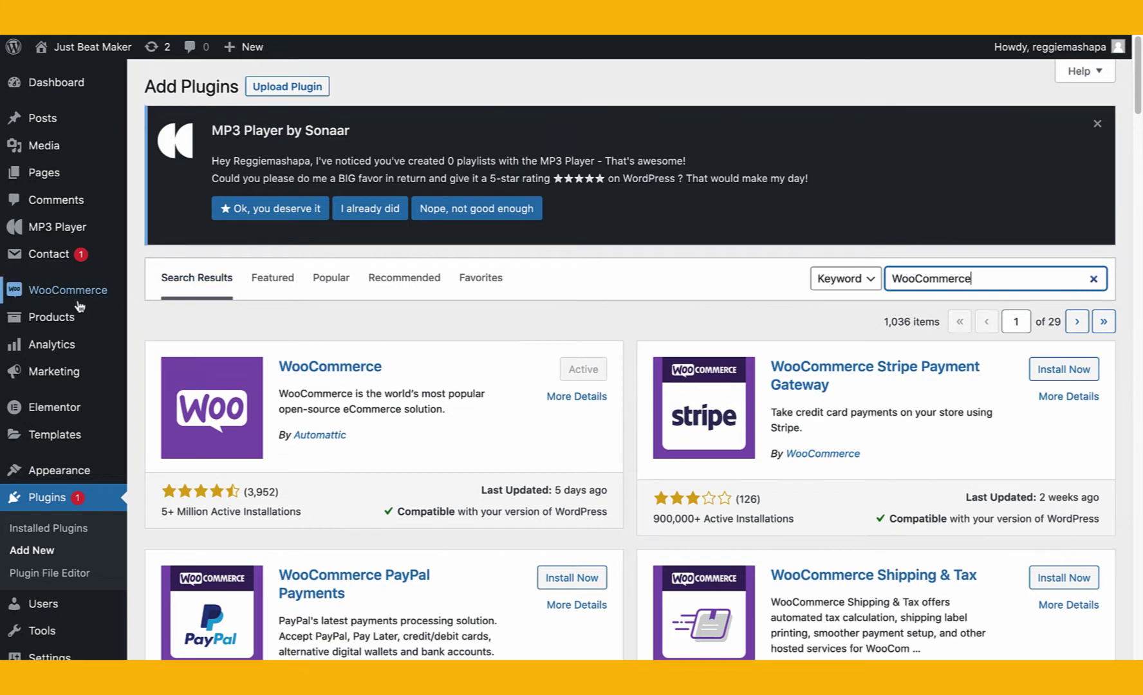
mouse_move(66, 298)
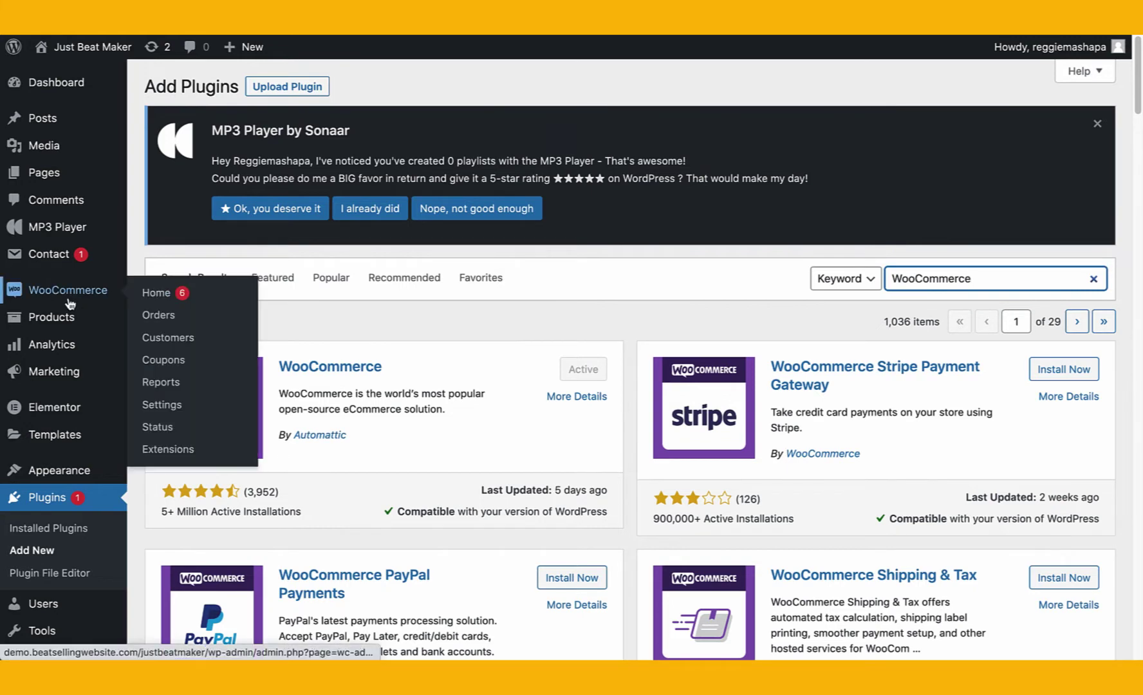
Return to the dashboard, open the list of all products and start adding a new product
left_click(69, 91)
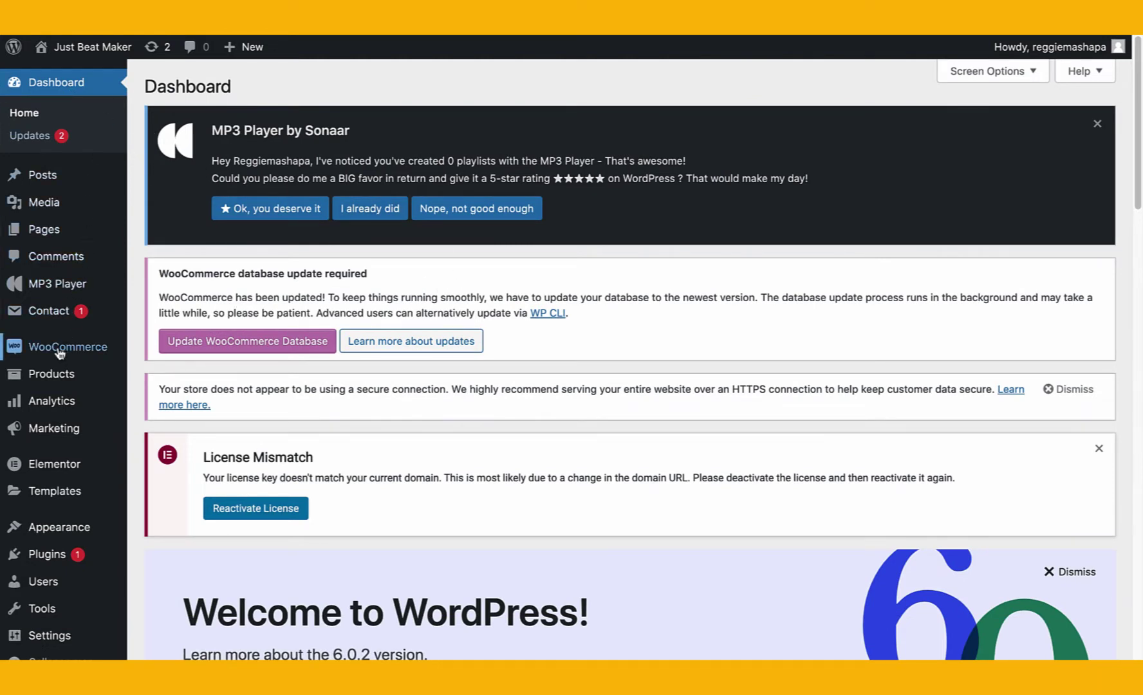
mouse_move(58, 348)
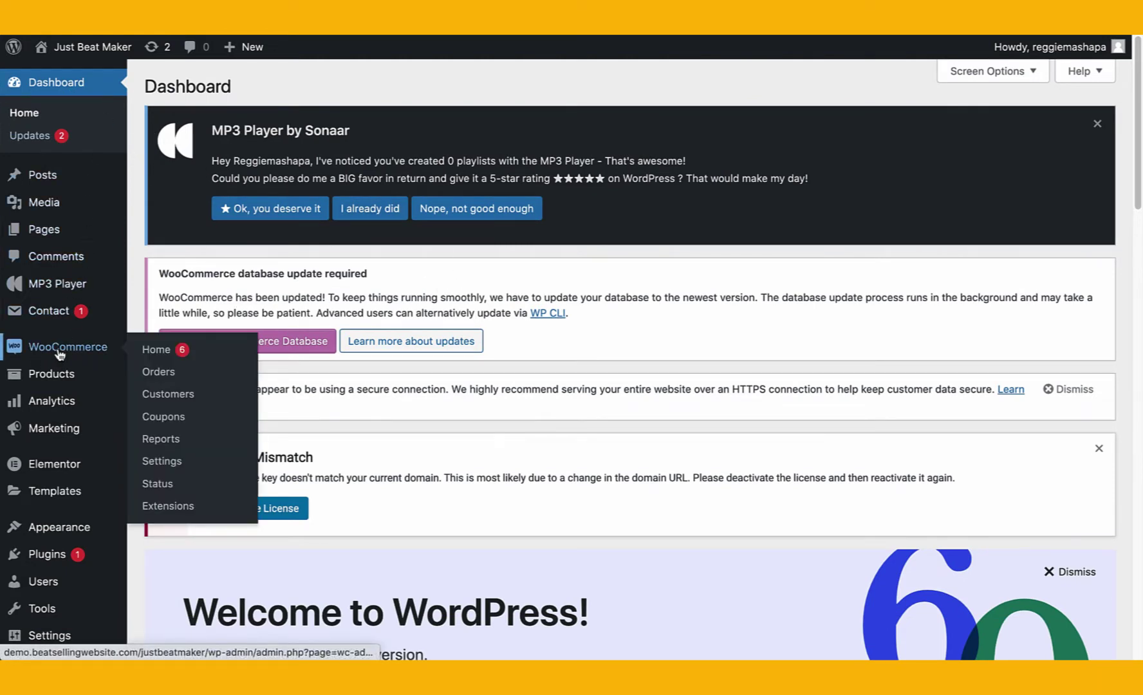
mouse_move(55, 380)
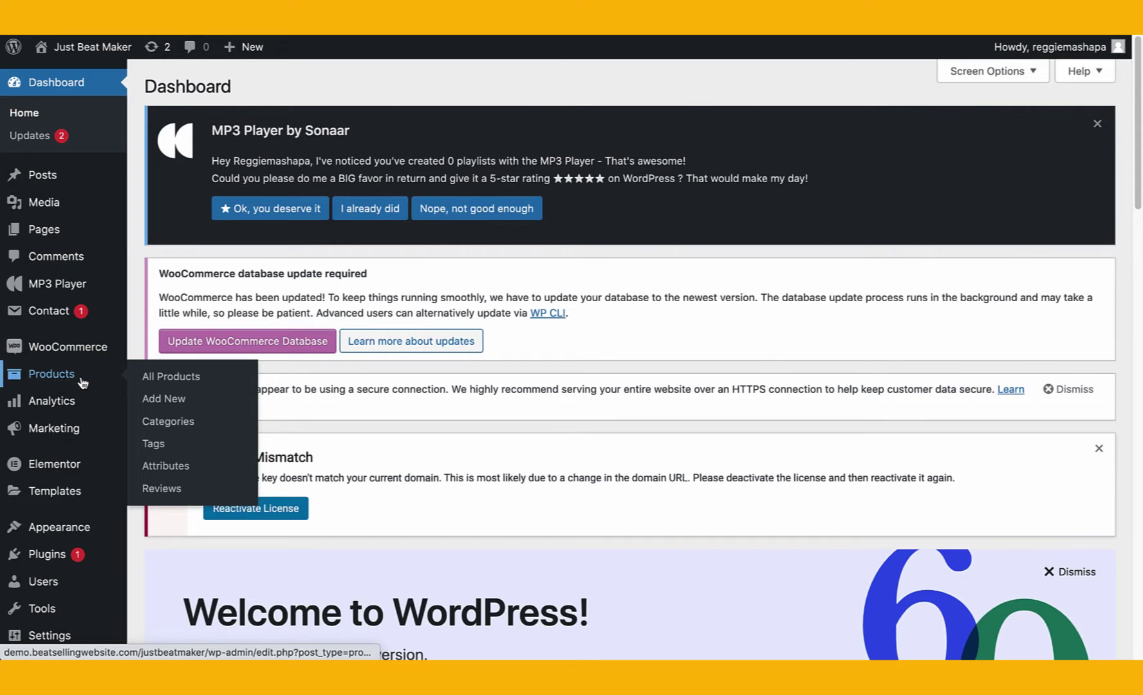
left_click(237, 380)
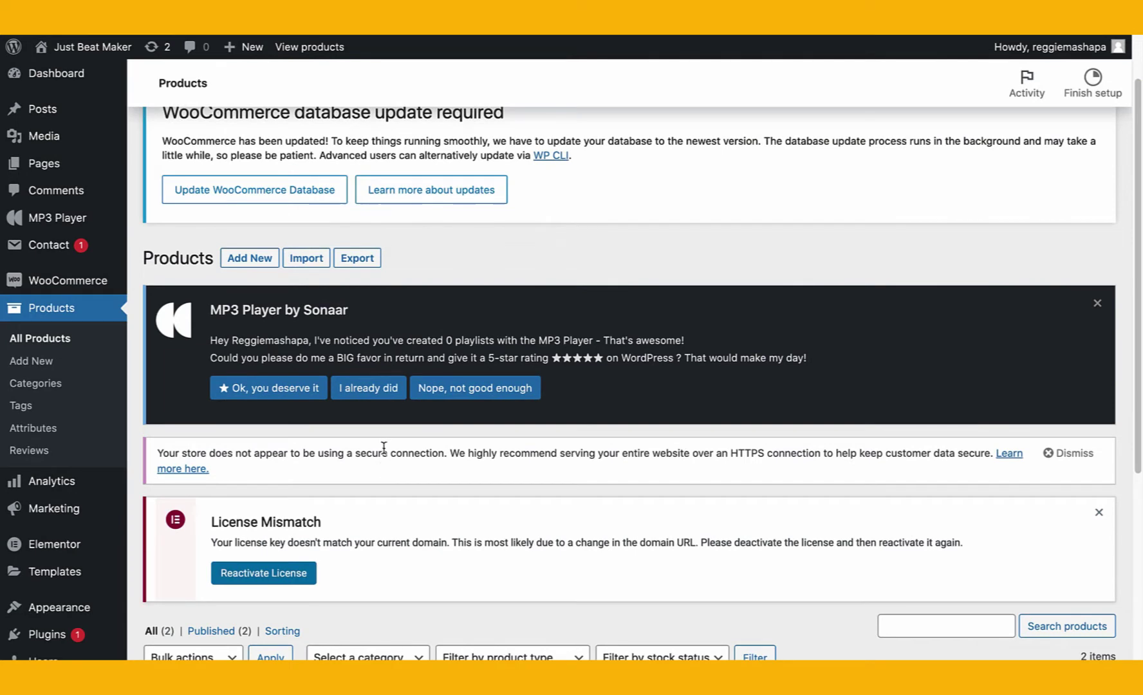
left_click(266, 265)
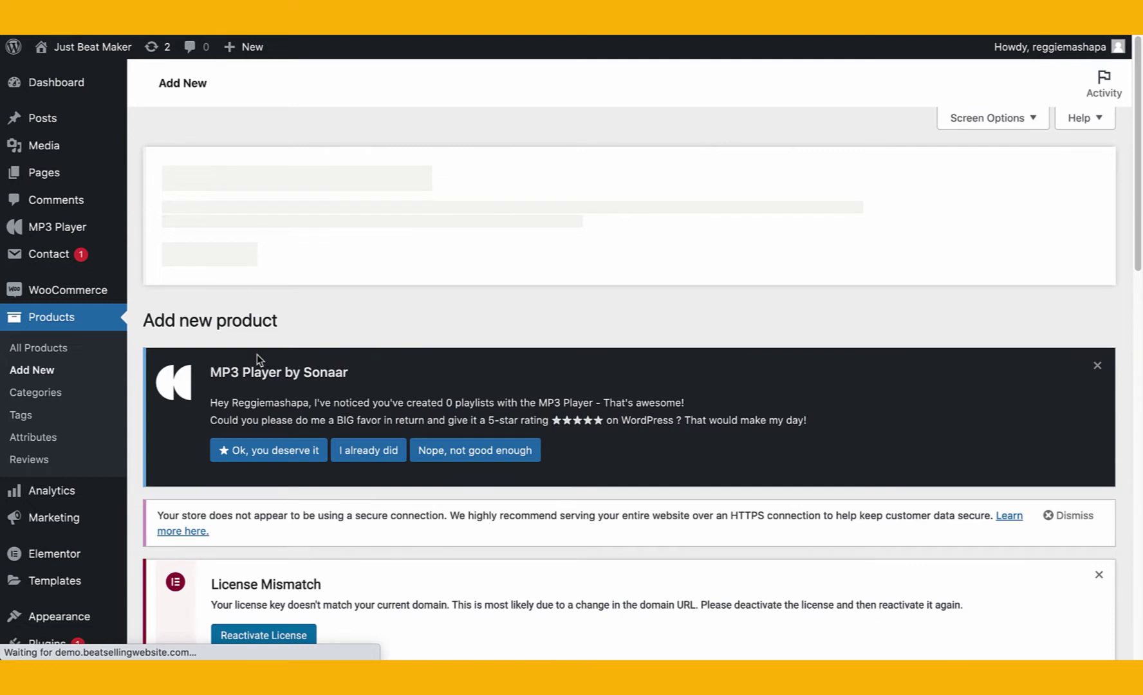
Enter "YG" as the name of the new product
scroll(330, 348, "down", 5)
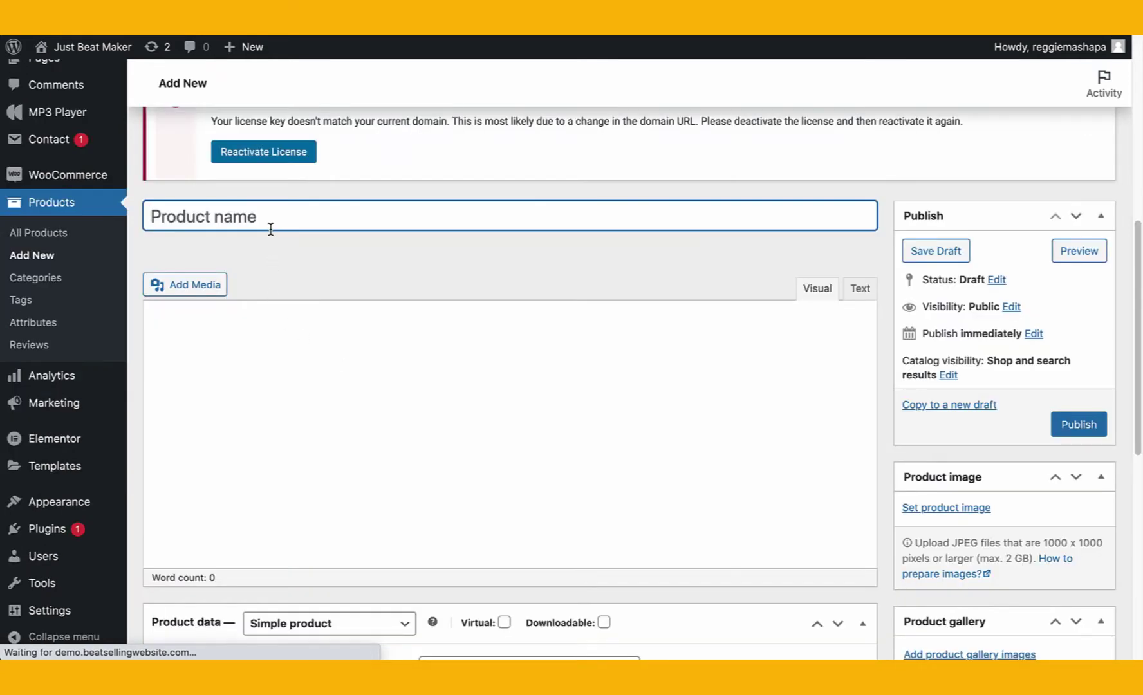
type("yg")
key("BackSpace")
key("BackSpace")
type("YG")
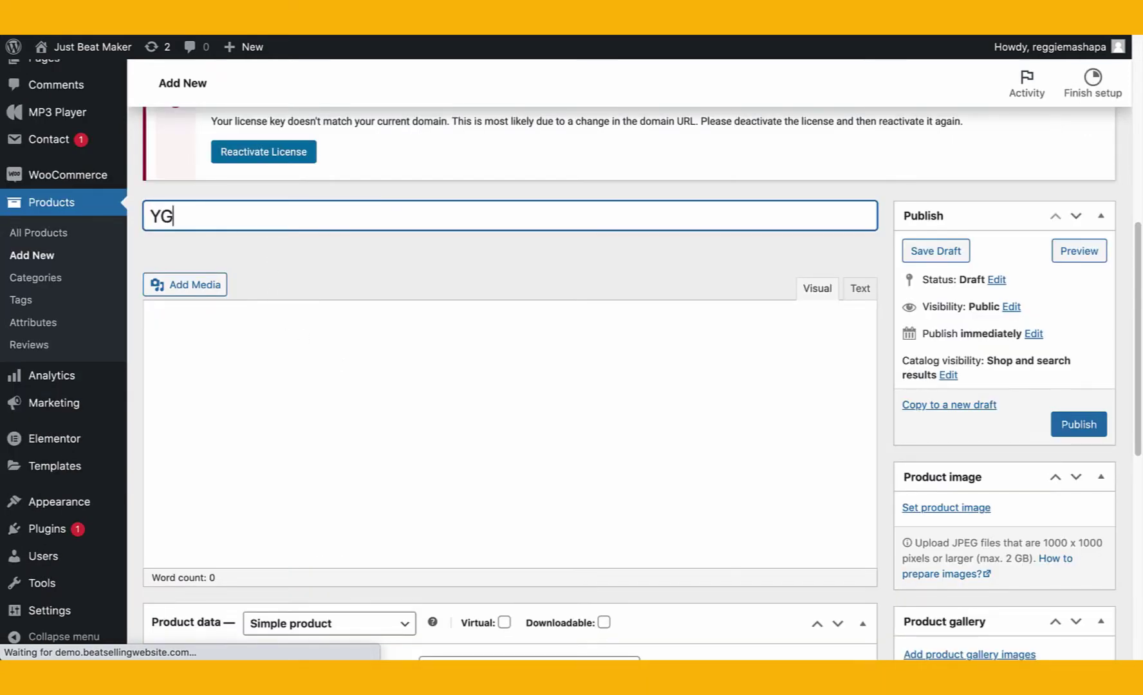
Complete the product name so it reads "YG Type Beat 2022 - 5 Hunnid"
type(" Type Beat")
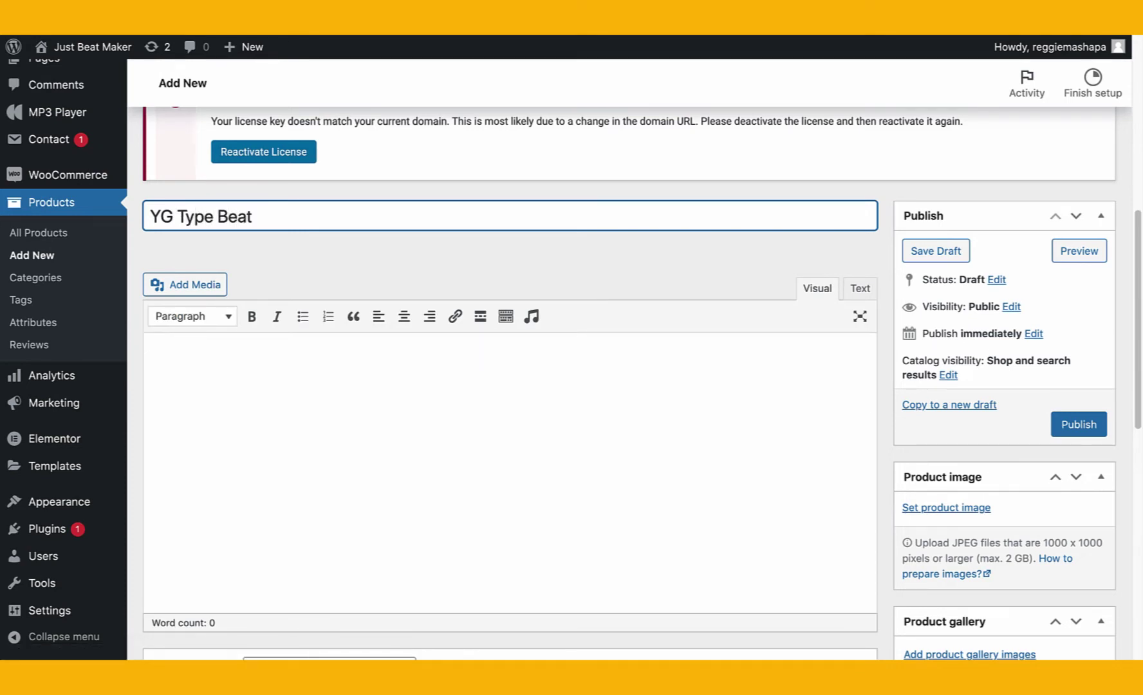
type("2022 - 5 Hunnid")
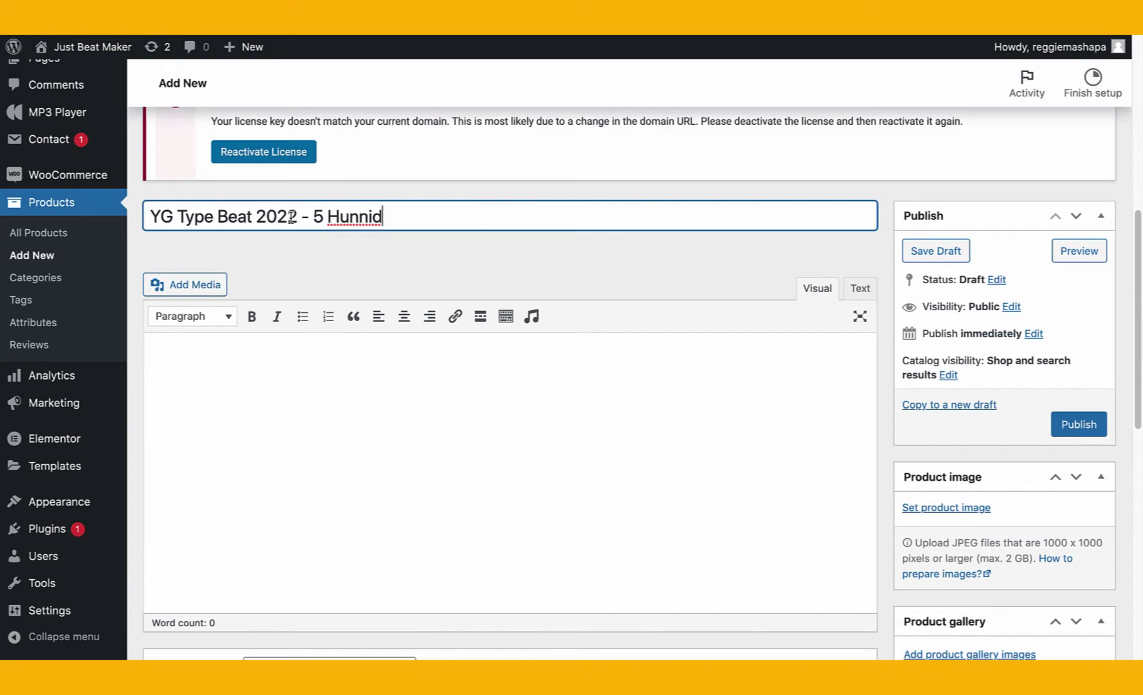
left_click_drag(298, 216, 115, 216)
left_click(218, 368)
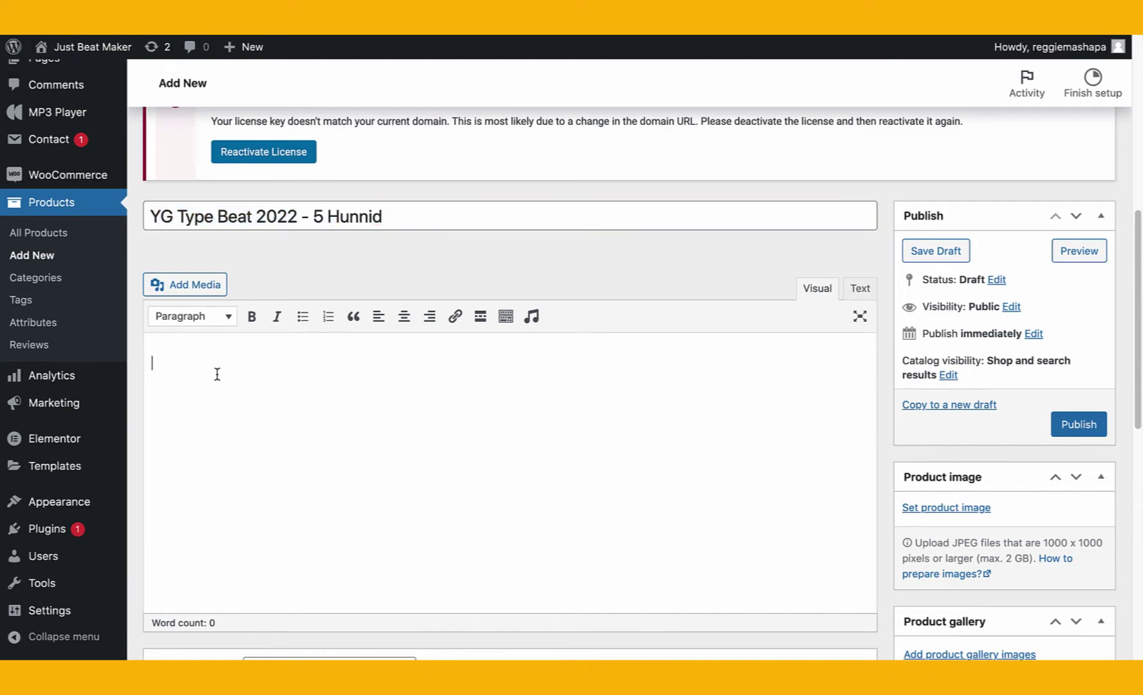
Set the yellow "ENERGY" picture, BODY-THE-BEAT-5.png, from the media library as the product image
scroll(645, 423, "down", 2)
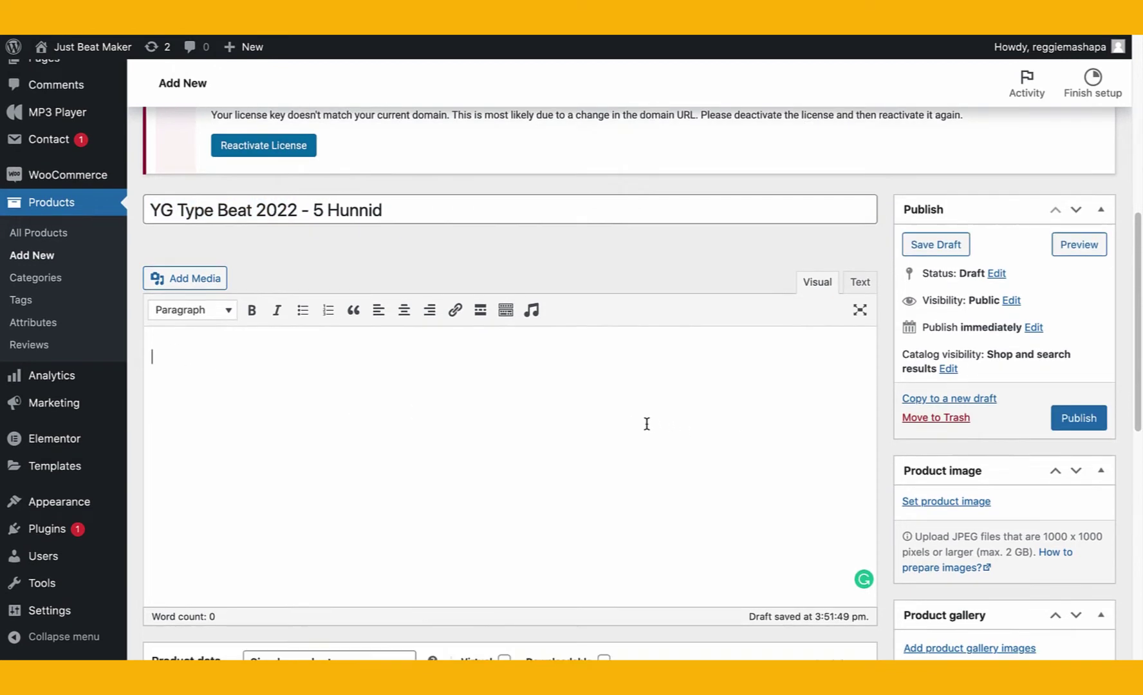
scroll(647, 422, "up", 2)
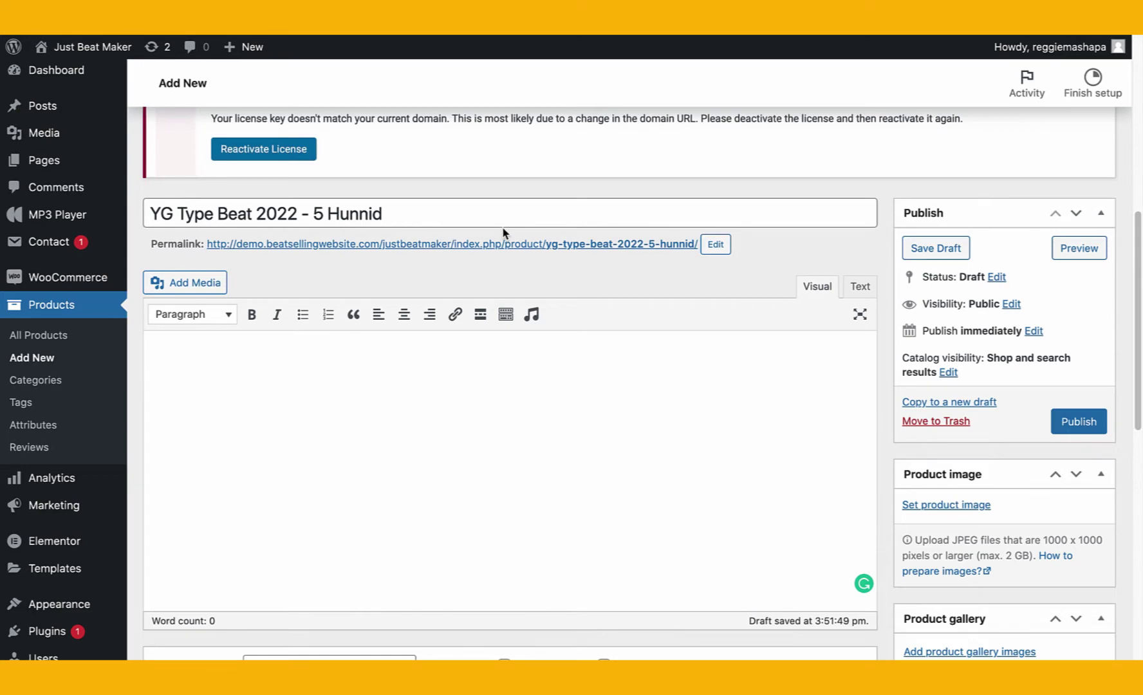
scroll(680, 359, "up", 1)
scroll(593, 344, "down", 2)
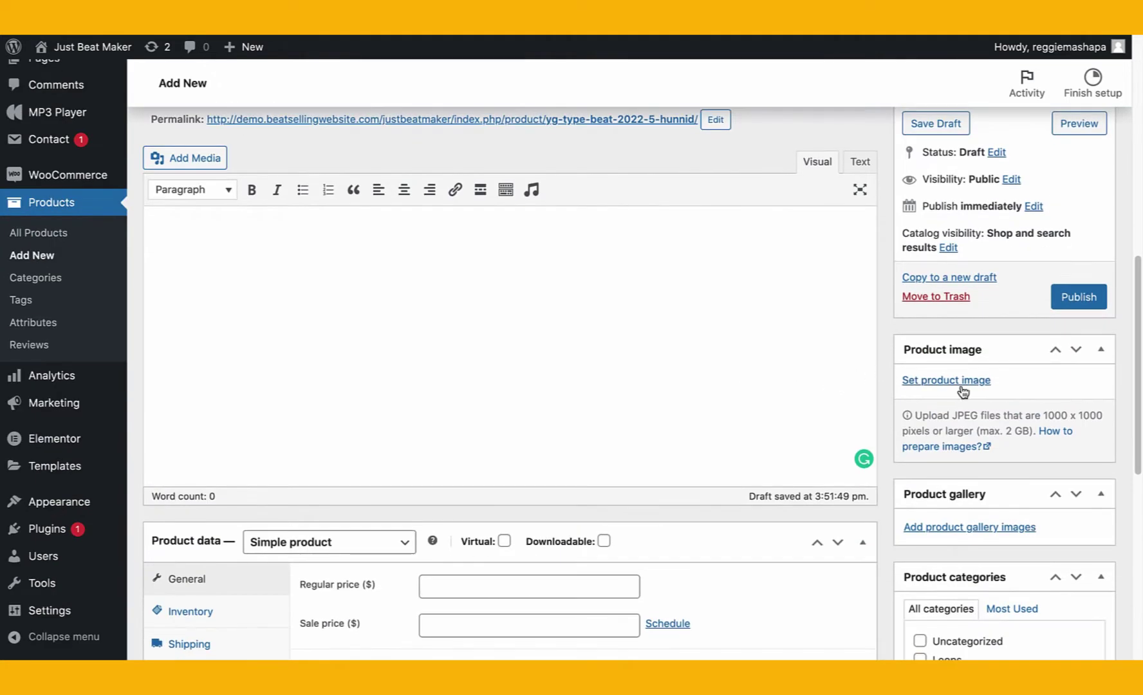
left_click(935, 386)
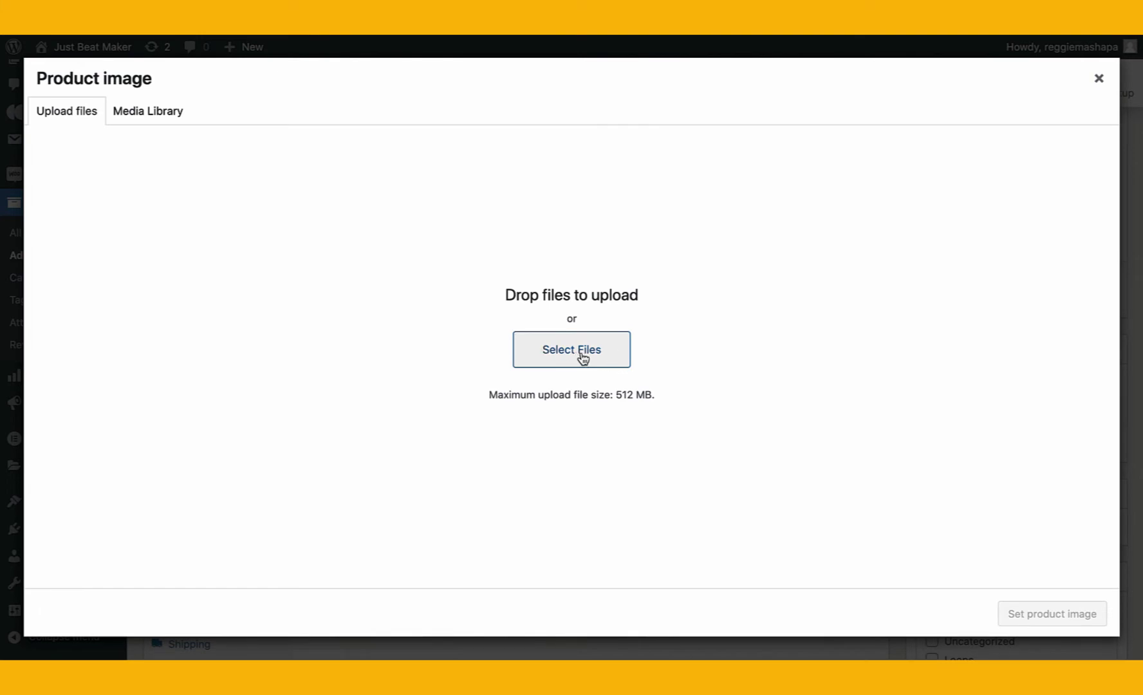
left_click(144, 112)
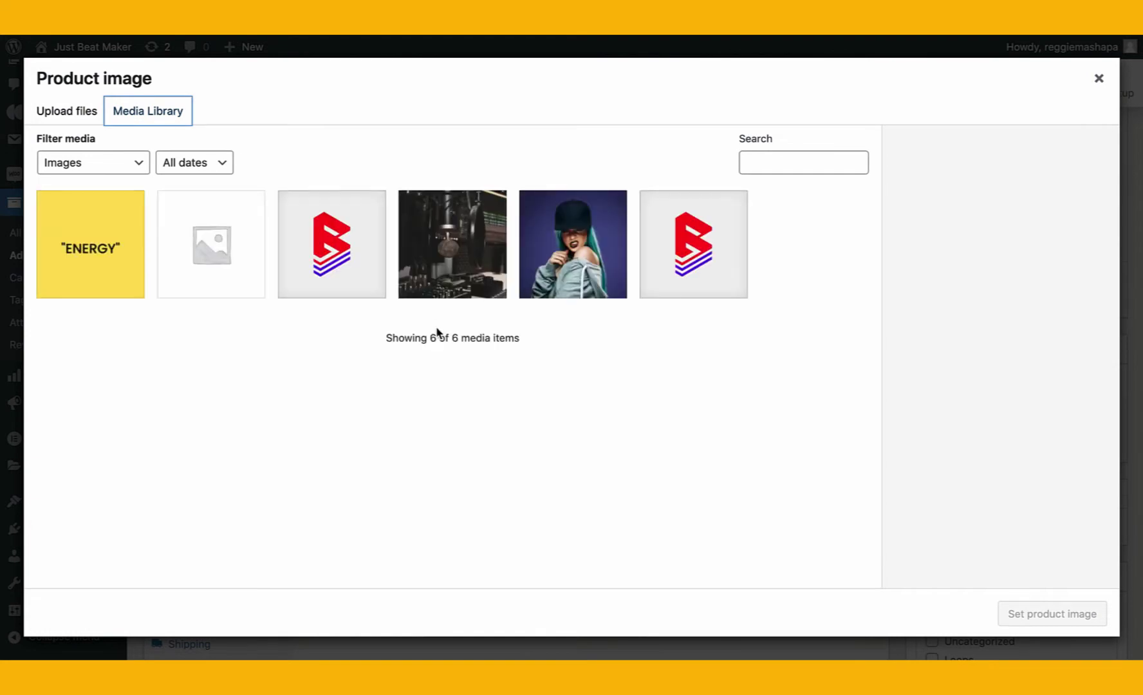
left_click(122, 264)
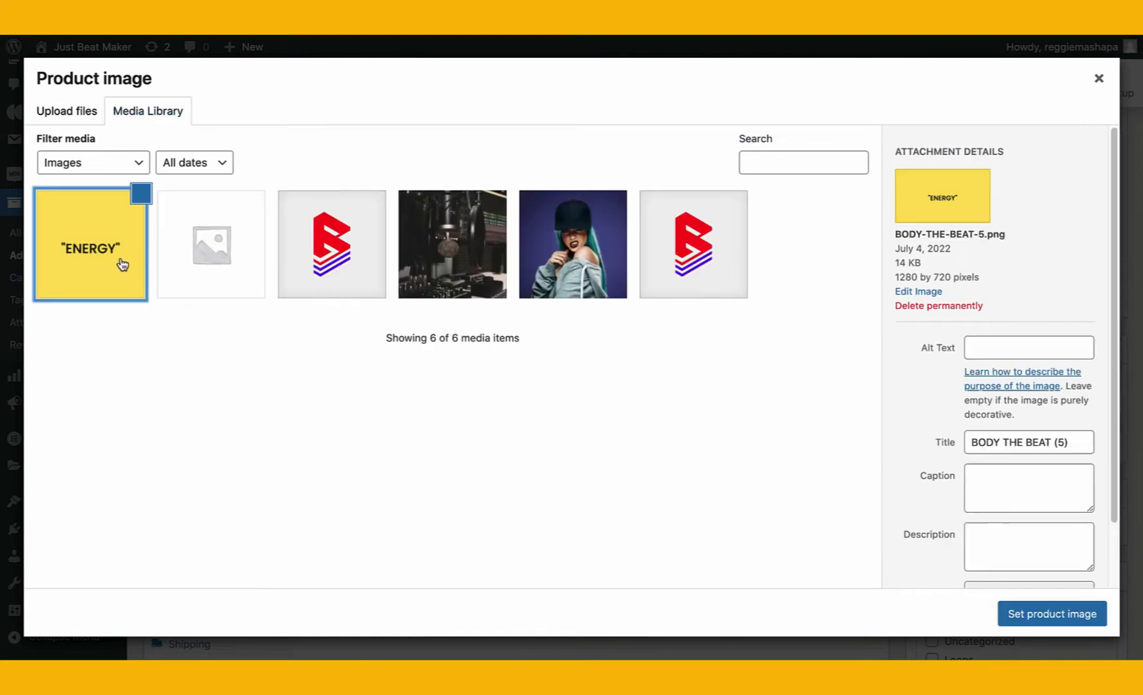
left_click(1045, 615)
Write three lines in the product description: "BPM", "Key" and "Buy Get 2 FREE"
scroll(750, 395, "down", 8)
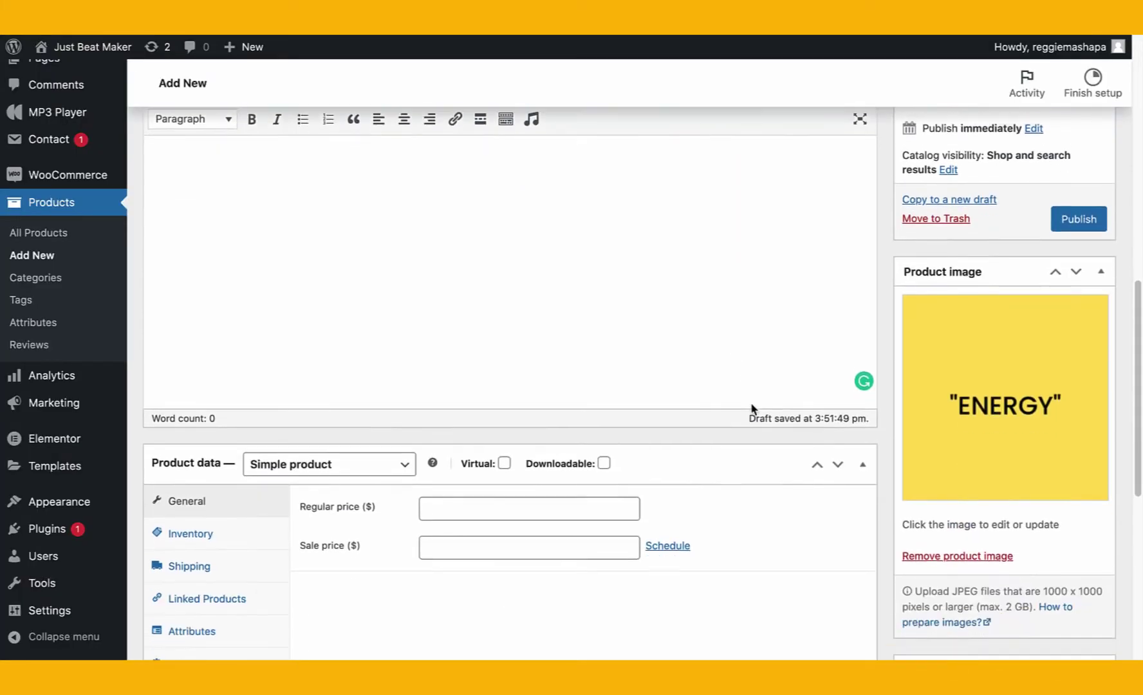
scroll(706, 412, "up", 10)
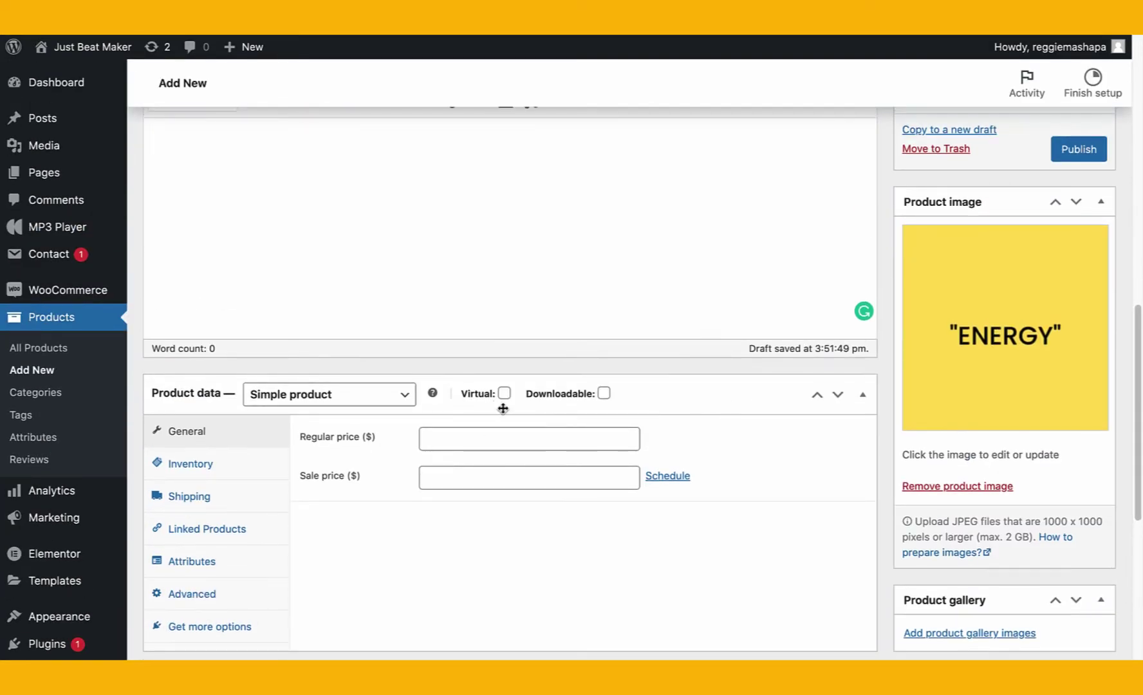
scroll(408, 454, "down", 4)
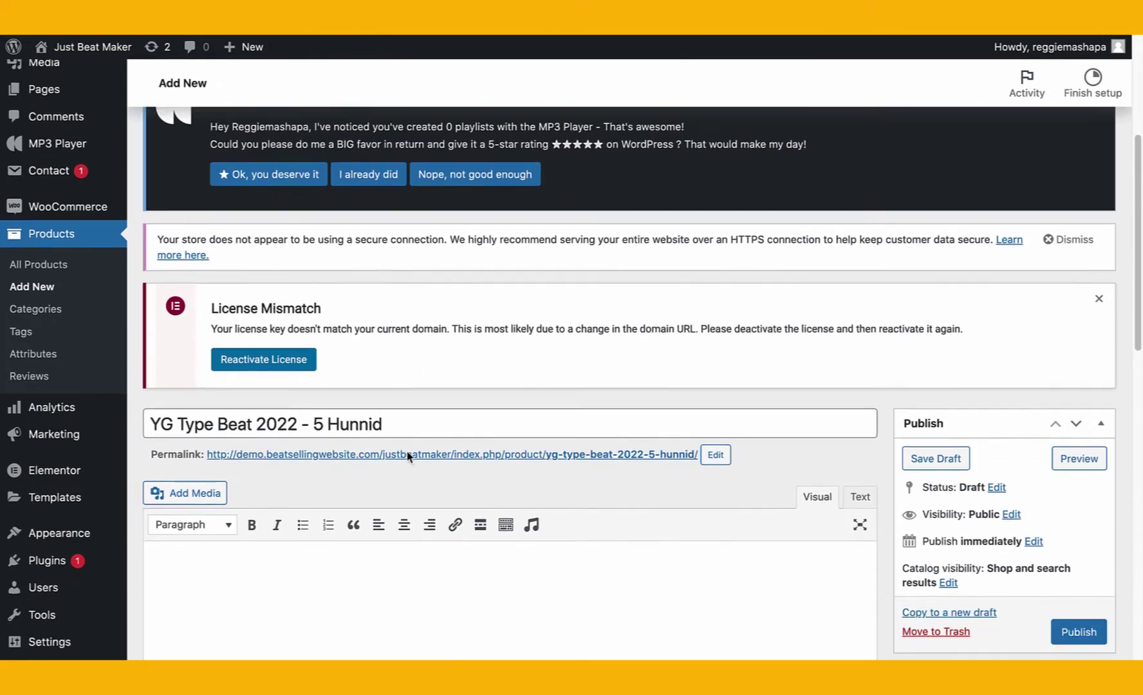
left_click(317, 428)
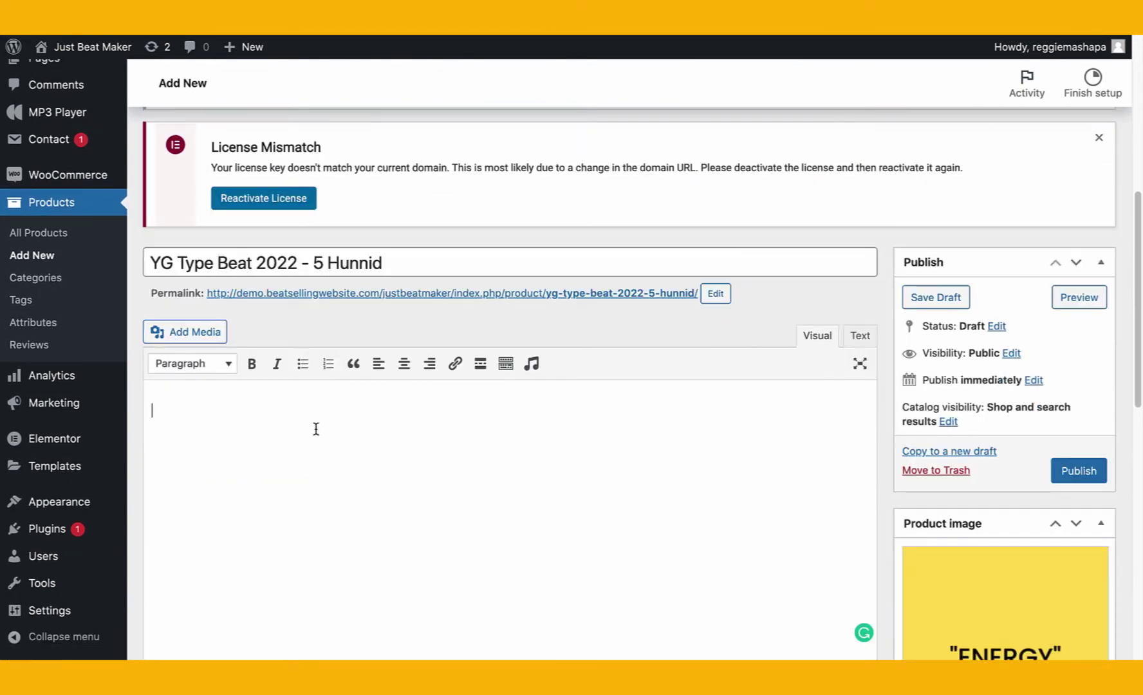
type("BPM")
key("Return")
type("s")
key("BackSpace")
type("s")
key("BackSpace")
type("Ke")
type("y ")
type("Buy ")
type("Get 2 FREE")
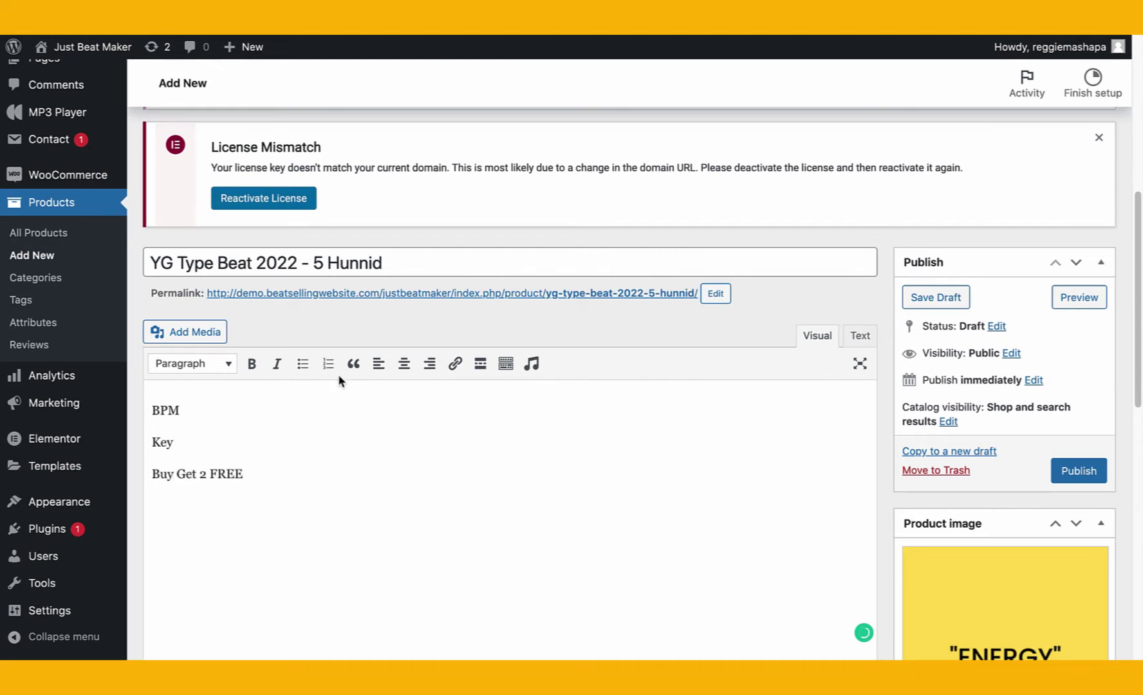
Fill in the description's tempo and key so they read "BPM : 185BPM" and "Key : C minor"
left_click(242, 395)
type(": 30")
key("BackSpace")
key("BackSpace")
type("185BPM")
left_click(203, 438)
type(": c mi")
key("BackSpace")
key("BackSpace")
key("BackSpace")
key("BackSpace")
type("C")
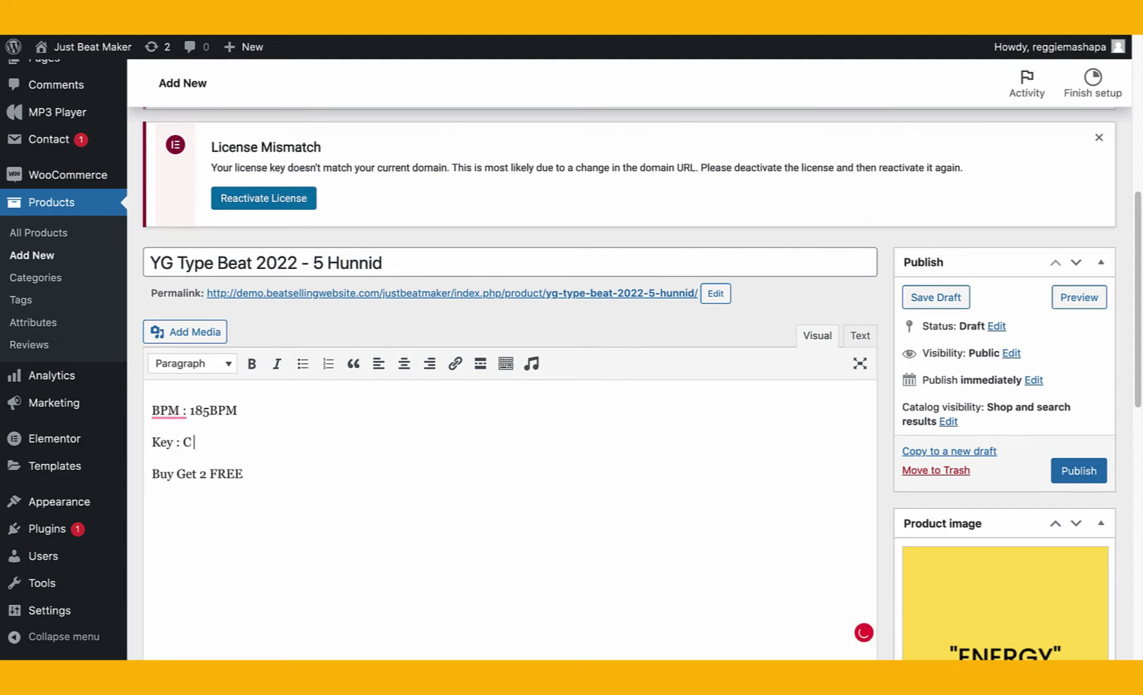
type(" mionor")
key("BackSpace")
key("BackSpace")
key("BackSpace")
key("BackSpace")
type("nor")
Set the product's regular price to 30 dollars and leave the sale price empty
scroll(268, 417, "up", 2)
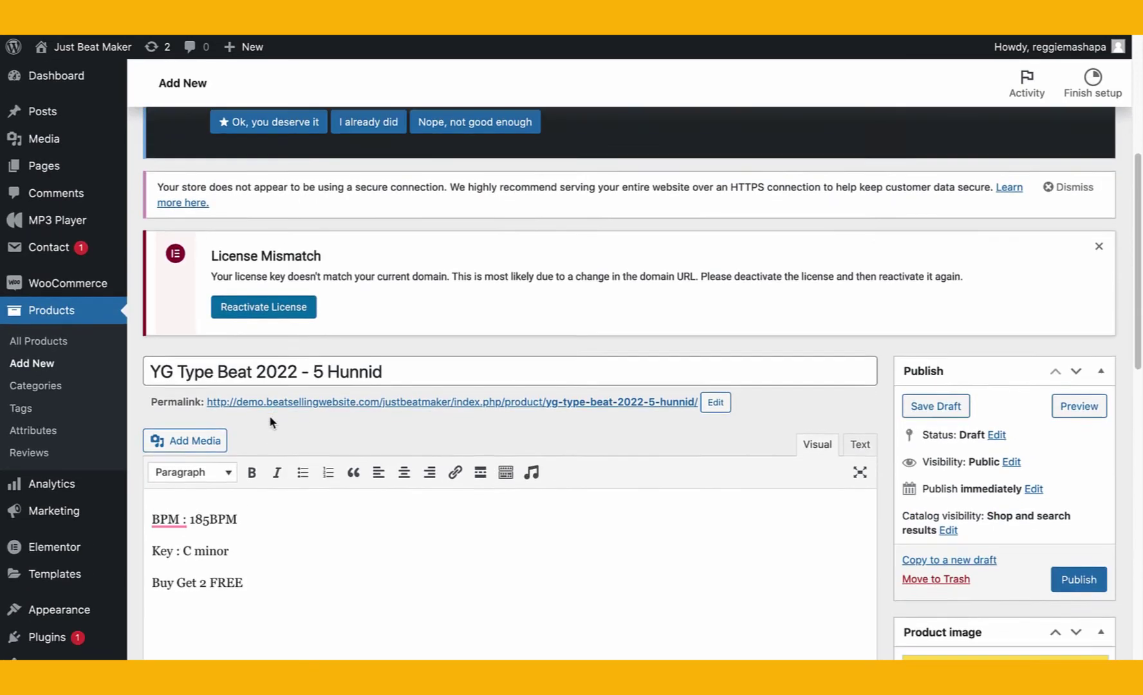
scroll(269, 417, "down", 7)
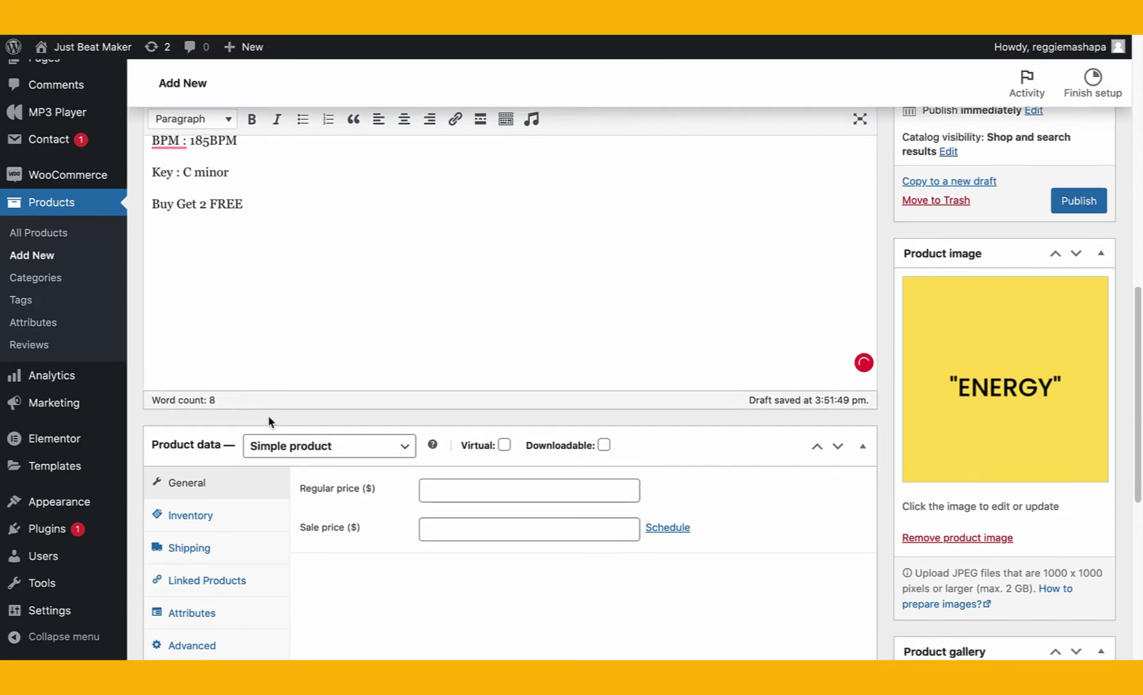
scroll(268, 422, "down", 2)
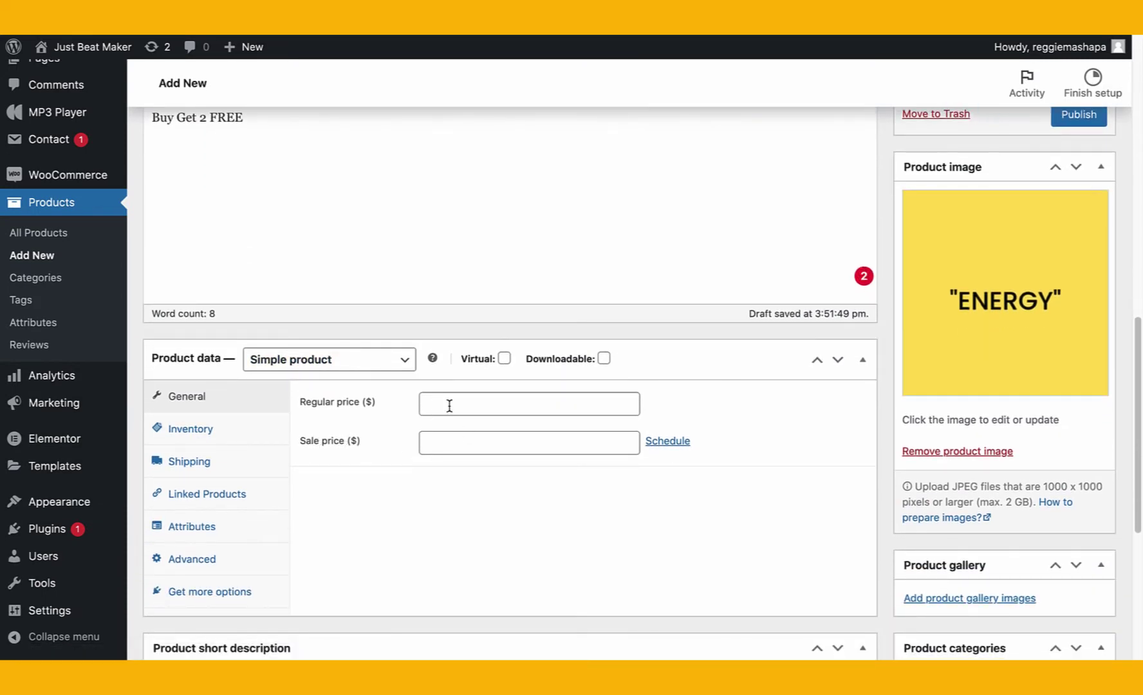
left_click(449, 406)
left_click(501, 391)
left_click(482, 397)
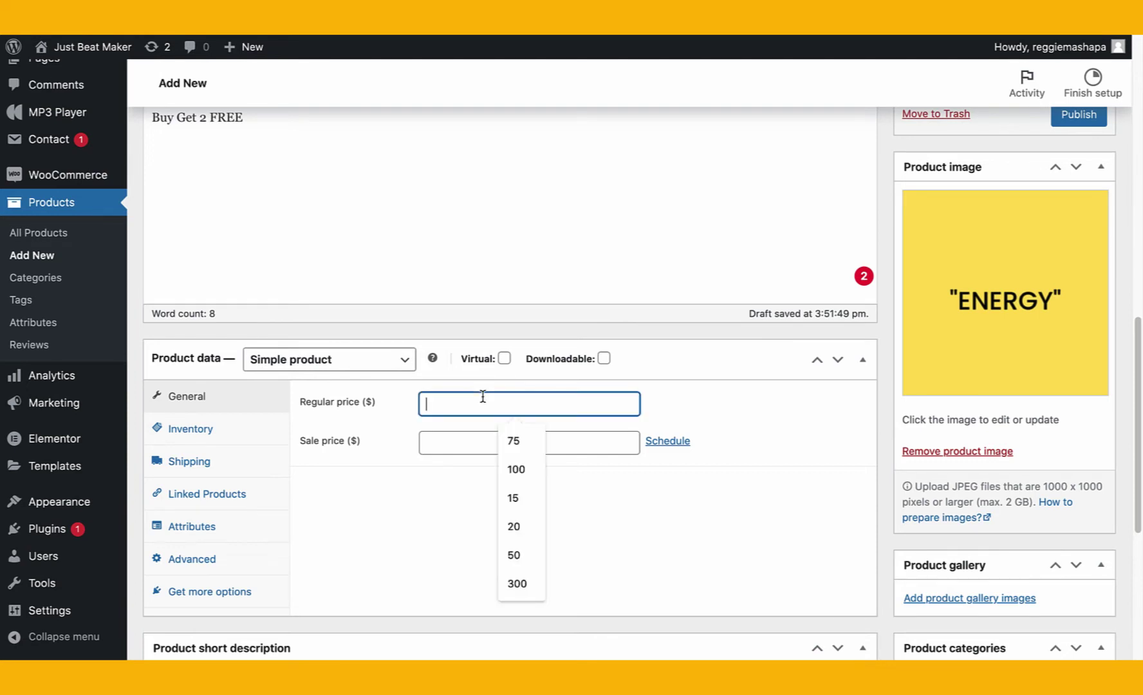
type("30")
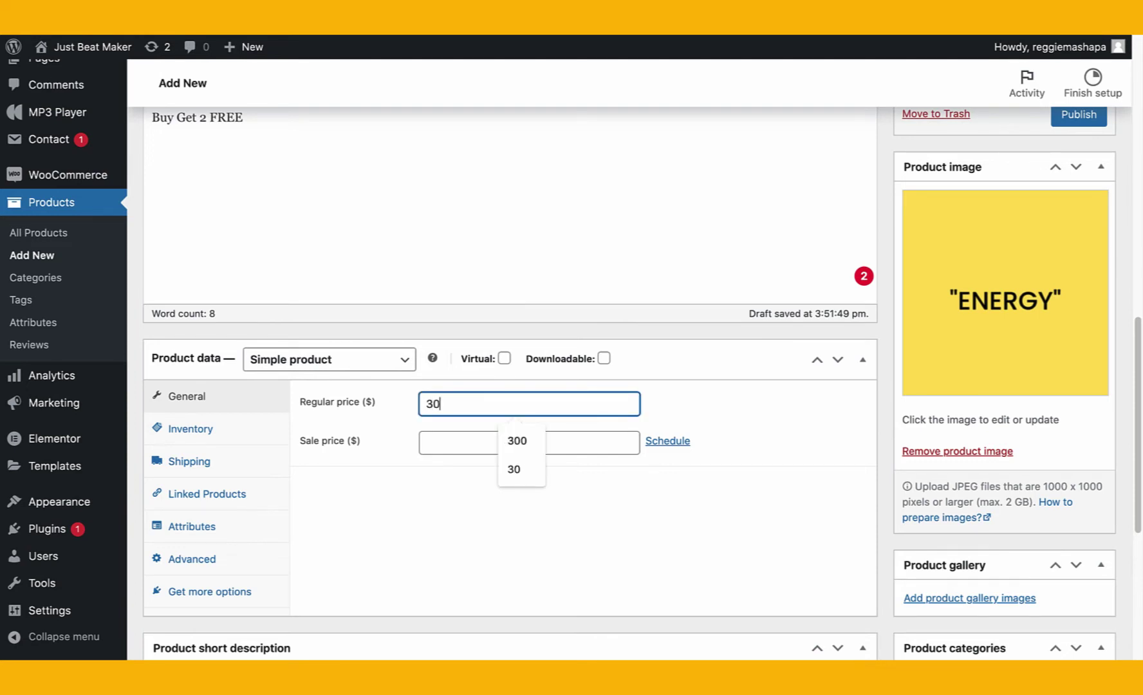
left_click(451, 443)
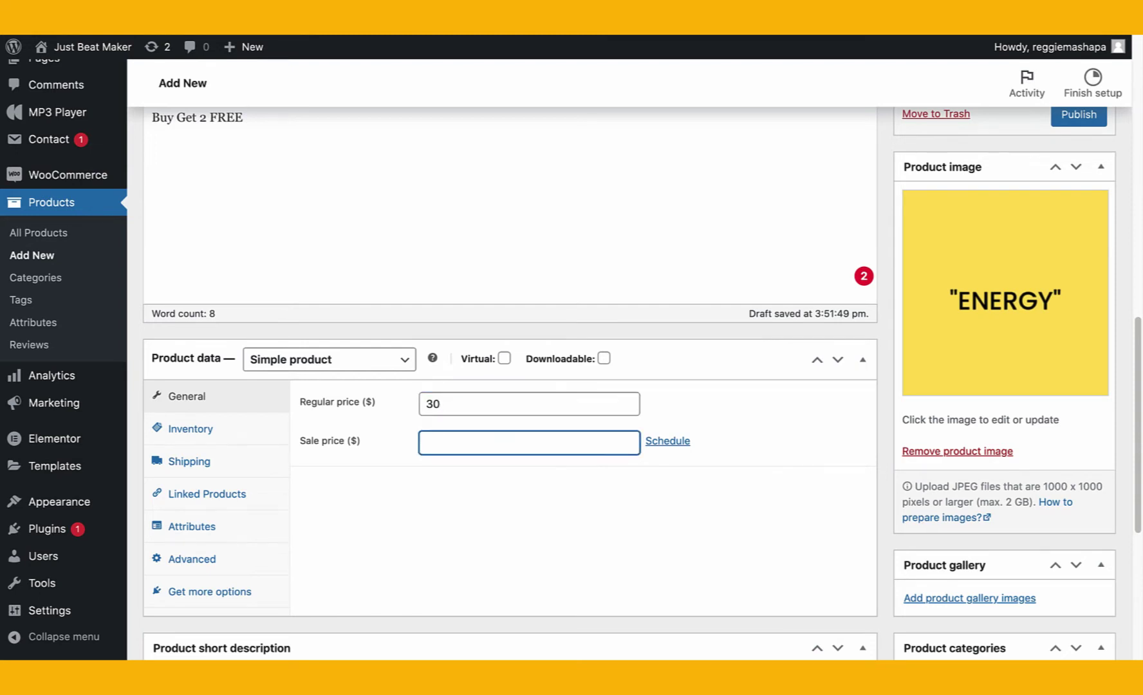
left_click(513, 513)
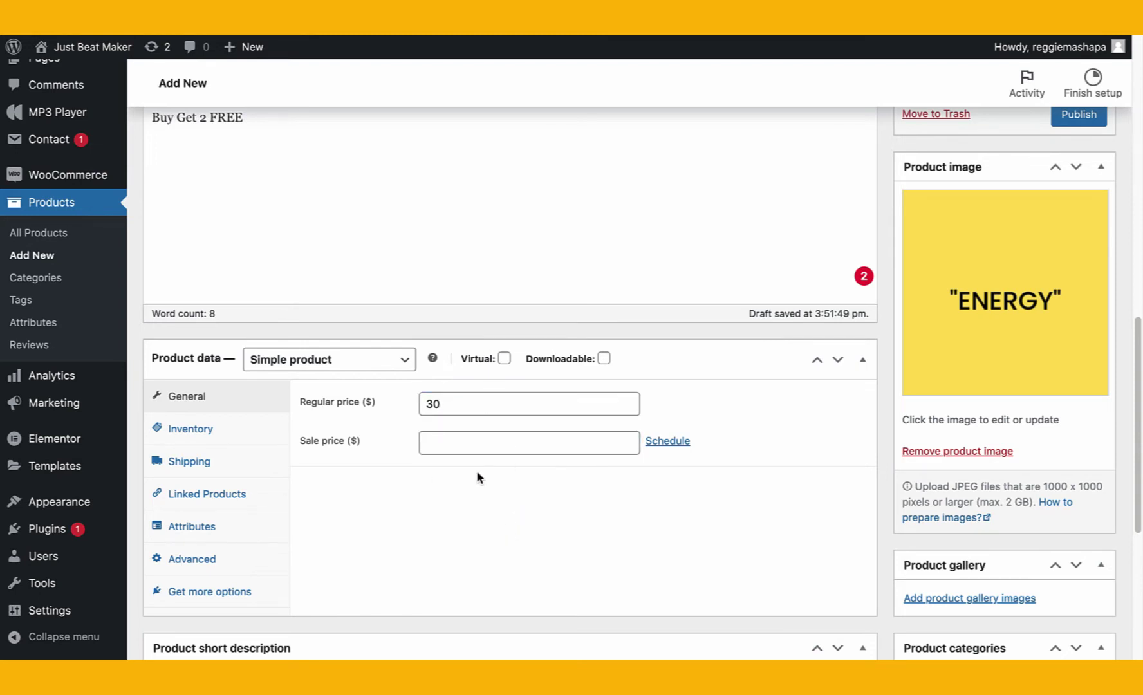
double_click(466, 411)
left_click(451, 401)
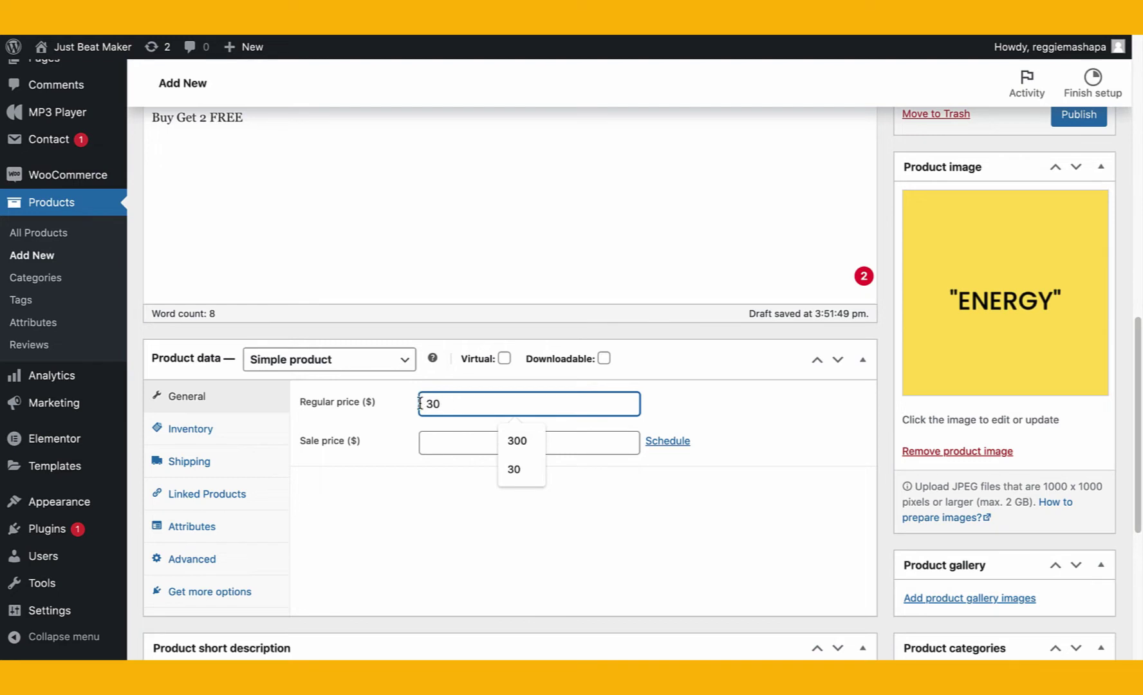
left_click(395, 422)
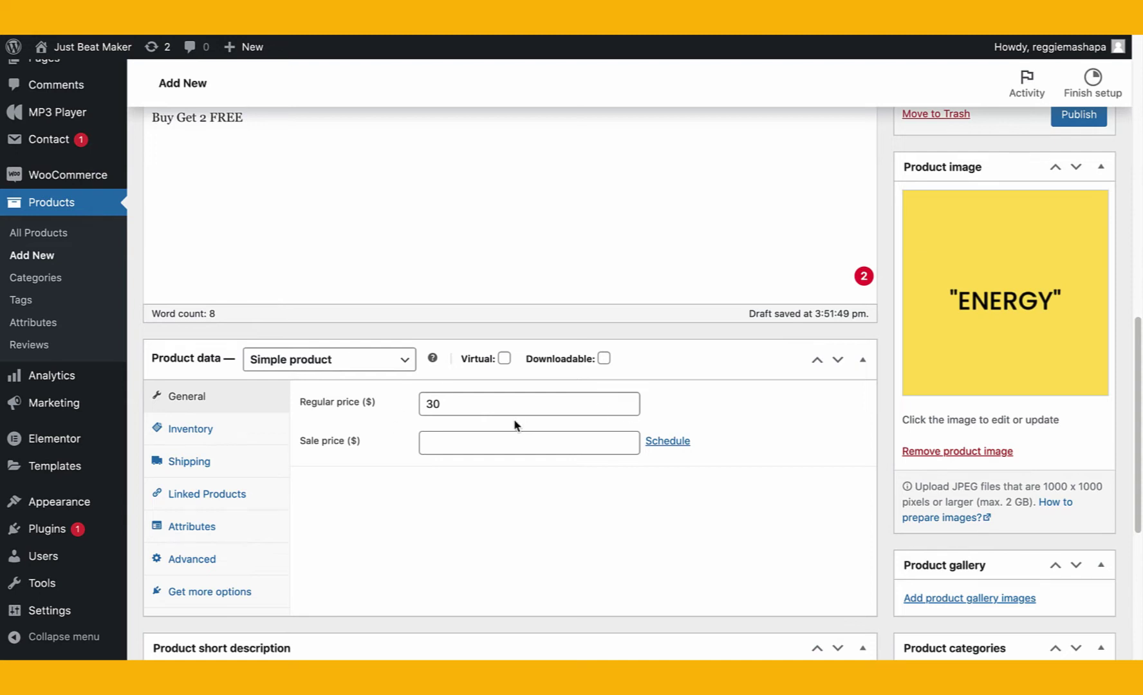
left_click(481, 410)
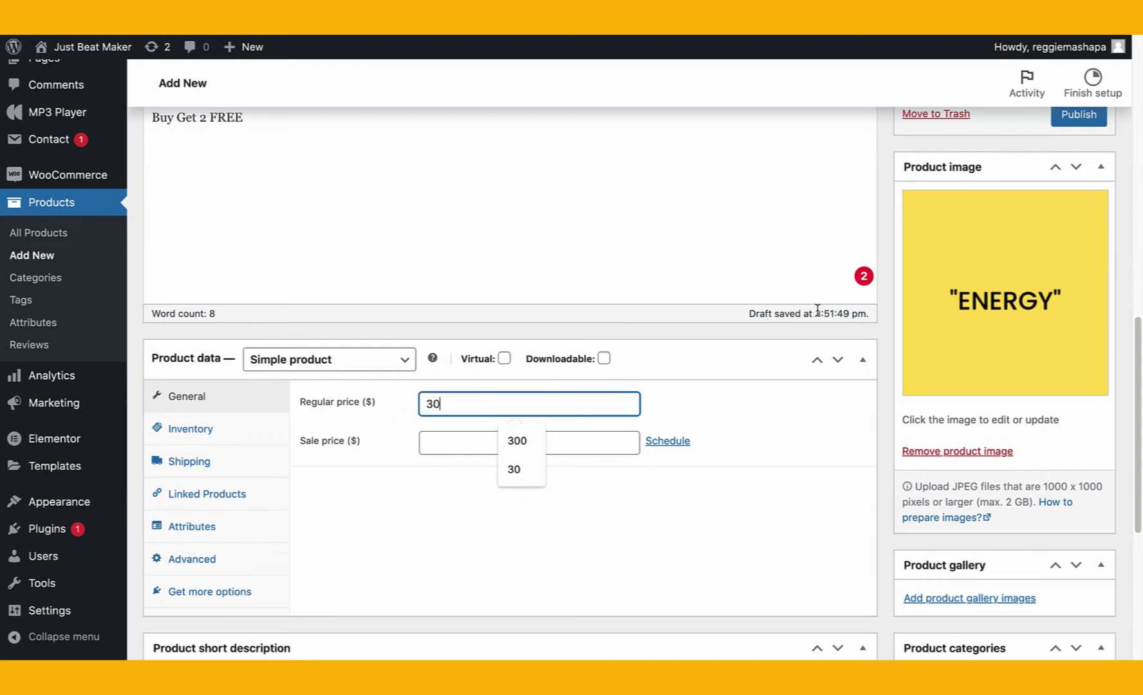
Save the new beat product as a draft
scroll(821, 314, "up", 3)
scroll(845, 333, "up", 8)
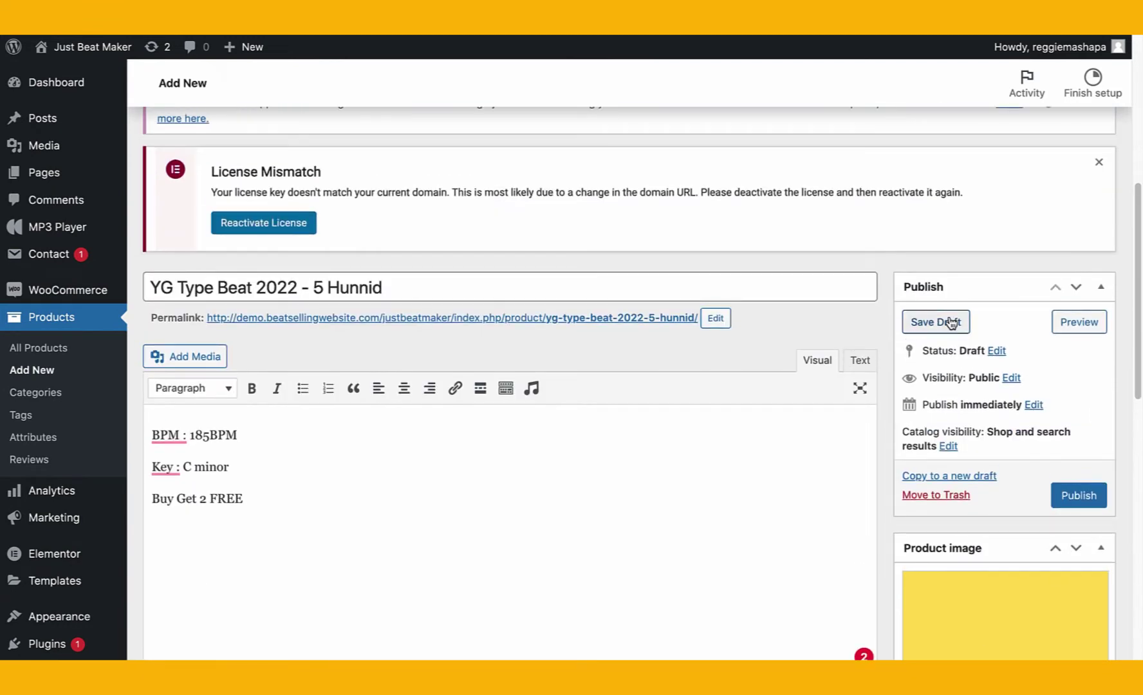
left_click(942, 322)
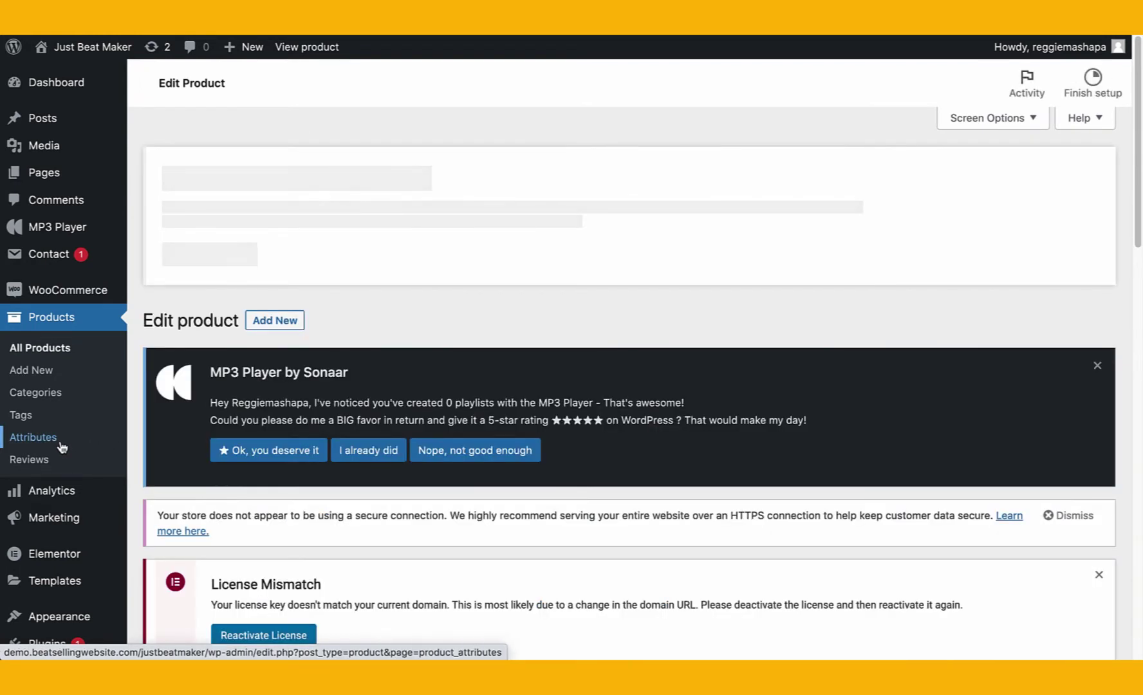
Go to the product attributes page and enter "License Type" as the new attribute's name
left_click(62, 447)
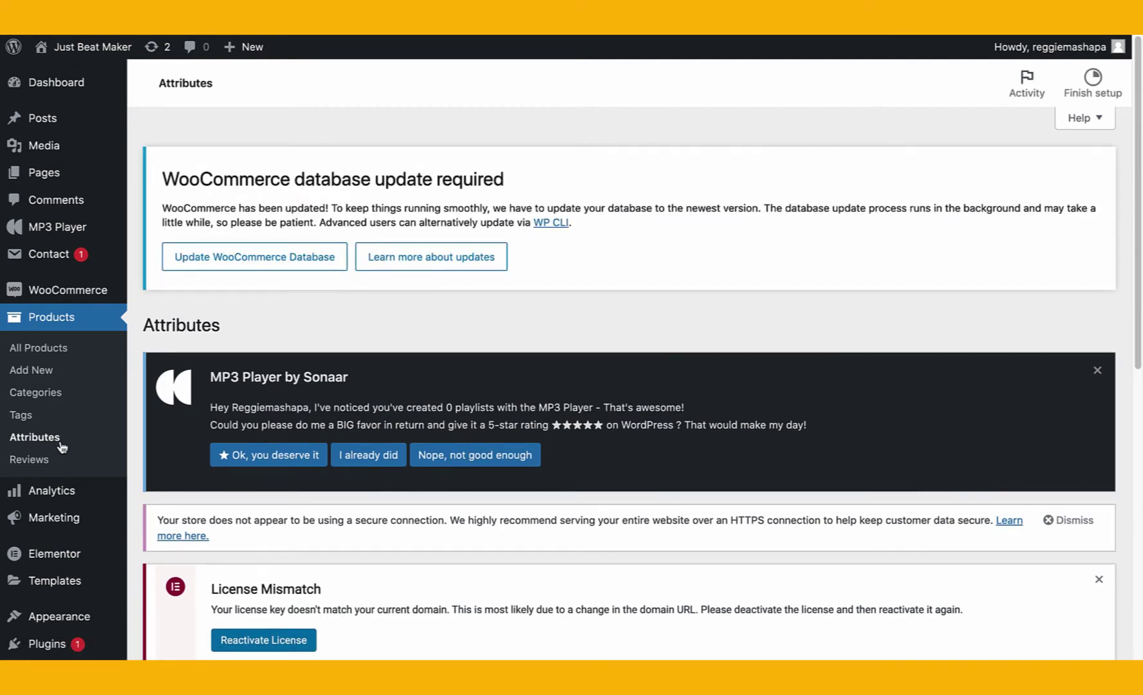
scroll(321, 444, "down", 2)
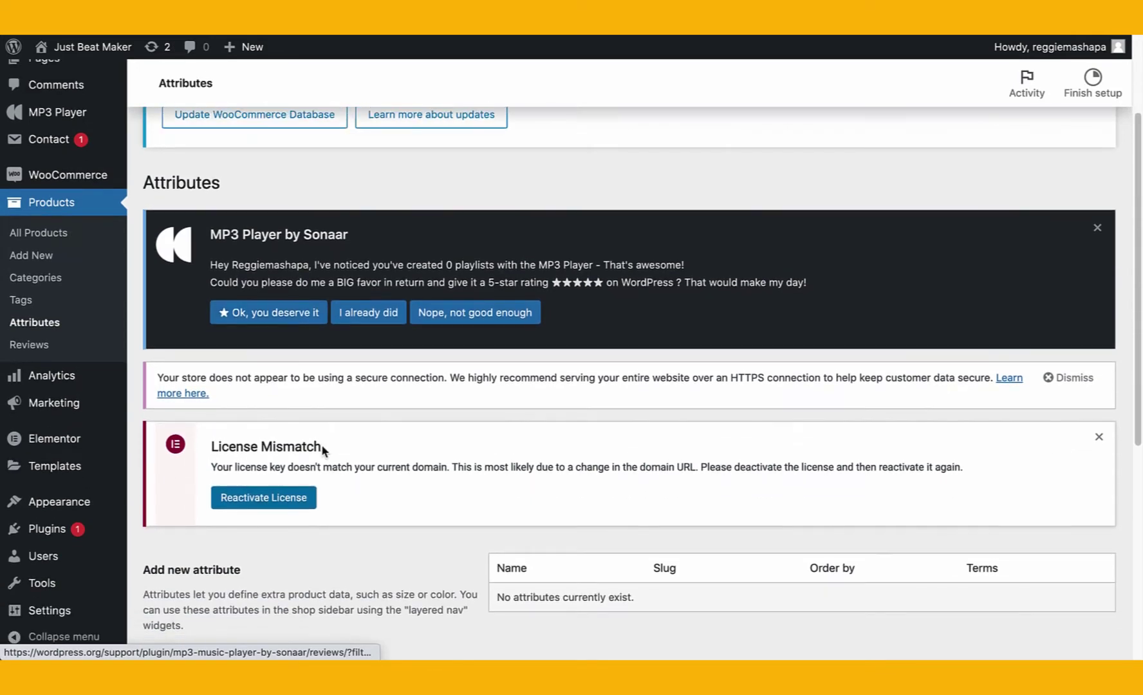
scroll(322, 444, "down", 5)
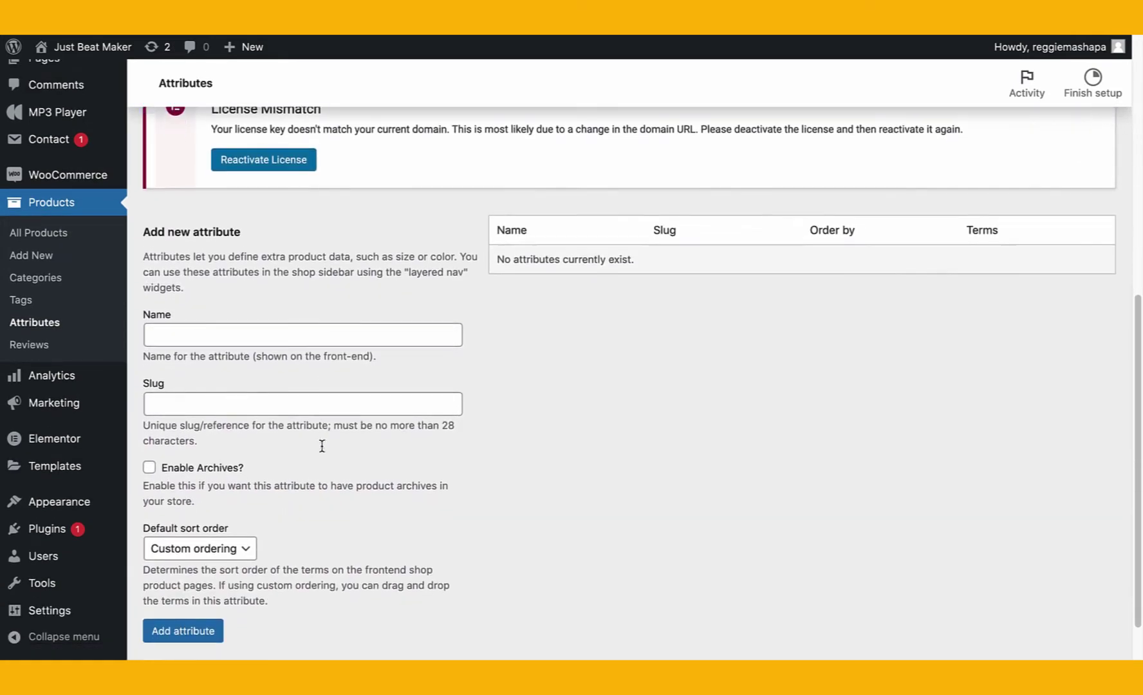
left_click(191, 341)
left_click(235, 269)
left_click(199, 335)
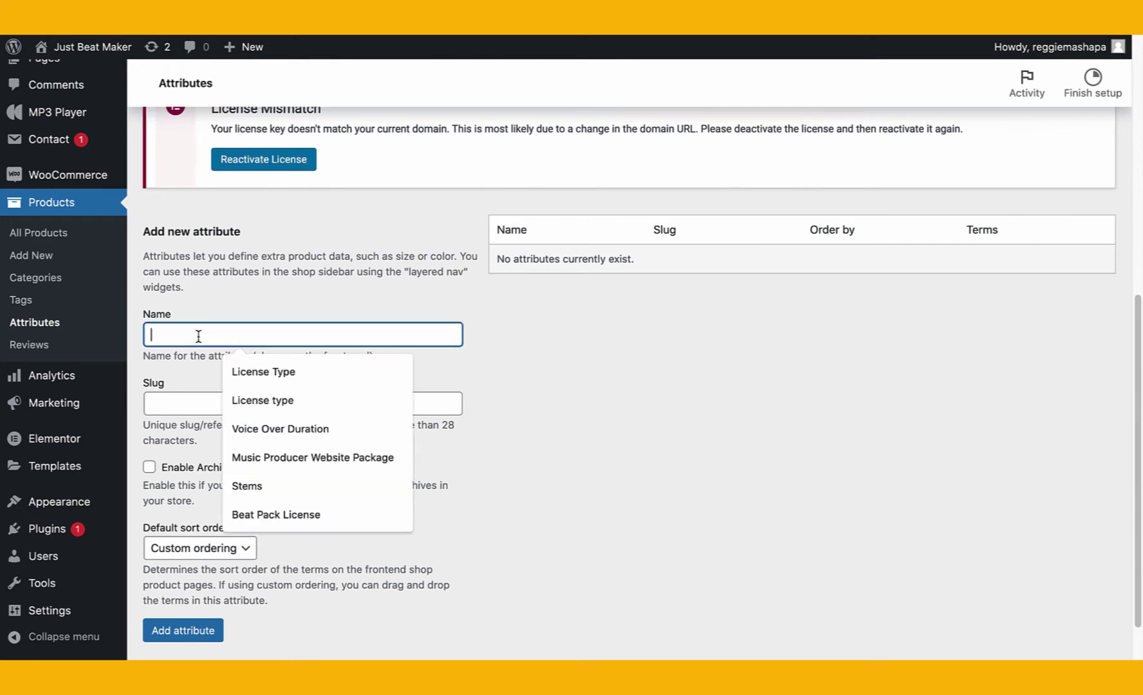
left_click(278, 283)
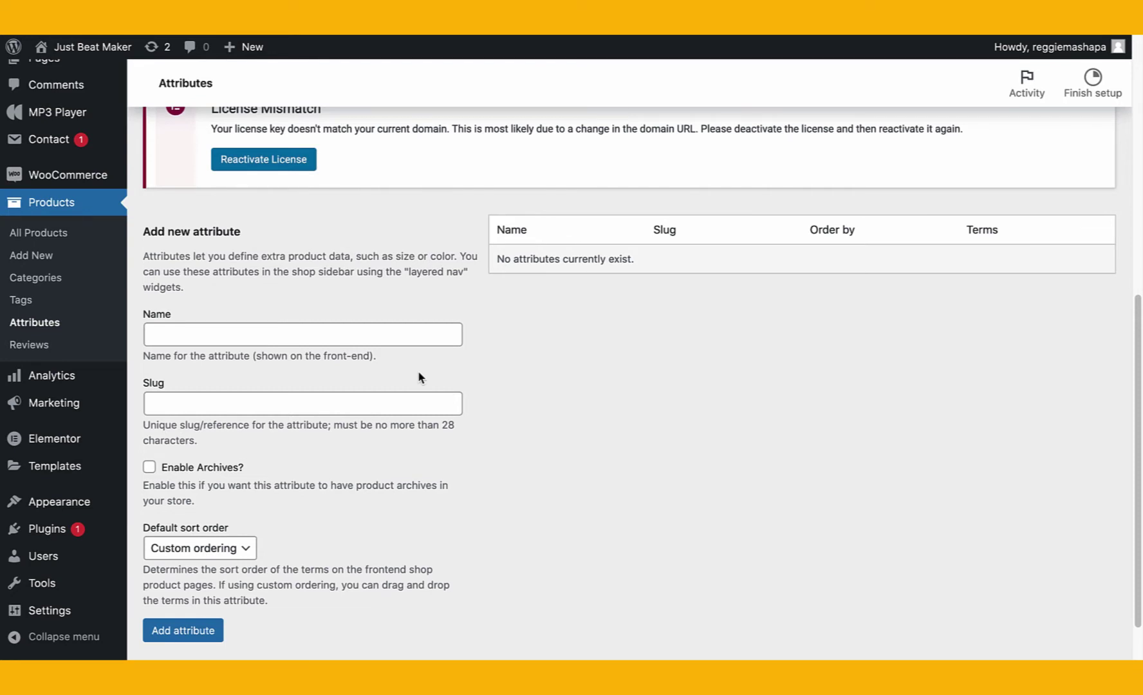
left_click(227, 334)
left_click(263, 371)
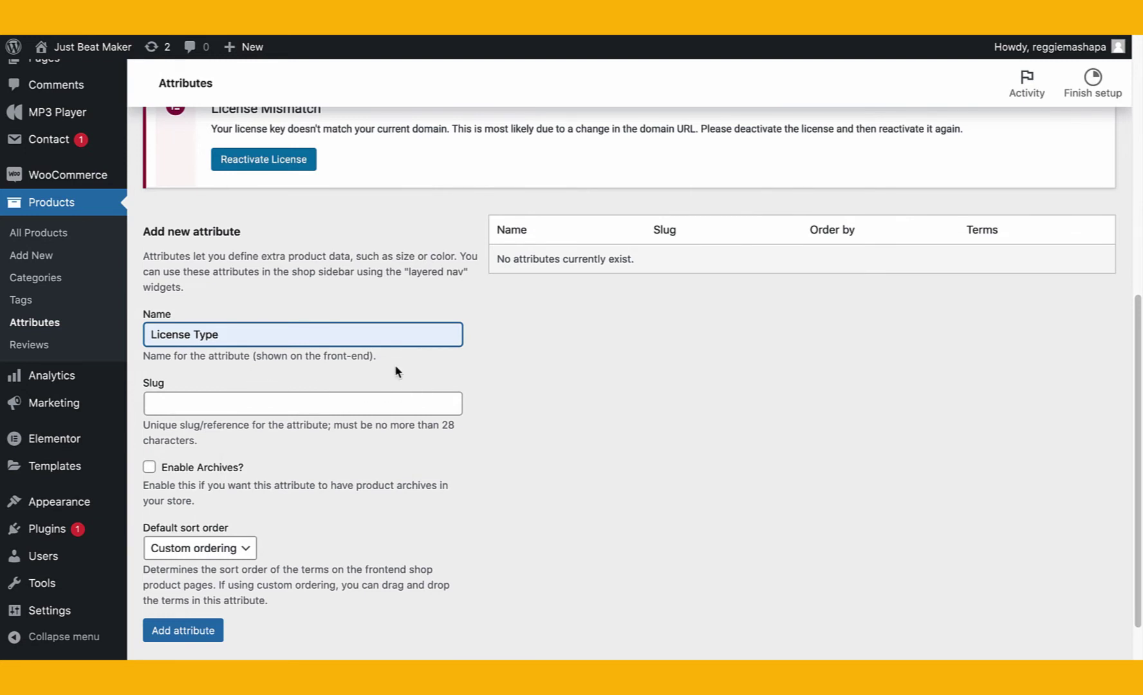
left_click(260, 328)
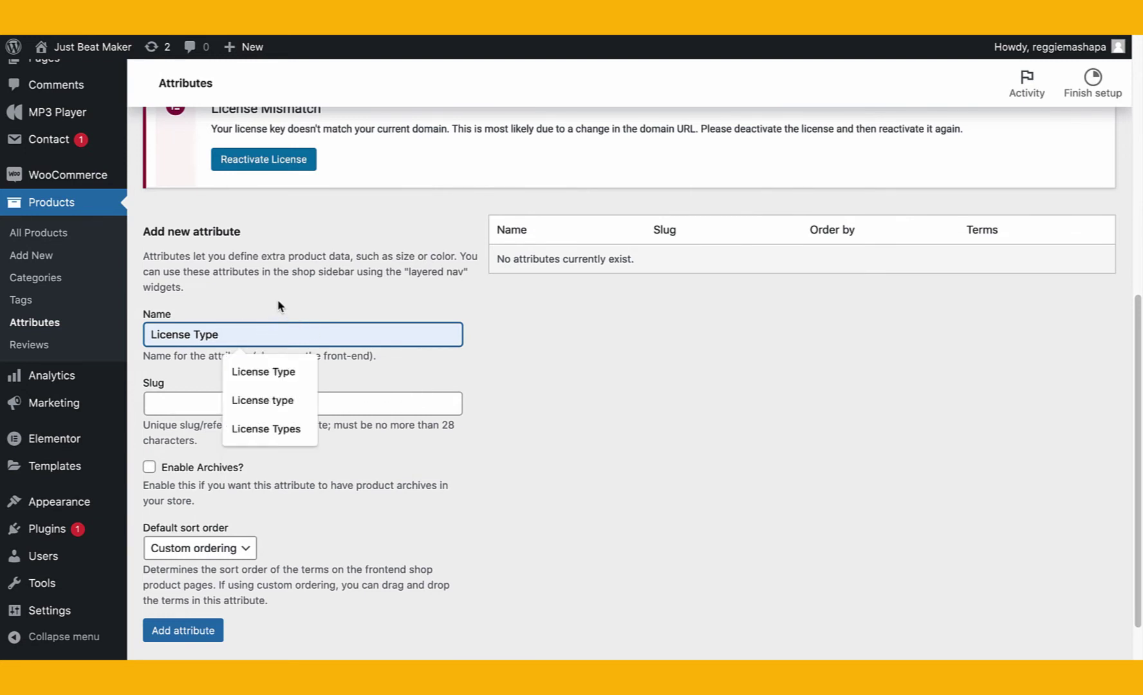
key("Escape")
left_click(269, 301)
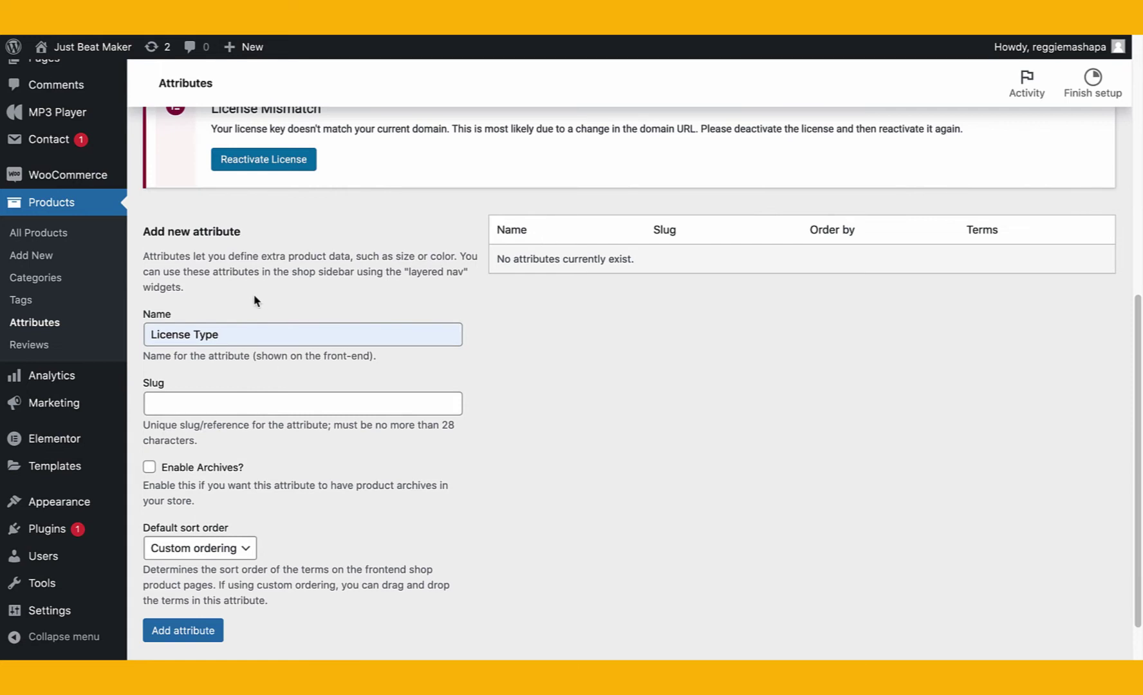
Create the License Type attribute with the slug left empty and custom ordering as its sort order
scroll(273, 336, "up", 2)
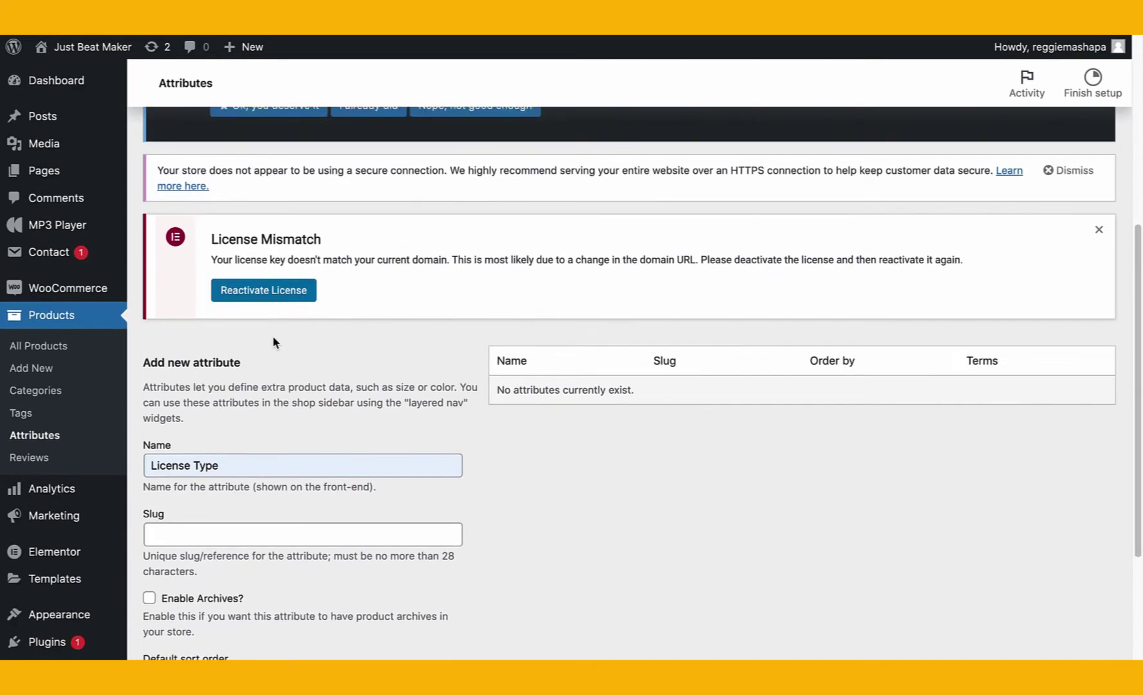
scroll(272, 341, "down", 4)
left_click(202, 635)
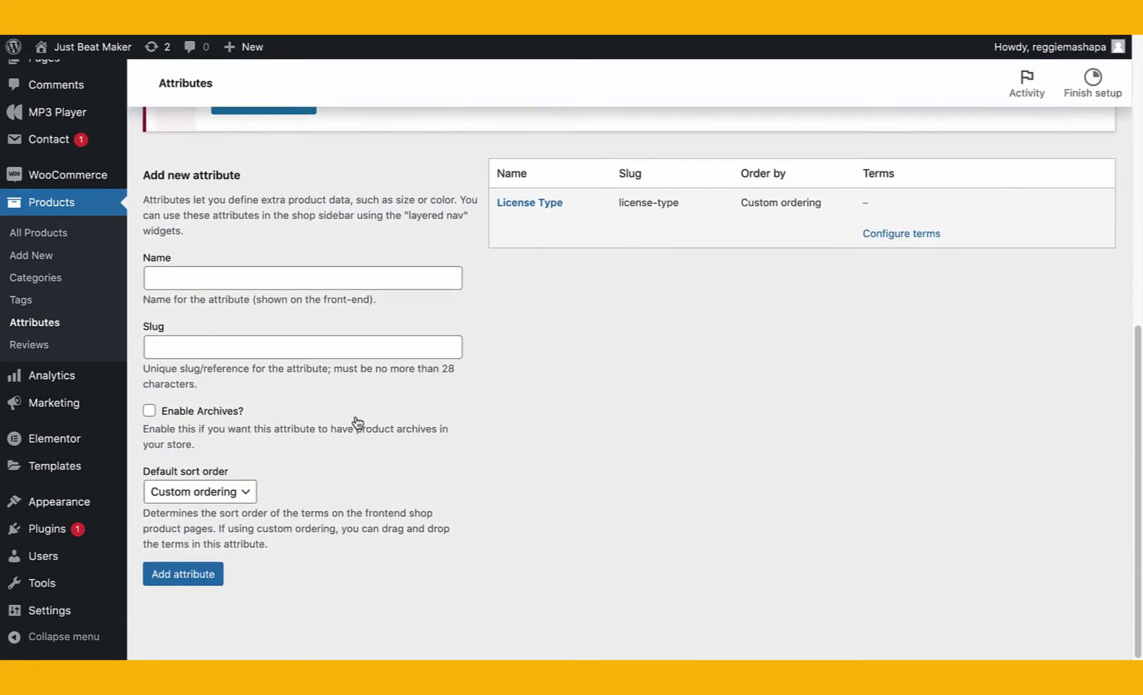
Open the term configuration of the License Type attribute and add a term named "MP3 Lease" without slug or description
left_click(898, 241)
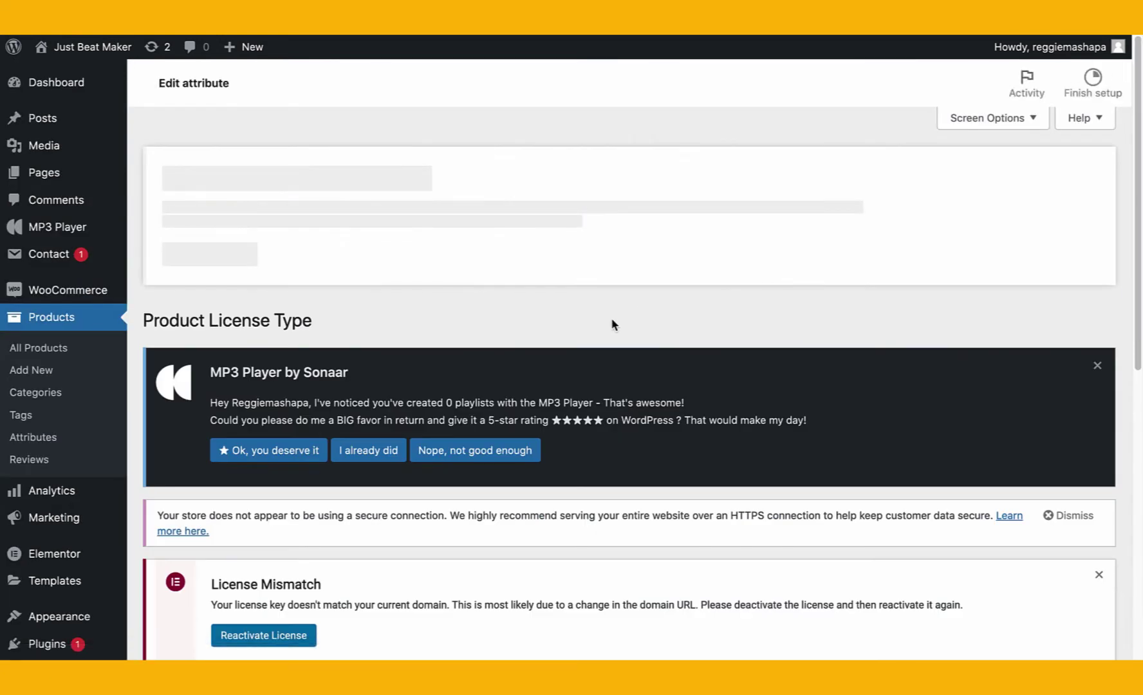
scroll(611, 317, "down", 10)
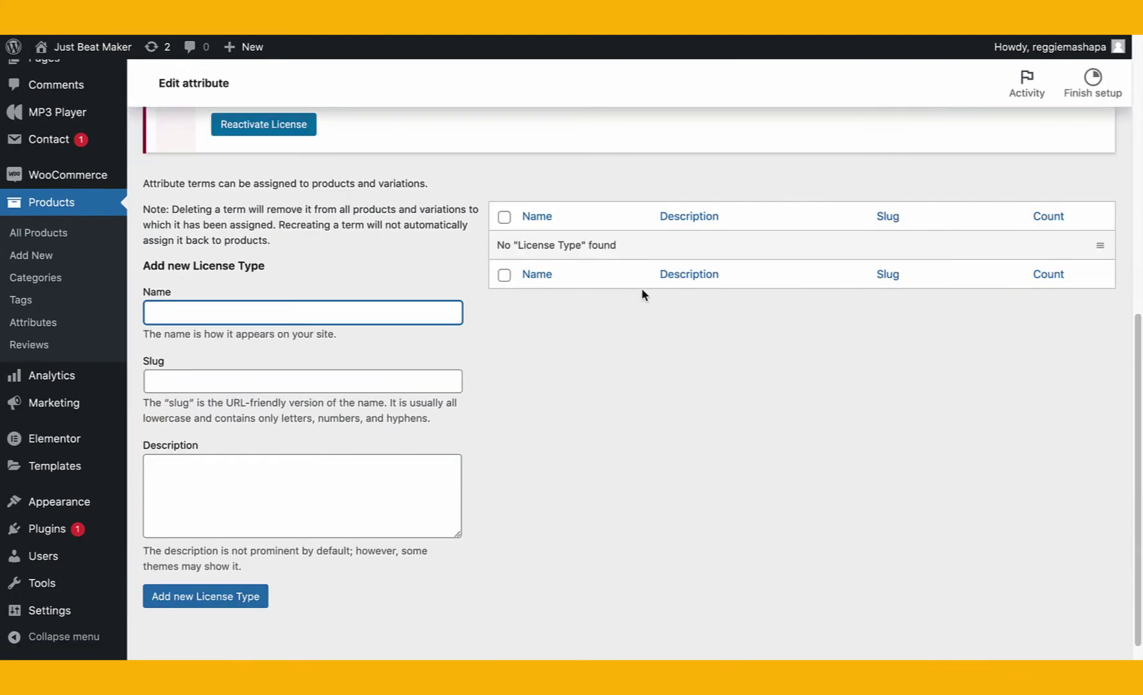
left_click(366, 315)
type("MP3 Le")
type("ase")
left_click(287, 478)
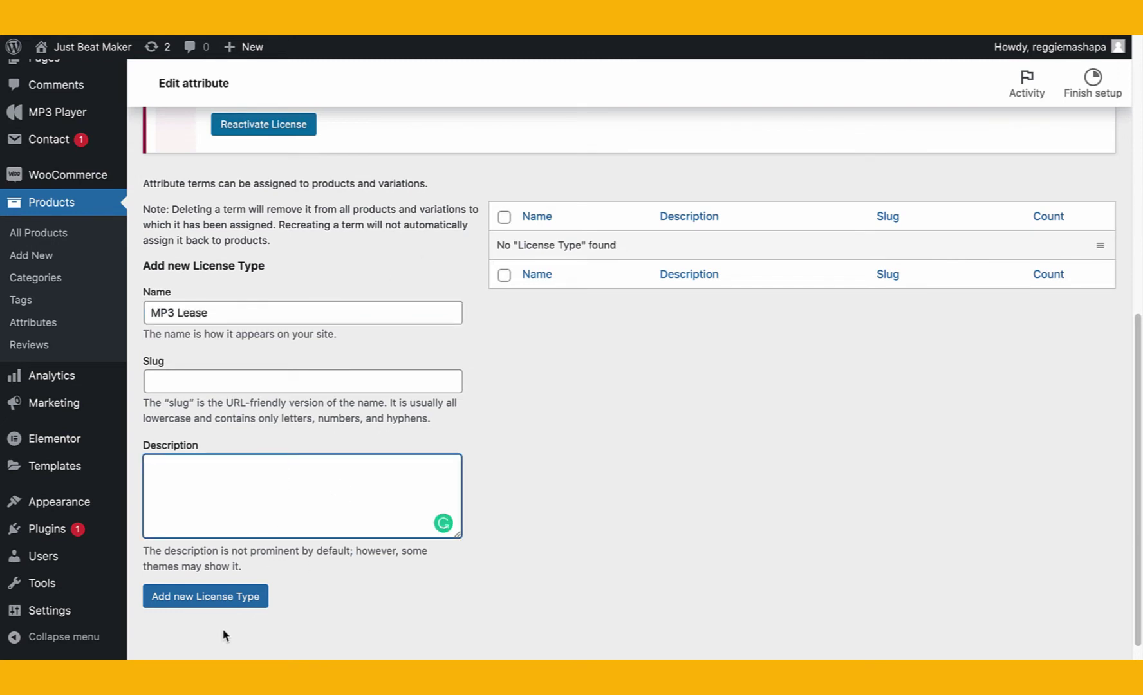
left_click(233, 602)
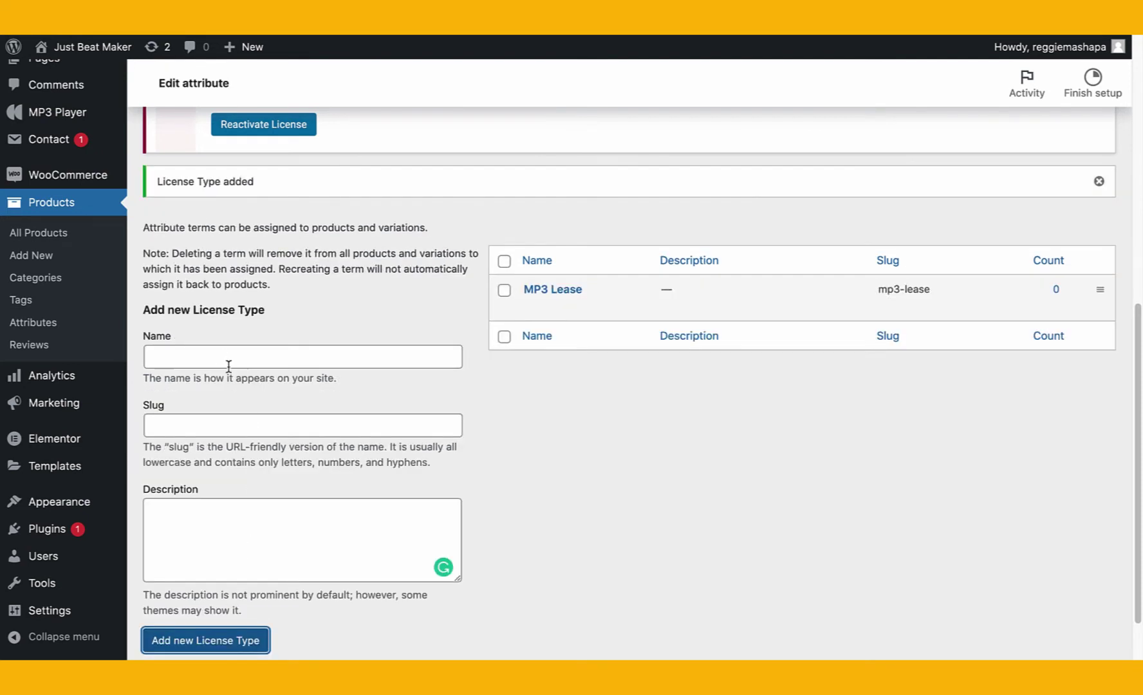
Add two more License Type terms named "WAV Lease" and "Unlimited Lease"
left_click(215, 360)
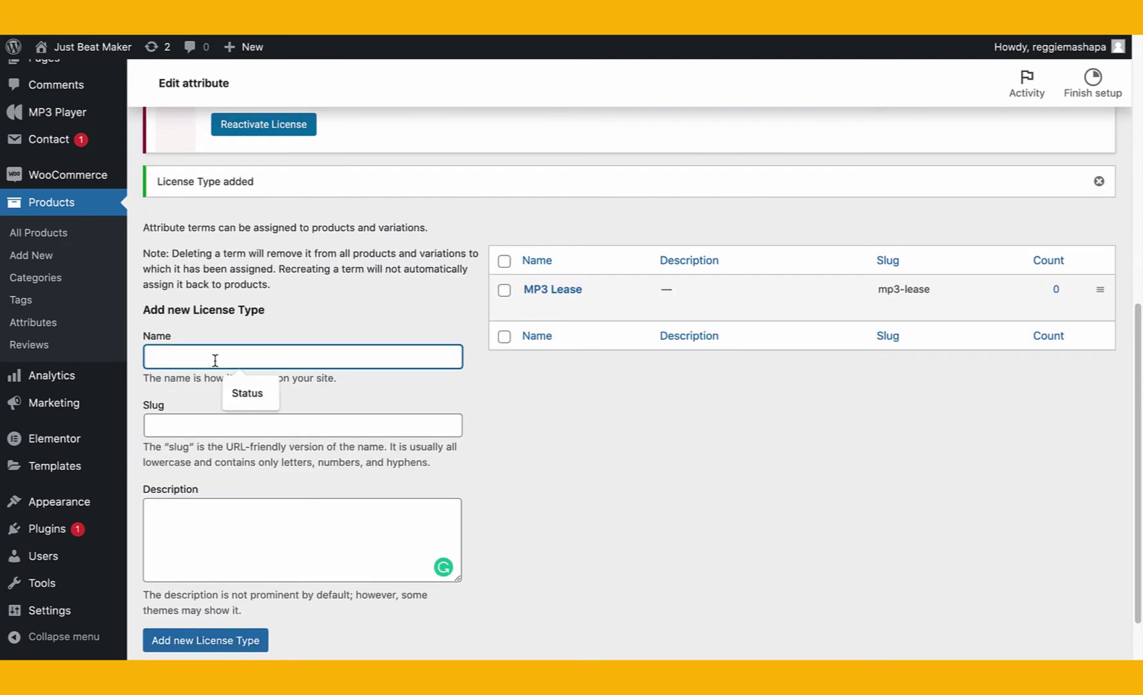
type("WAV Lease")
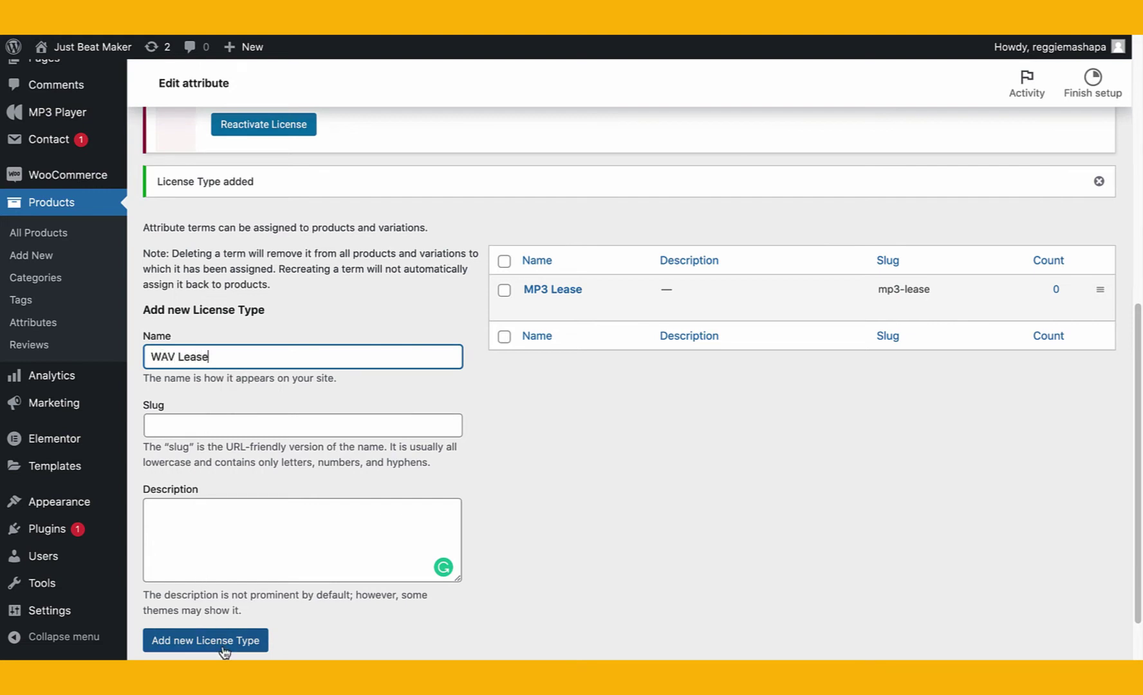
left_click(223, 649)
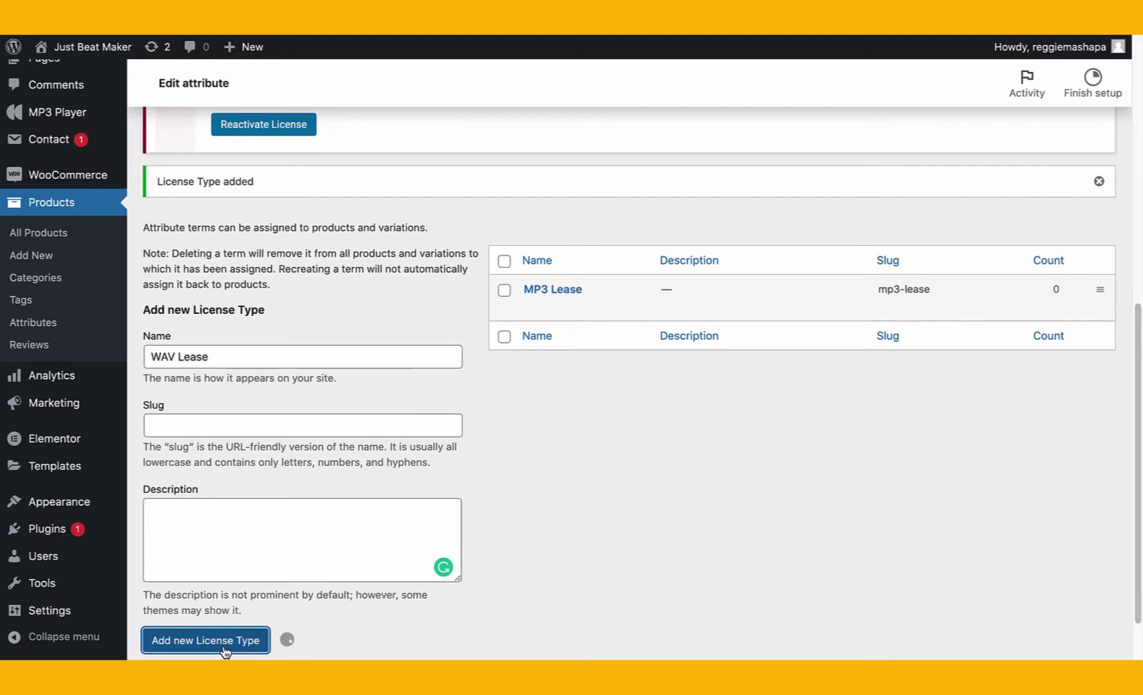
left_click(265, 362)
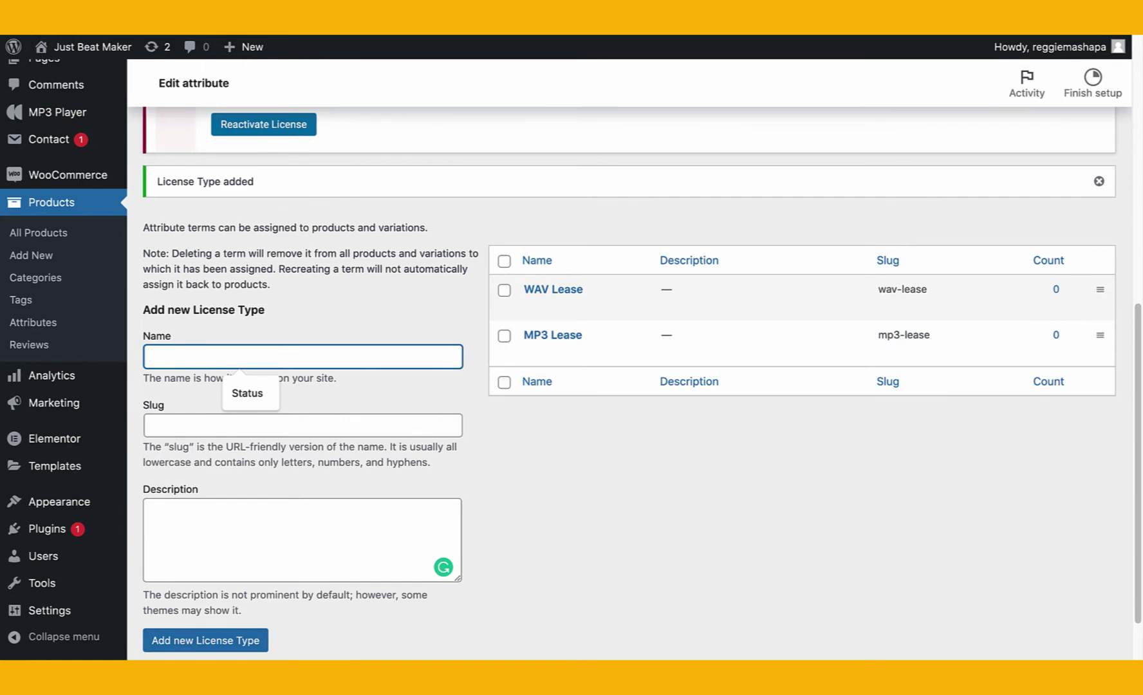
type("Unlimited")
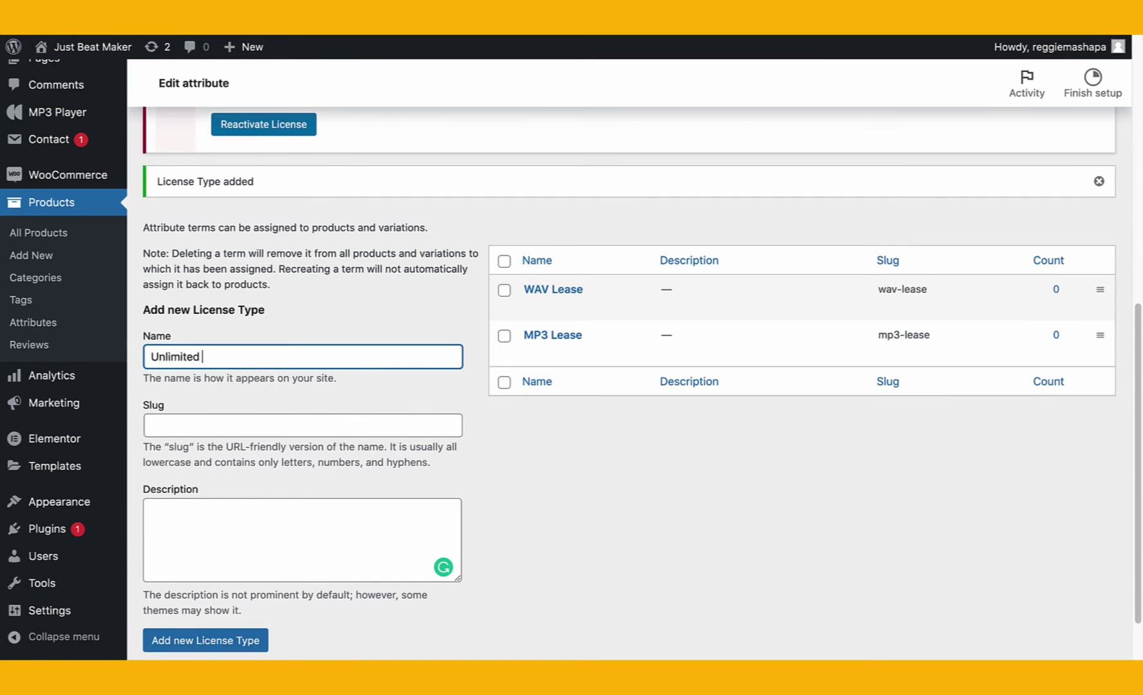
type(" Lease")
left_click(241, 637)
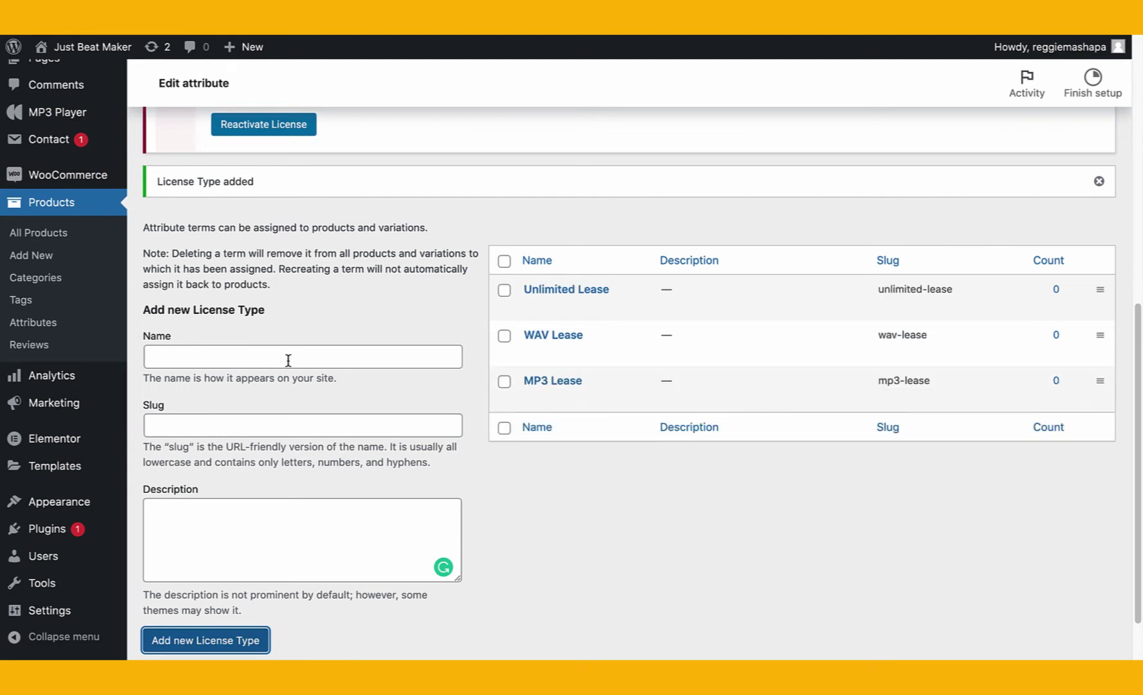
Add a License Type term named "Exclusive"
type("E")
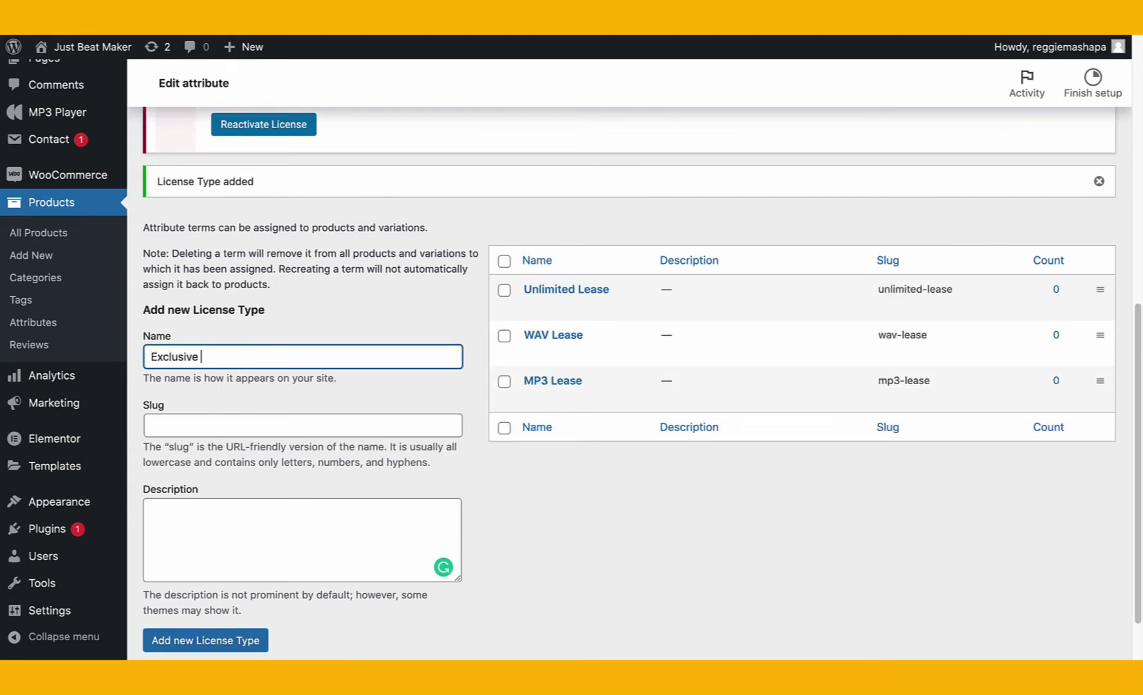
type("xclusive")
left_click(218, 637)
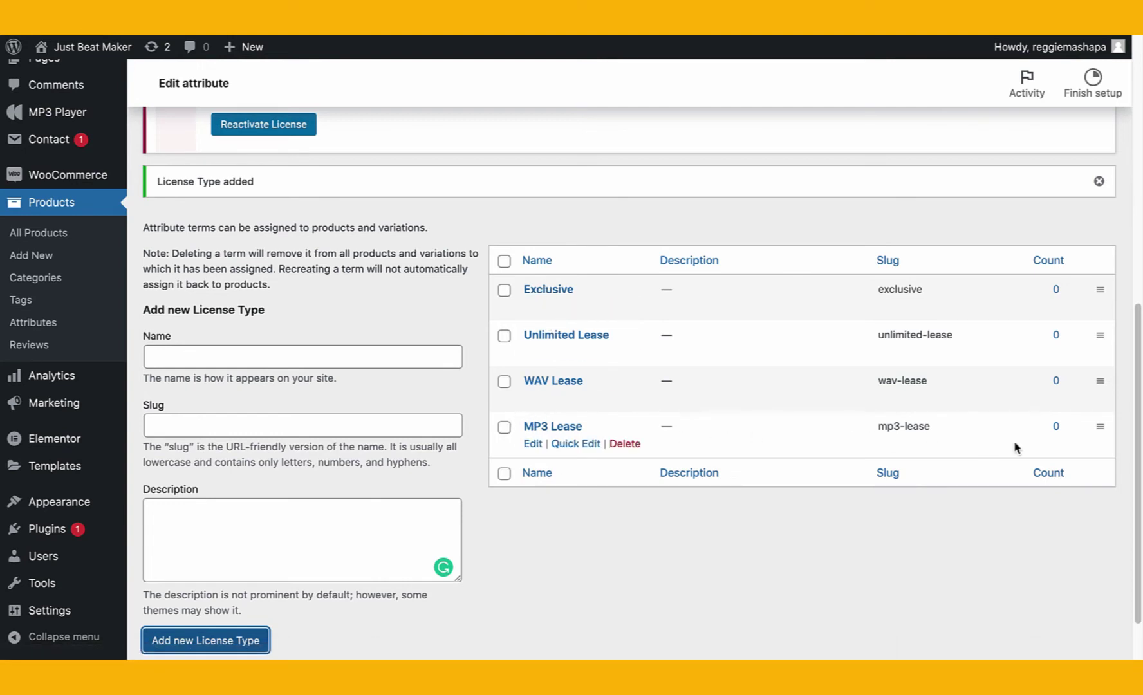
Reorder the License Type terms as MP3 Lease, WAV Lease, Unlimited Lease, Exclusive
left_click_drag(1099, 426, 1097, 291)
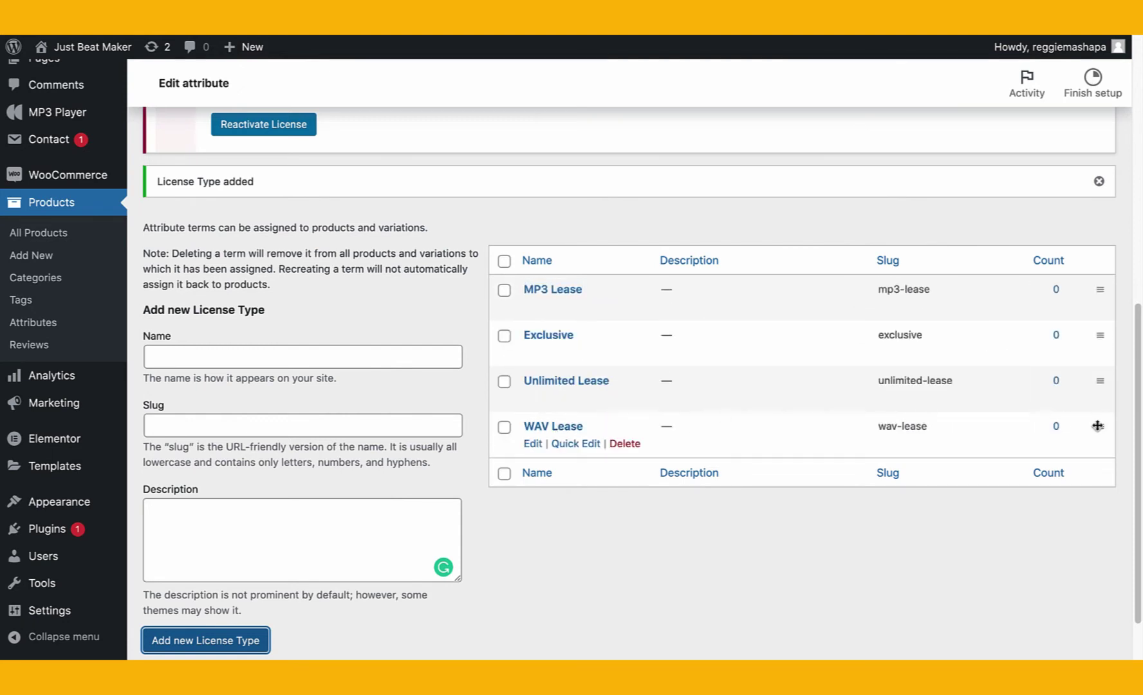
left_click_drag(1100, 425, 1096, 333)
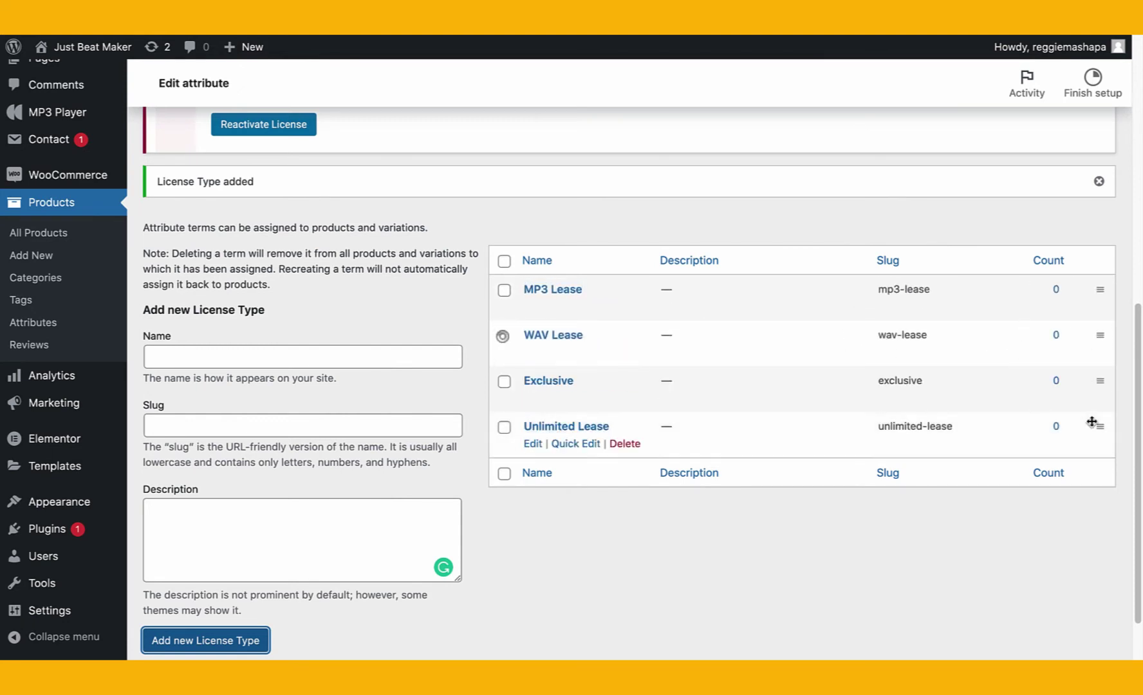
left_click_drag(1099, 425, 1099, 375)
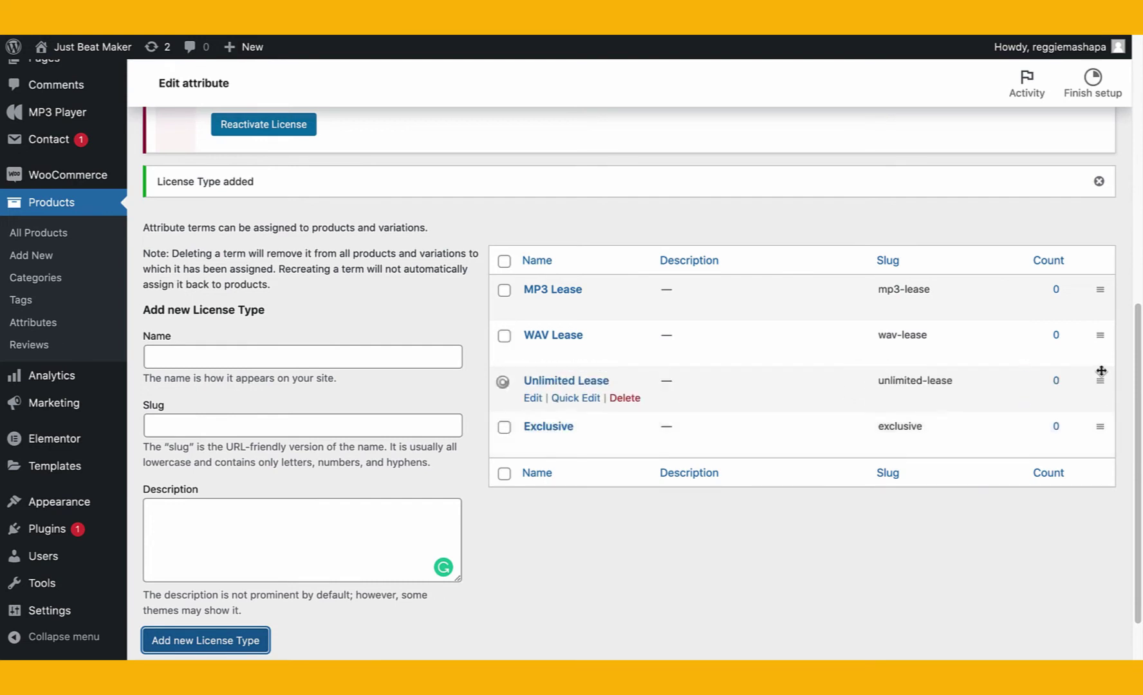
Go to the list of all products and open the draft "YG Type Beat 2022 – 5 Hunnid" for editing
scroll(647, 429, "down", 1)
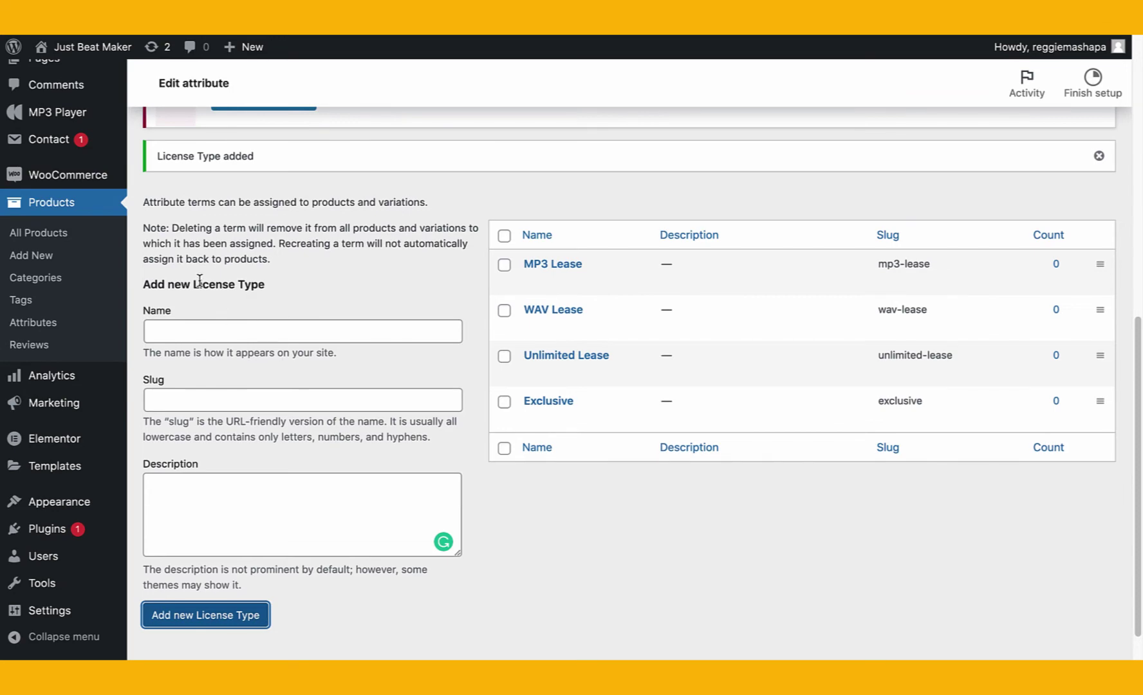
scroll(401, 391, "down", 1)
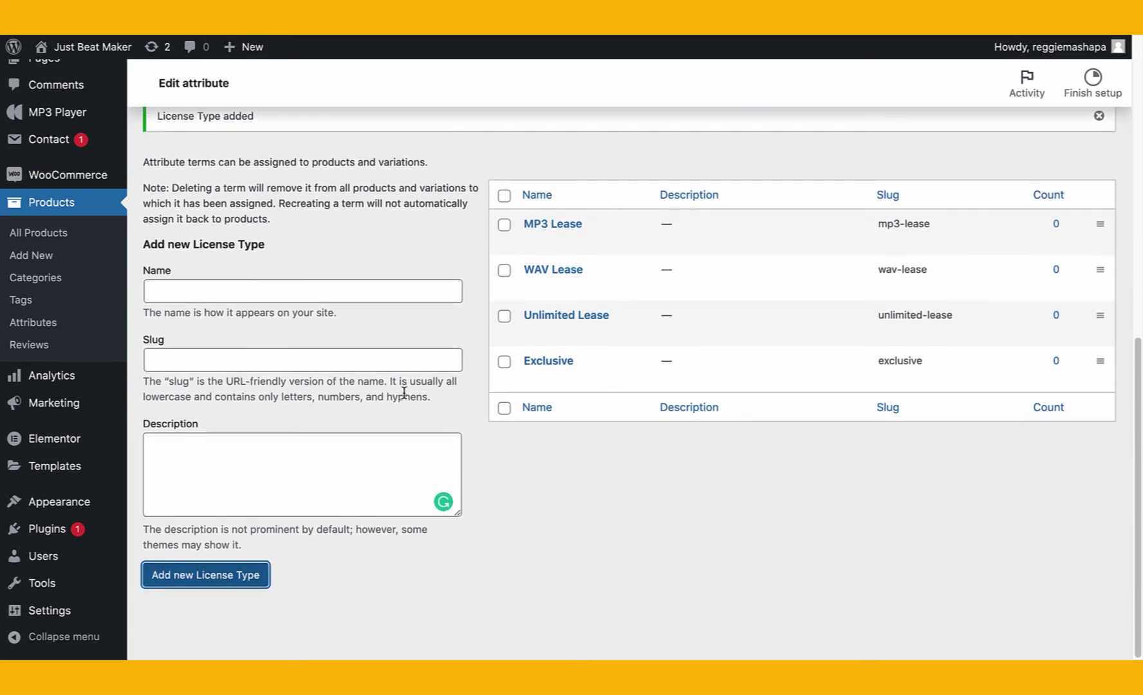
scroll(401, 391, "up", 10)
scroll(399, 393, "down", 2)
scroll(396, 393, "down", 5)
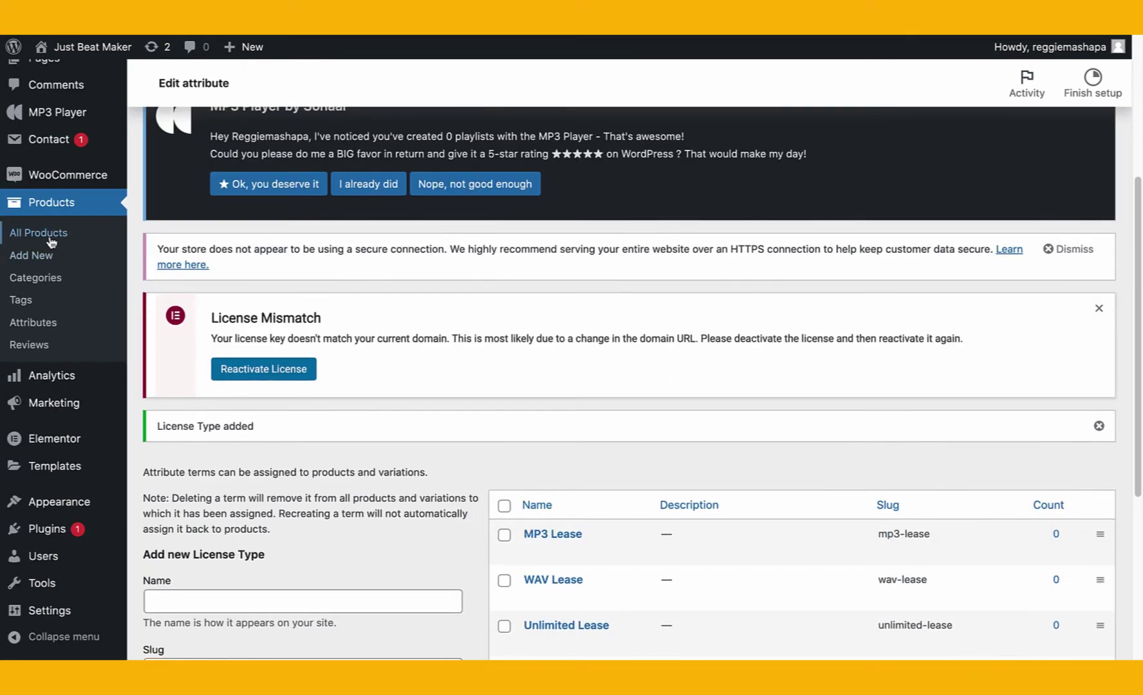
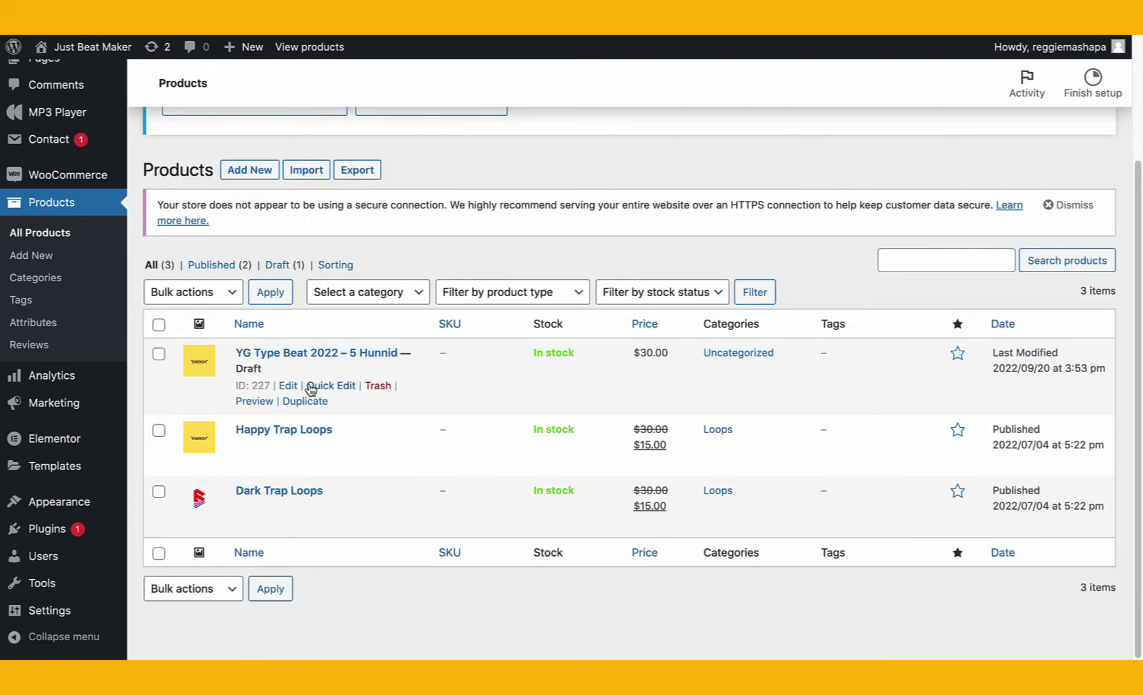
left_click(288, 386)
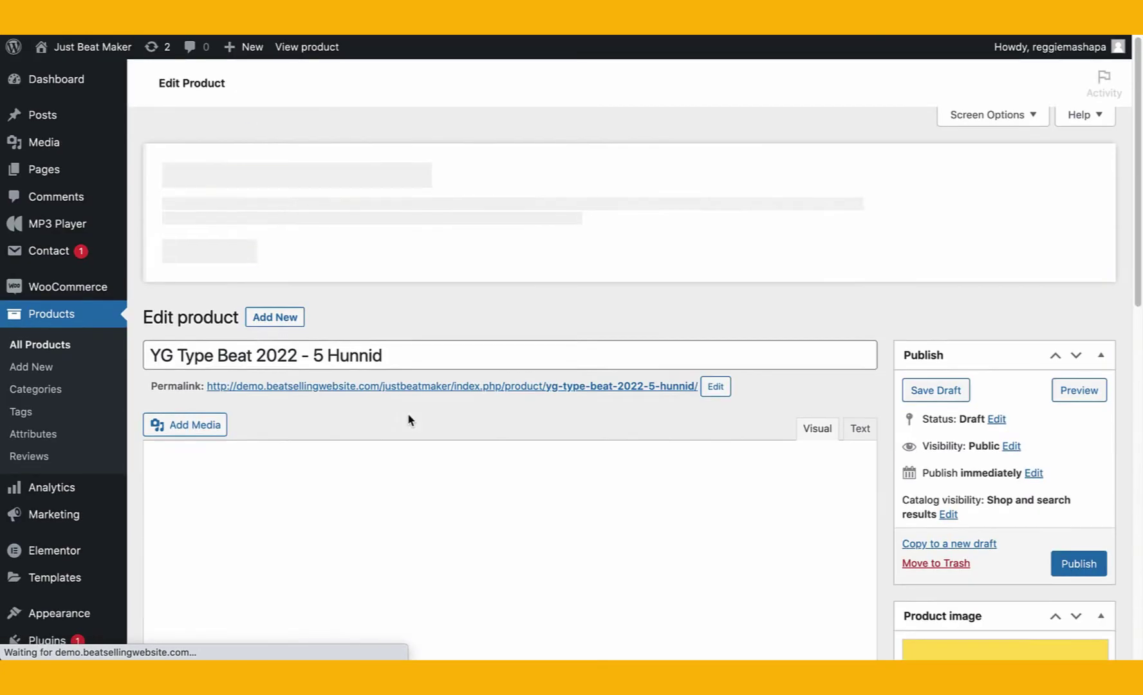
Add the License Type attribute to the beat's product data
scroll(406, 412, "down", 5)
scroll(408, 415, "down", 8)
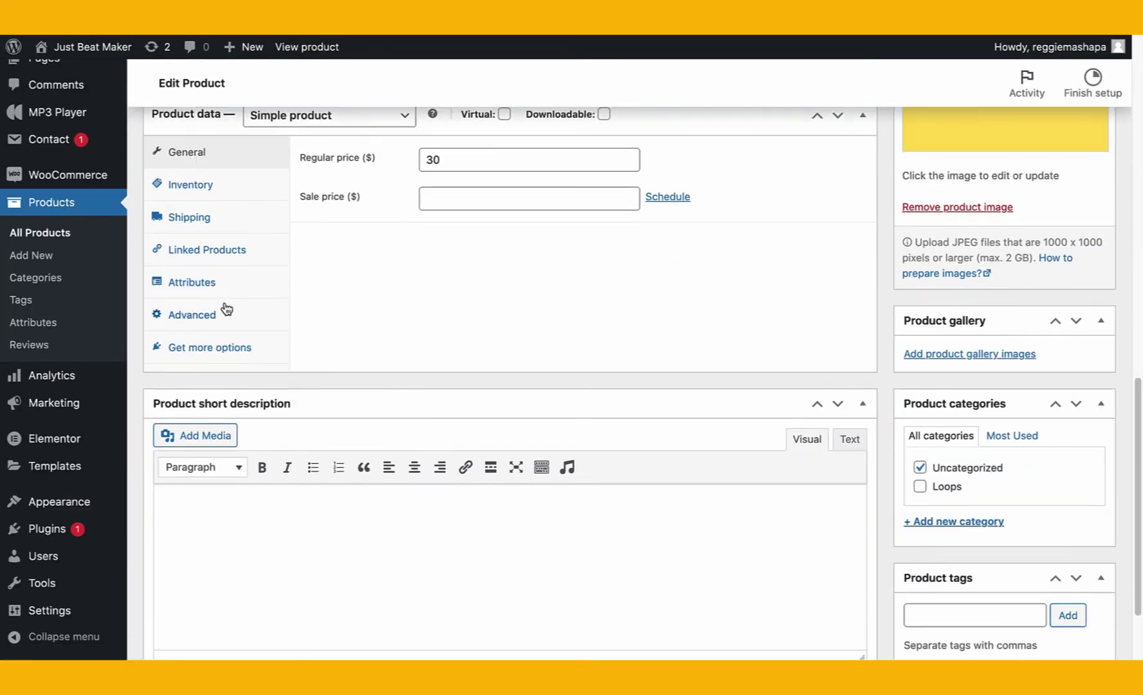
left_click(224, 292)
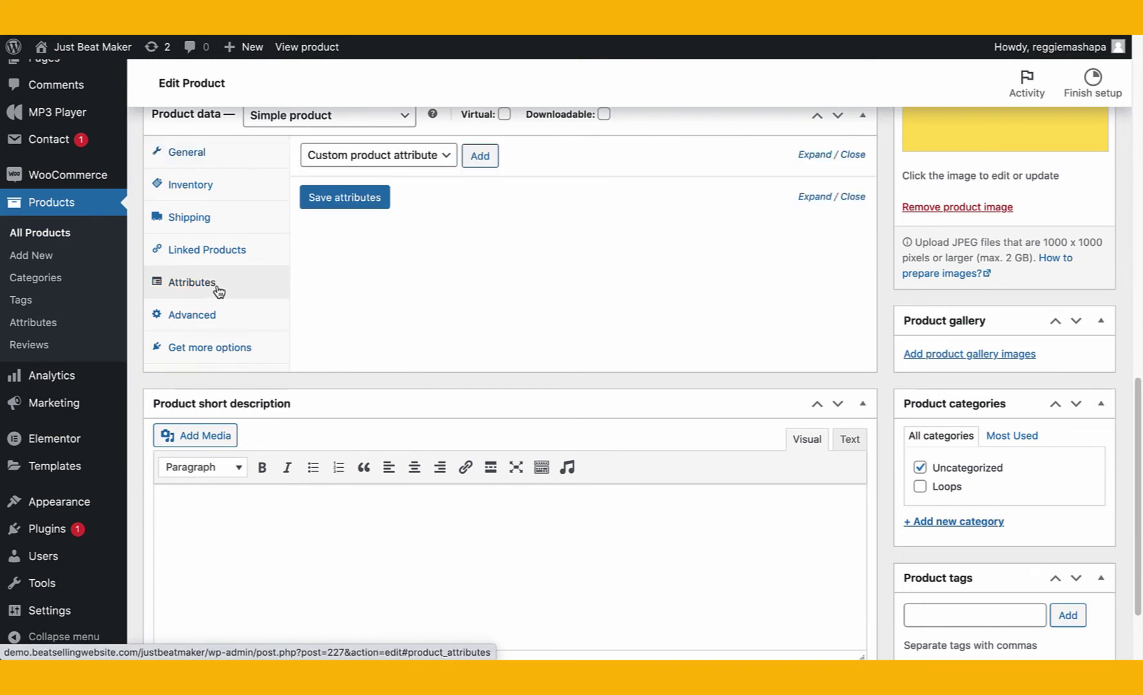
scroll(211, 295, "up", 1)
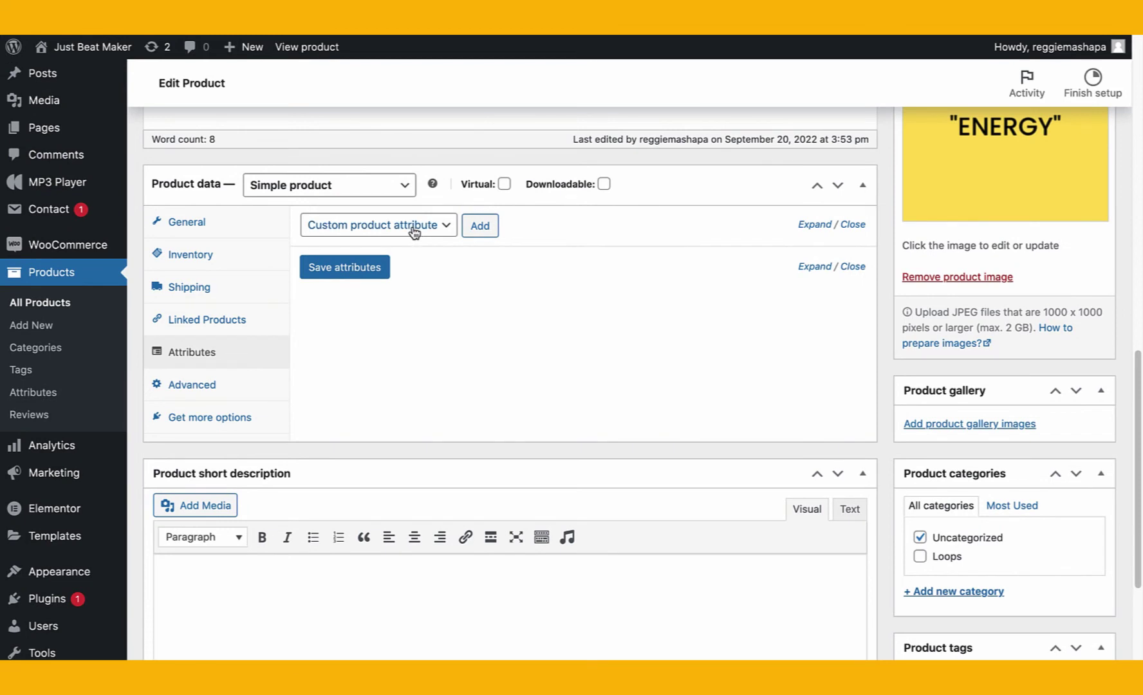
left_click(415, 226)
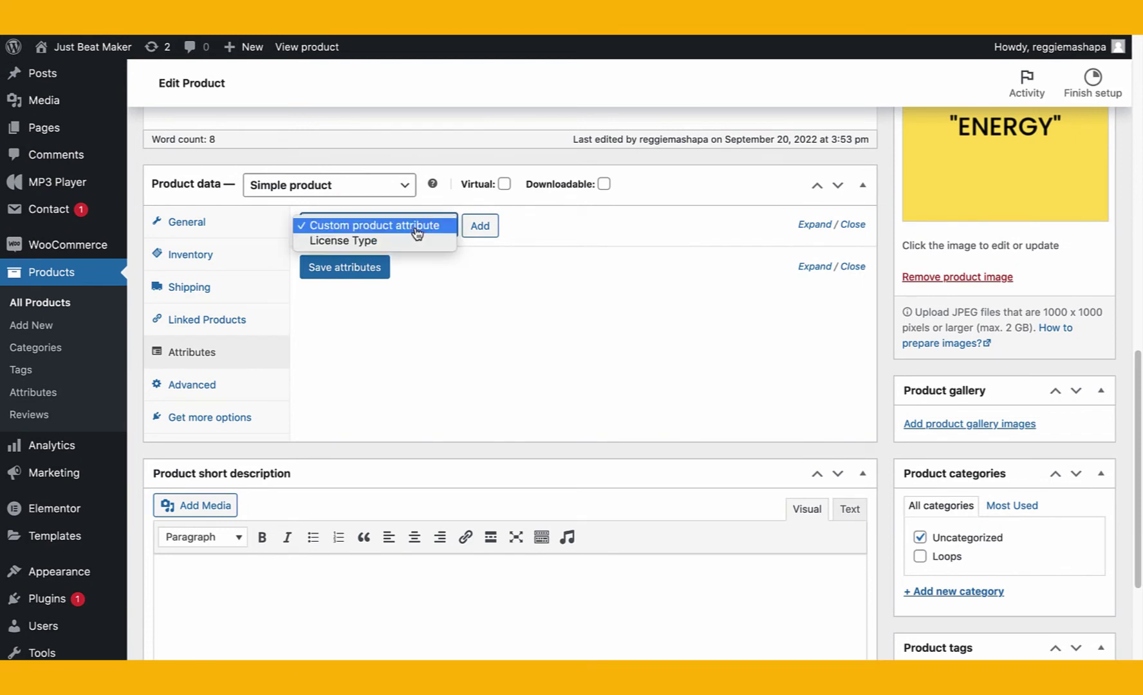
left_click(380, 241)
left_click(377, 234)
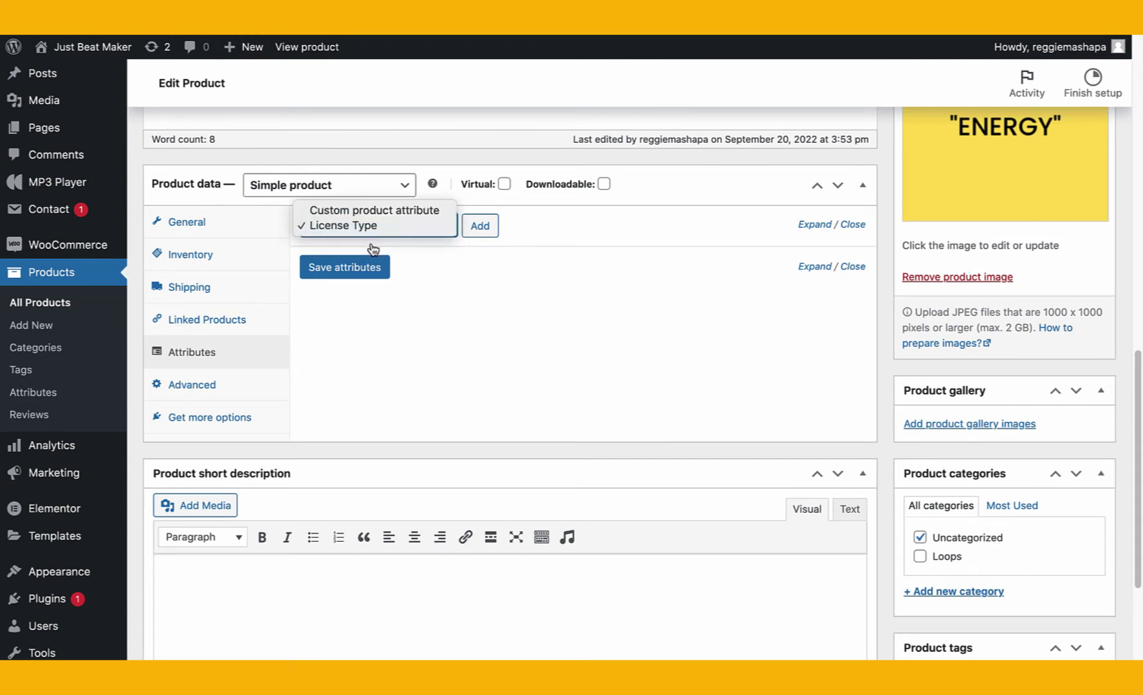
left_click(378, 227)
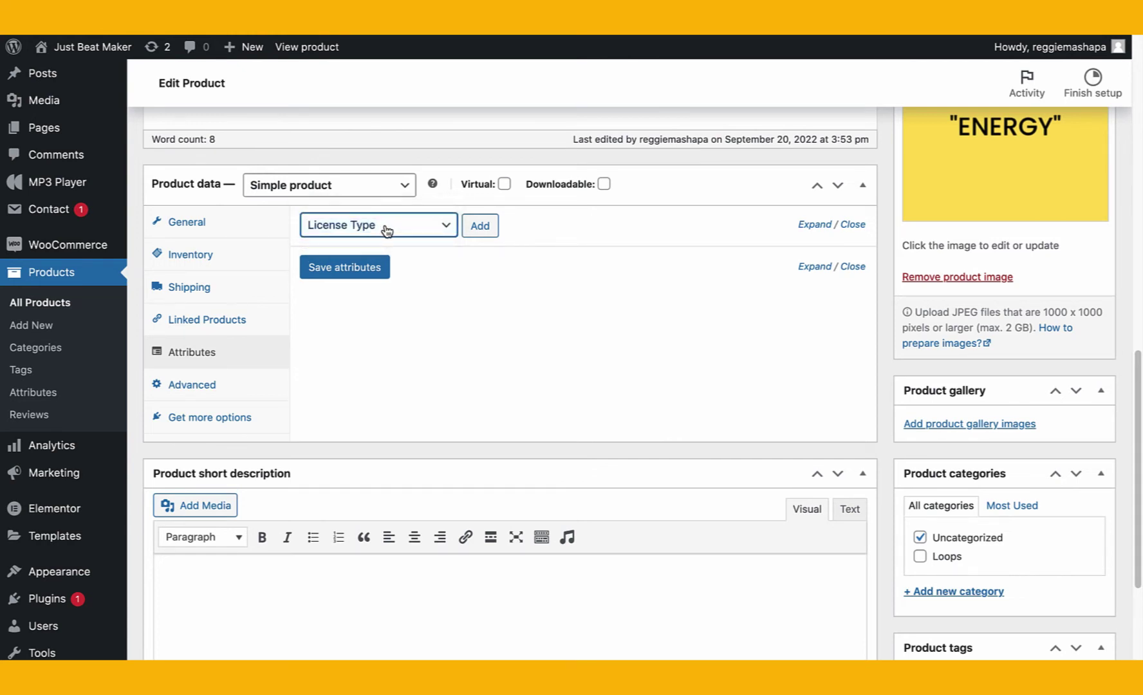
left_click(489, 229)
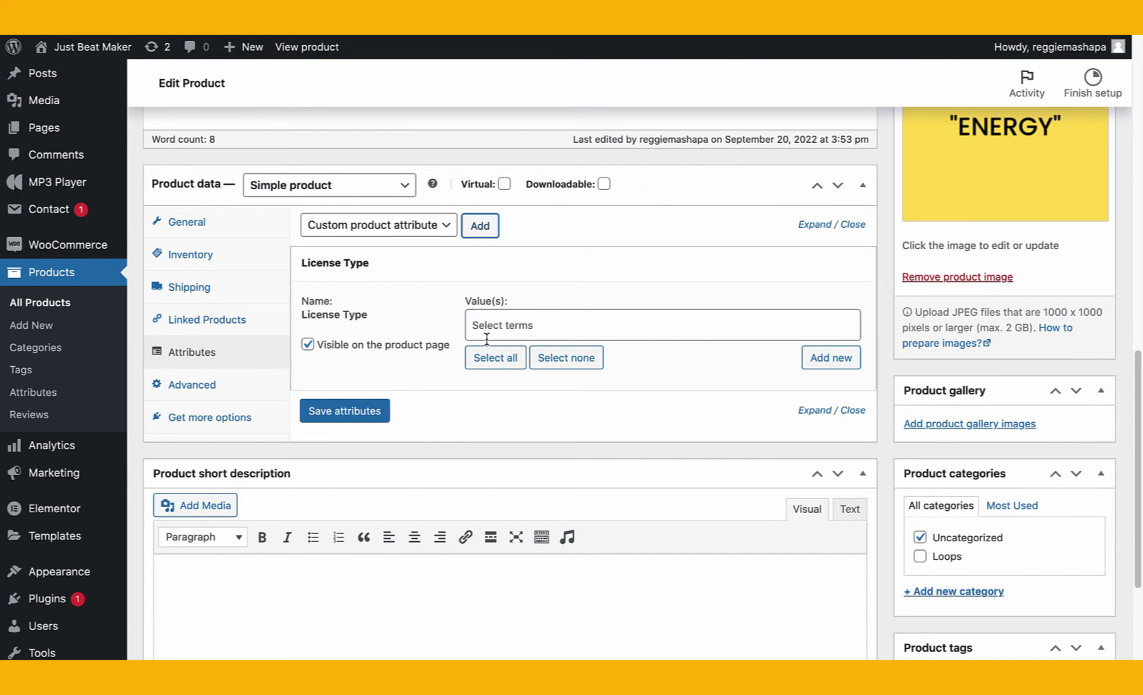
Assign all License Type terms to the product's attribute and save the attributes
left_click(492, 360)
left_click(492, 358)
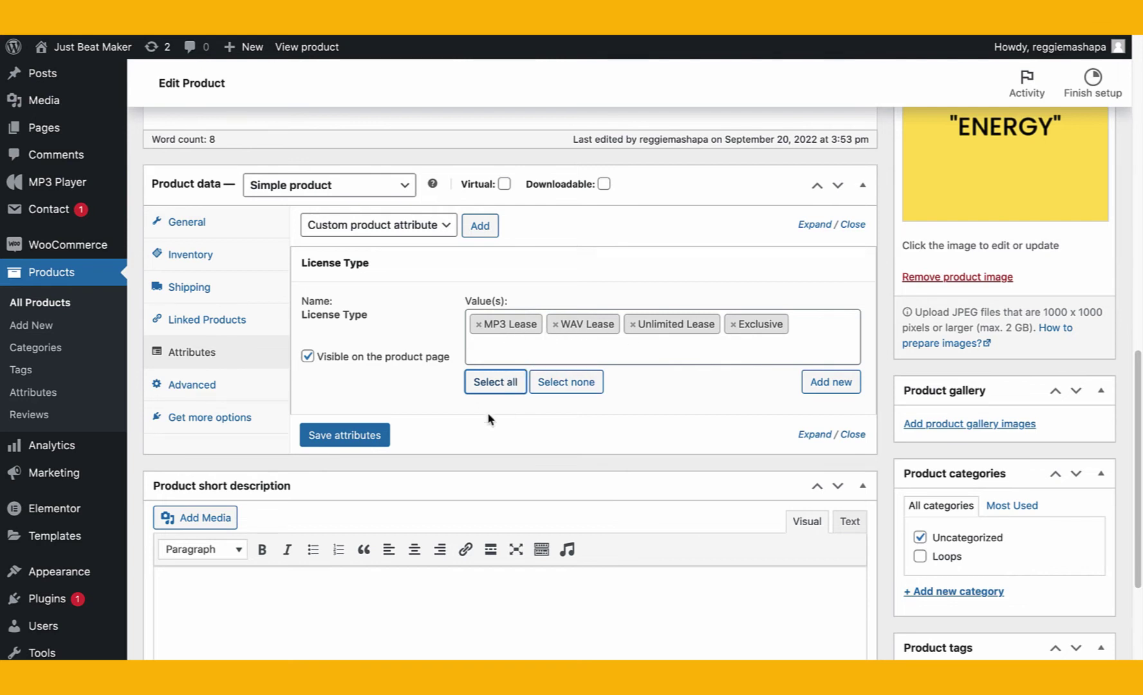
left_click(366, 435)
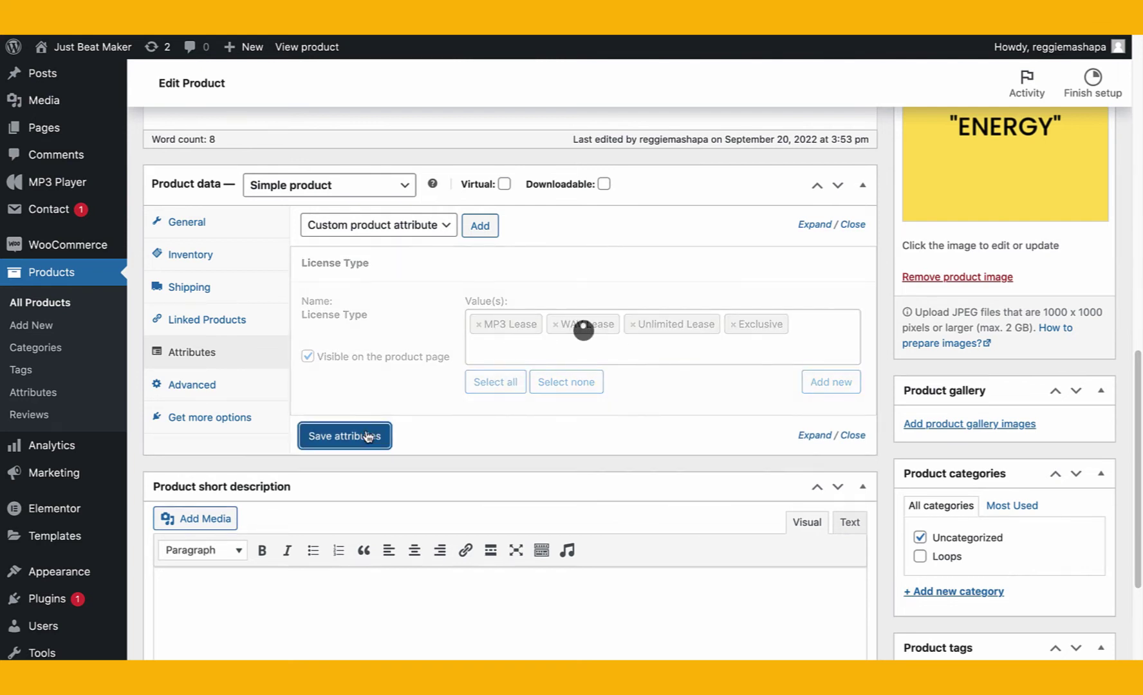
Change the product type to Variable product and enable the License Type attribute for use in variations
left_click(374, 193)
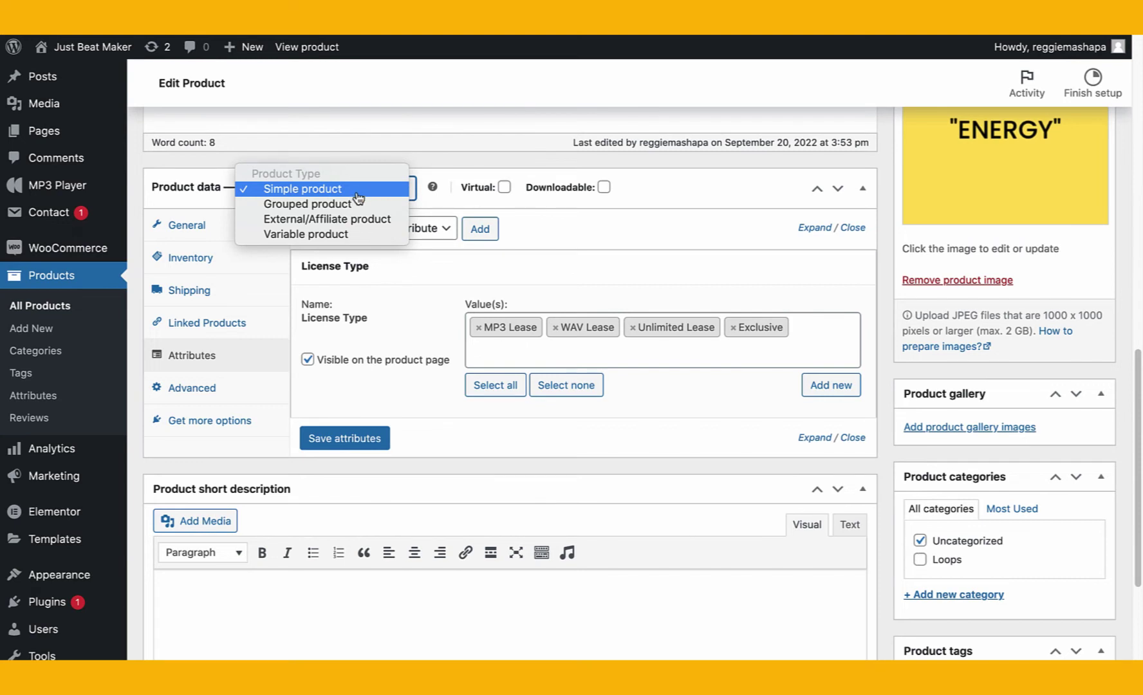
left_click(353, 235)
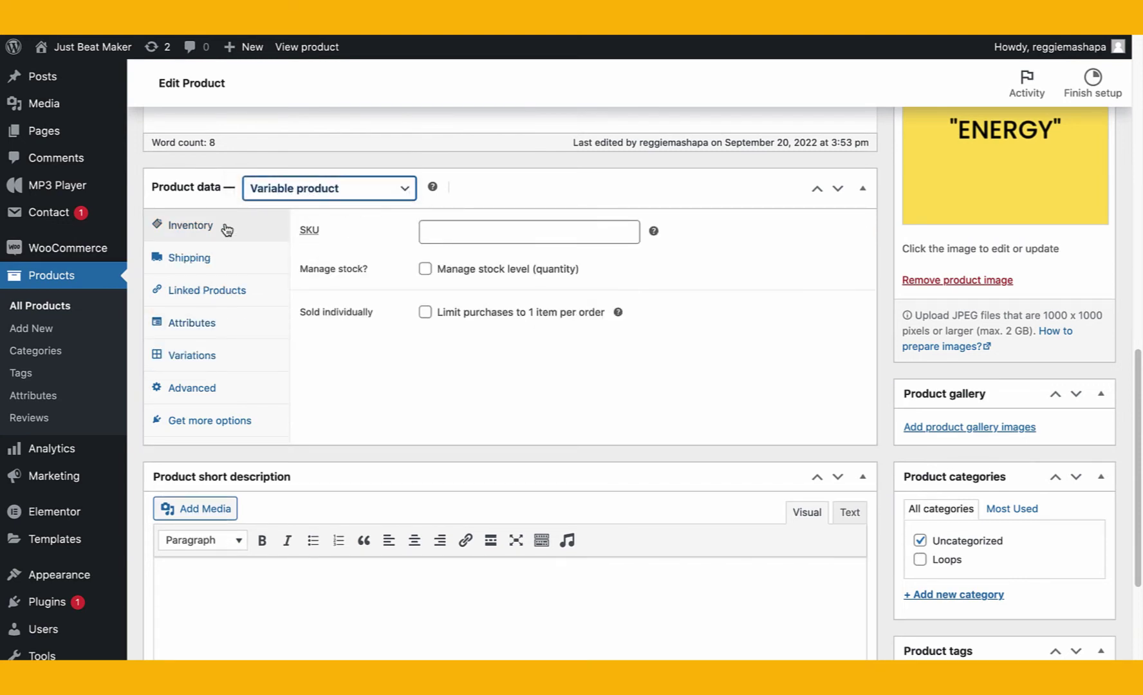
left_click(194, 324)
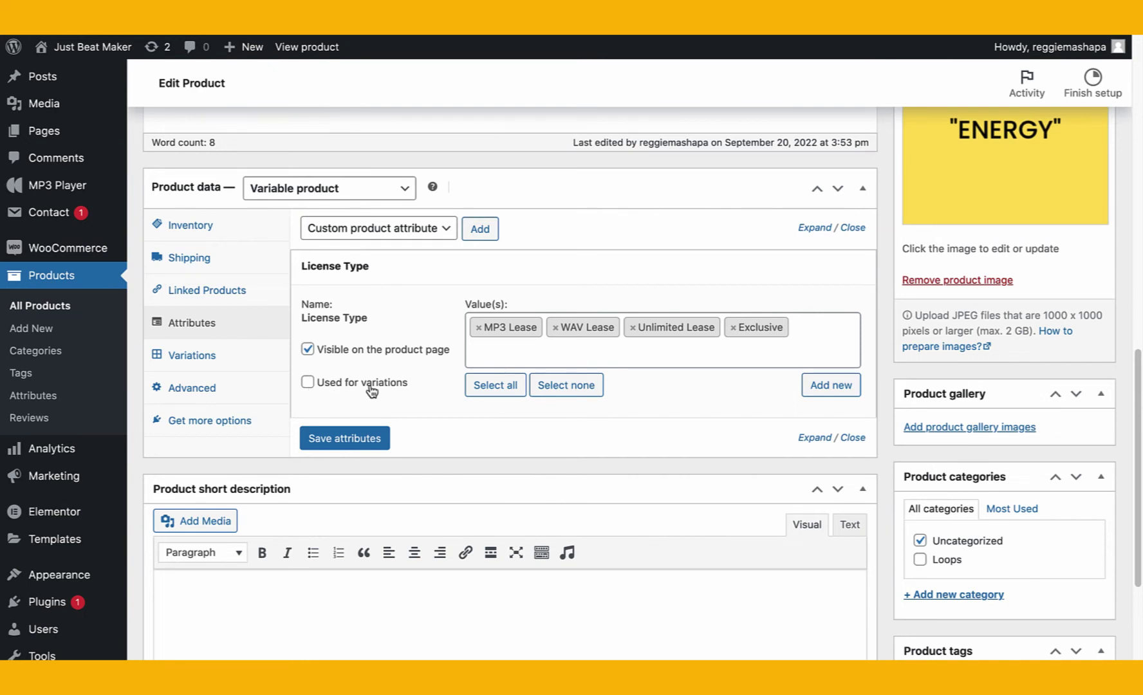
left_click(309, 383)
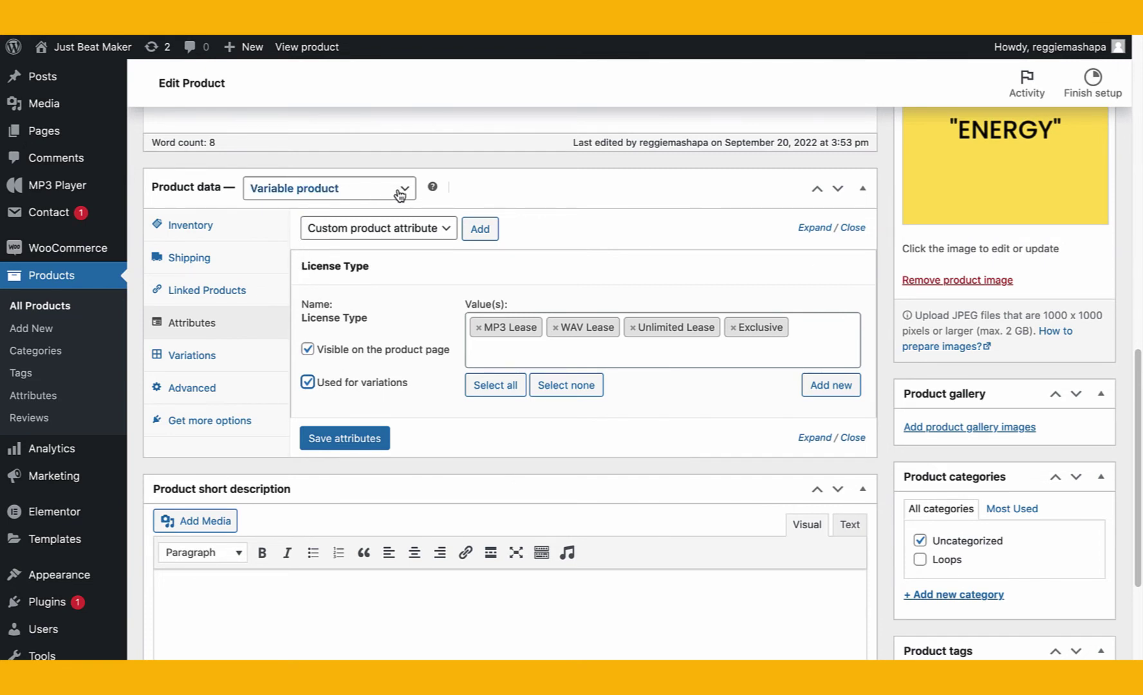
Save the License Type attribute settings with the product type kept as Variable product
left_click(301, 188)
left_click(298, 189)
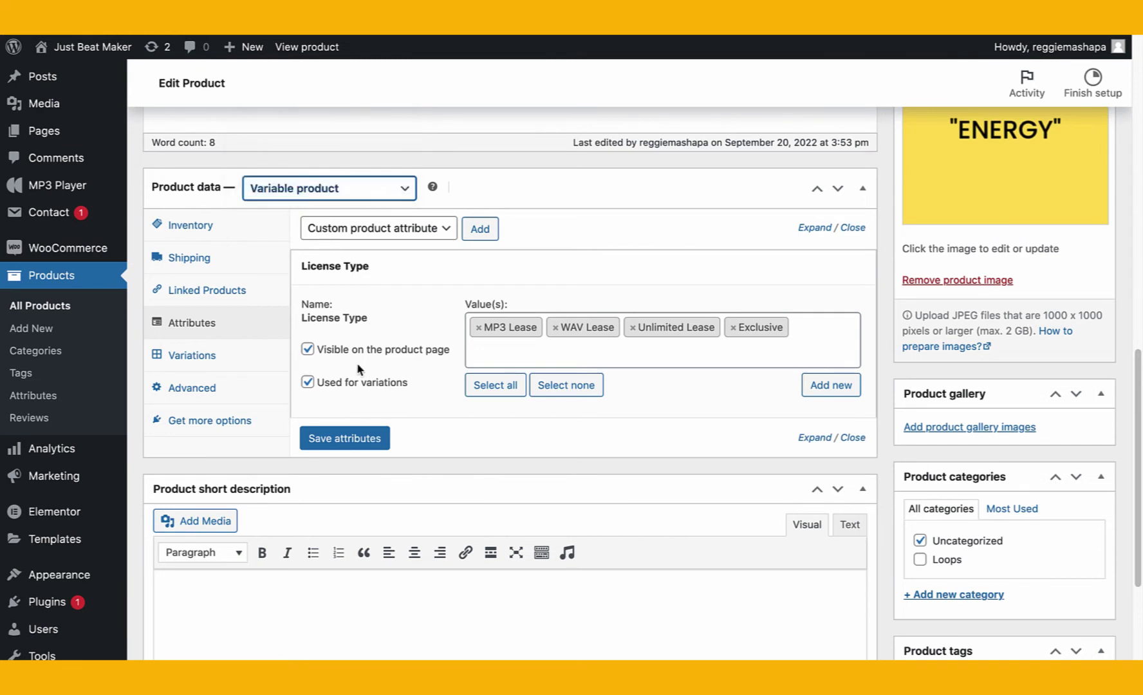
left_click(364, 442)
left_click(364, 443)
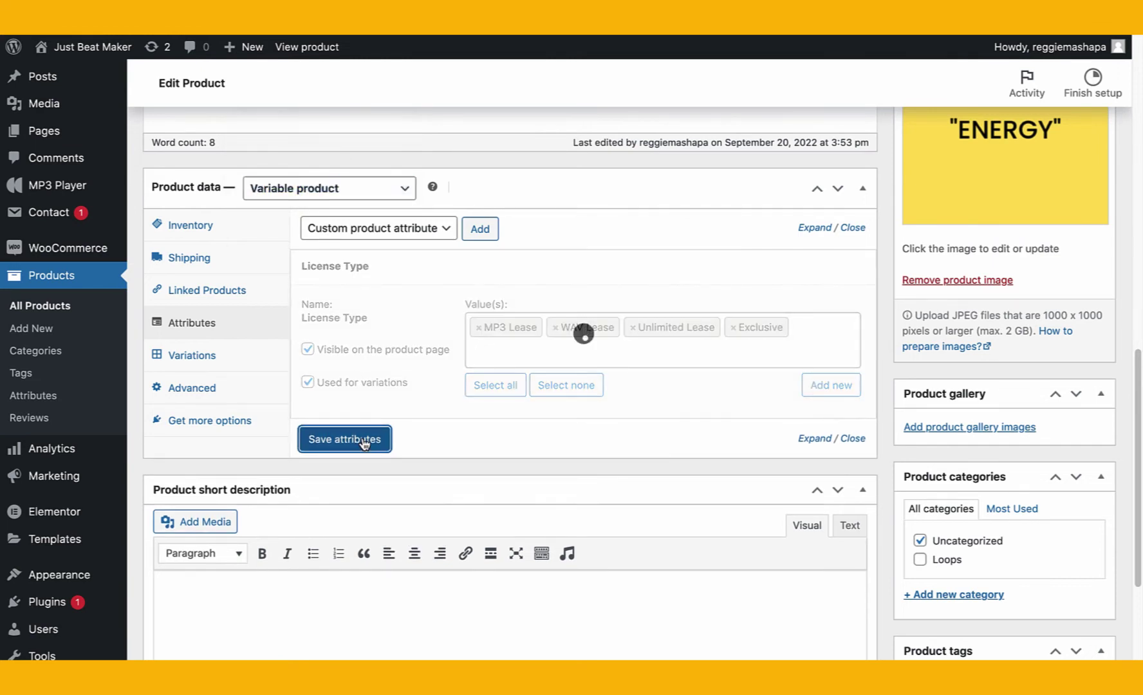
Generate the product's variations from all attributes and confirm linking them
left_click(202, 360)
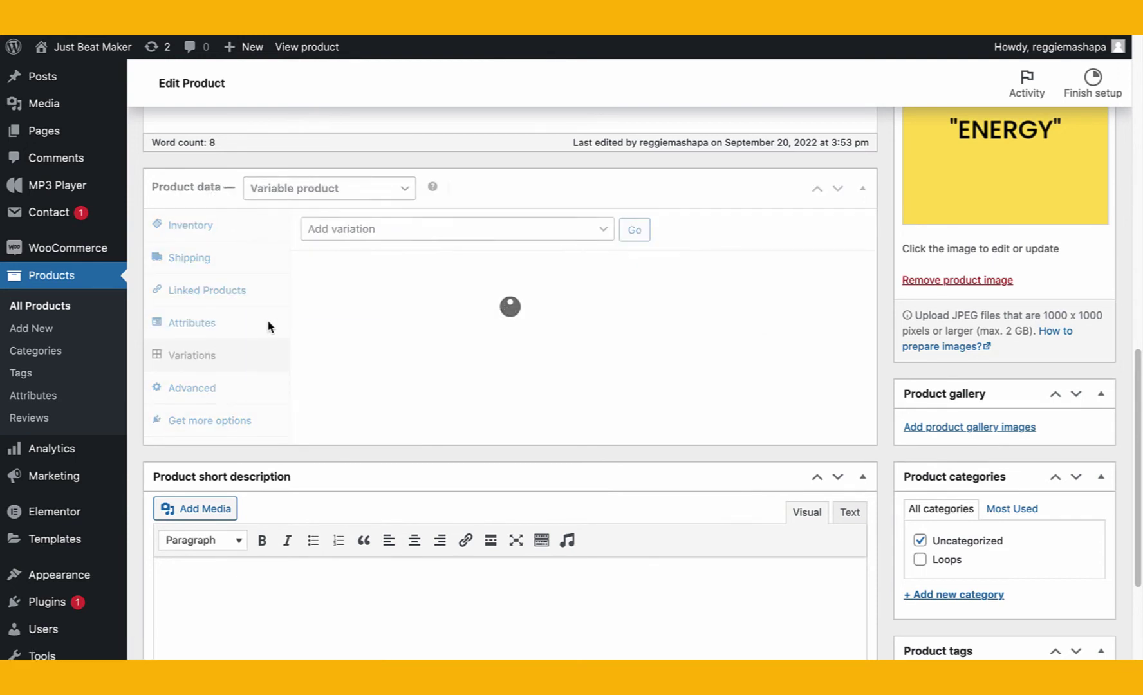
left_click(353, 231)
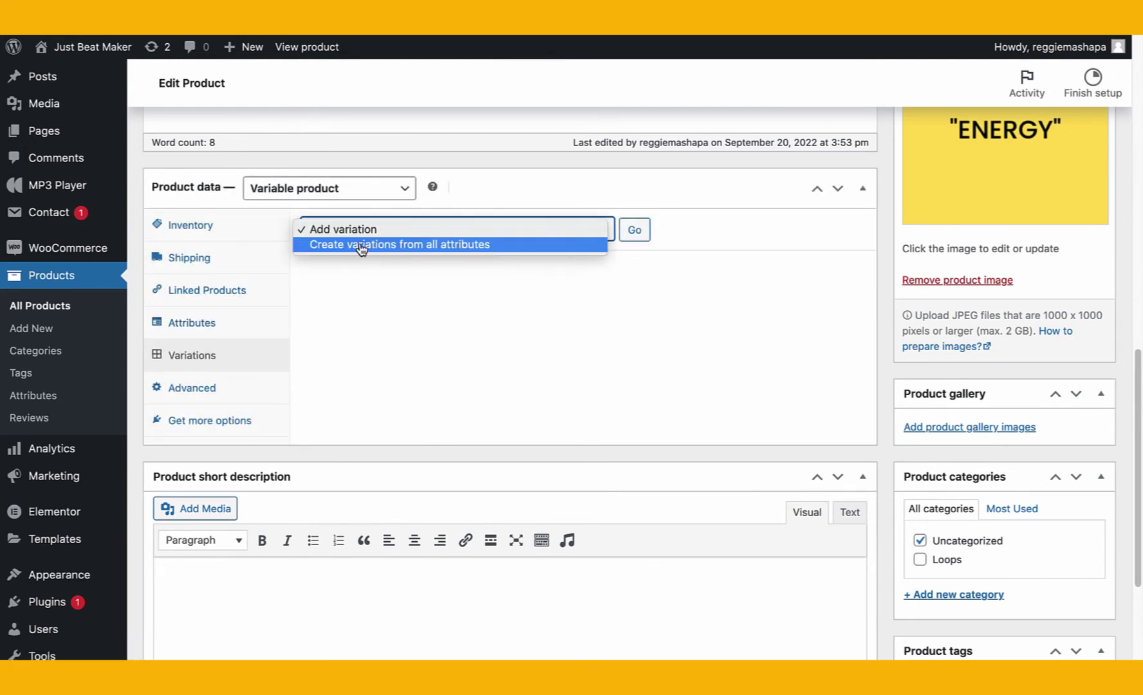
left_click(438, 244)
left_click(629, 234)
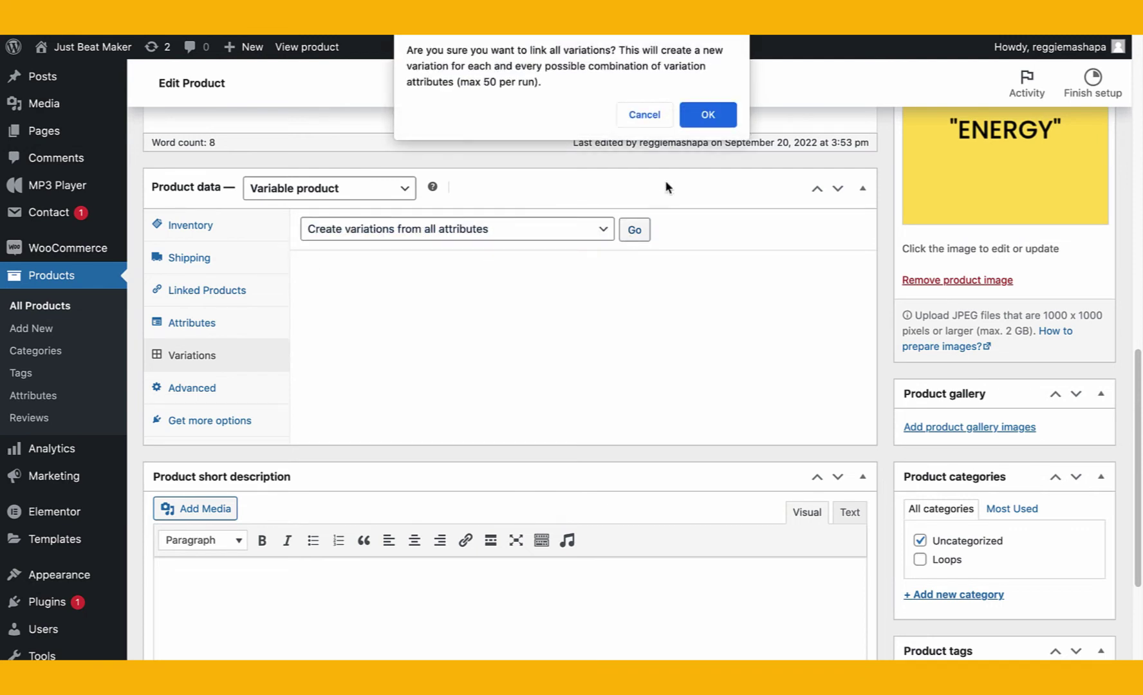
left_click(707, 114)
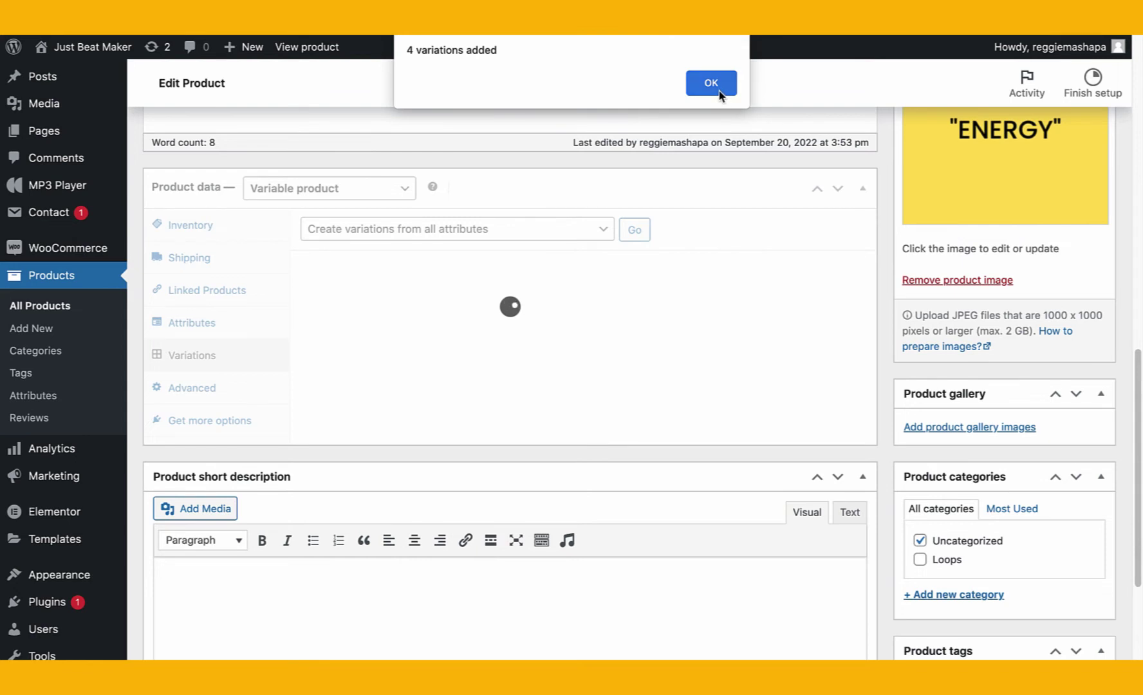
left_click(718, 90)
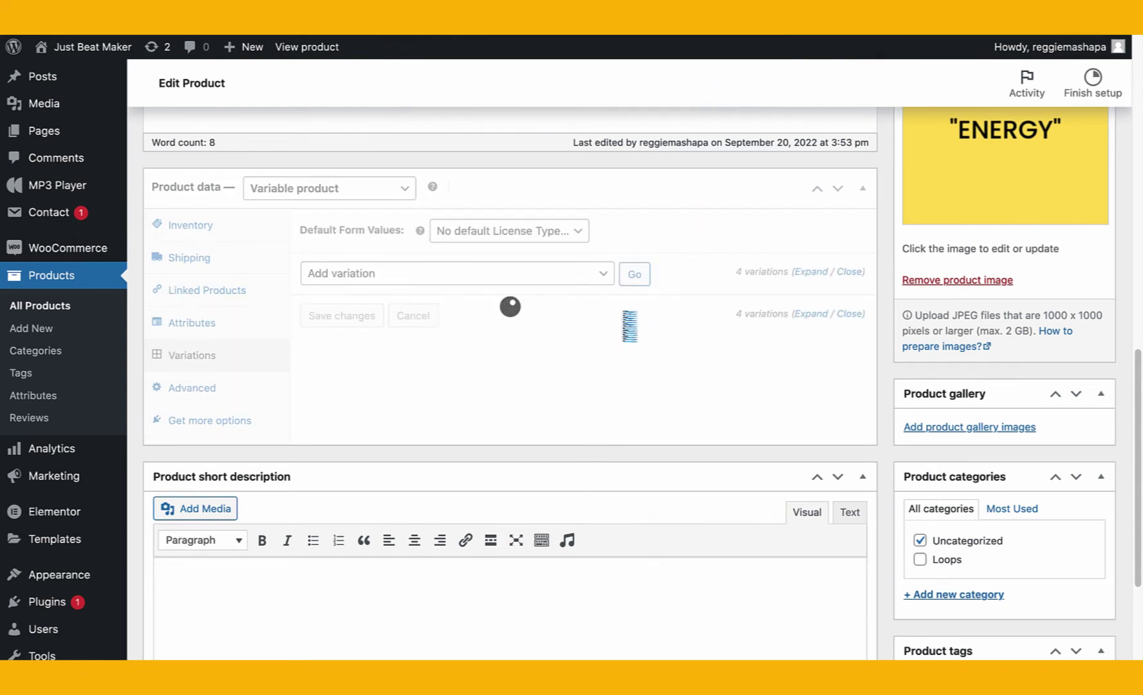
Expand the MP3 Lease variation and mark it as Downloadable and Virtual
scroll(625, 318, "down", 2)
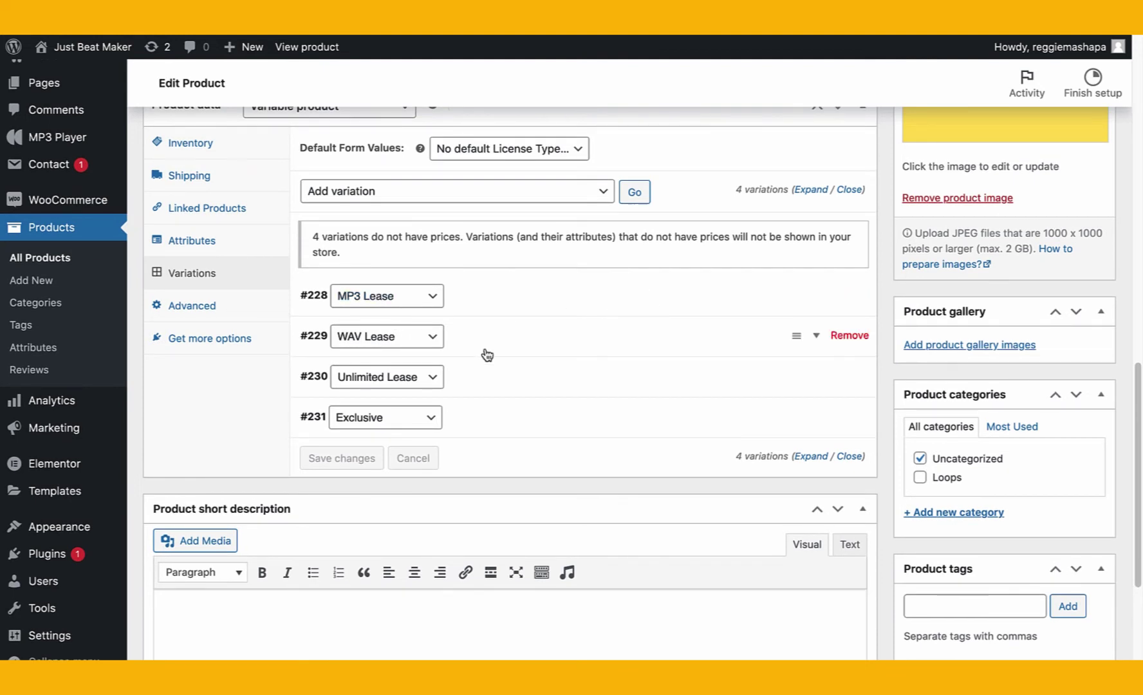
scroll(505, 387, "down", 1)
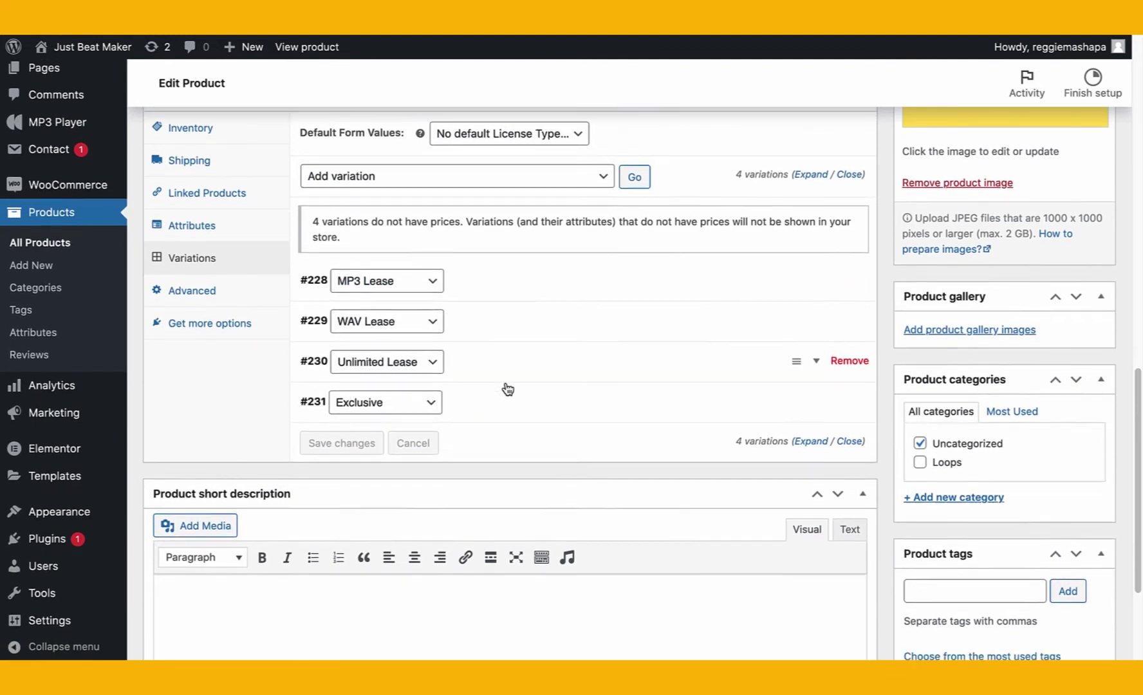
left_click(514, 281)
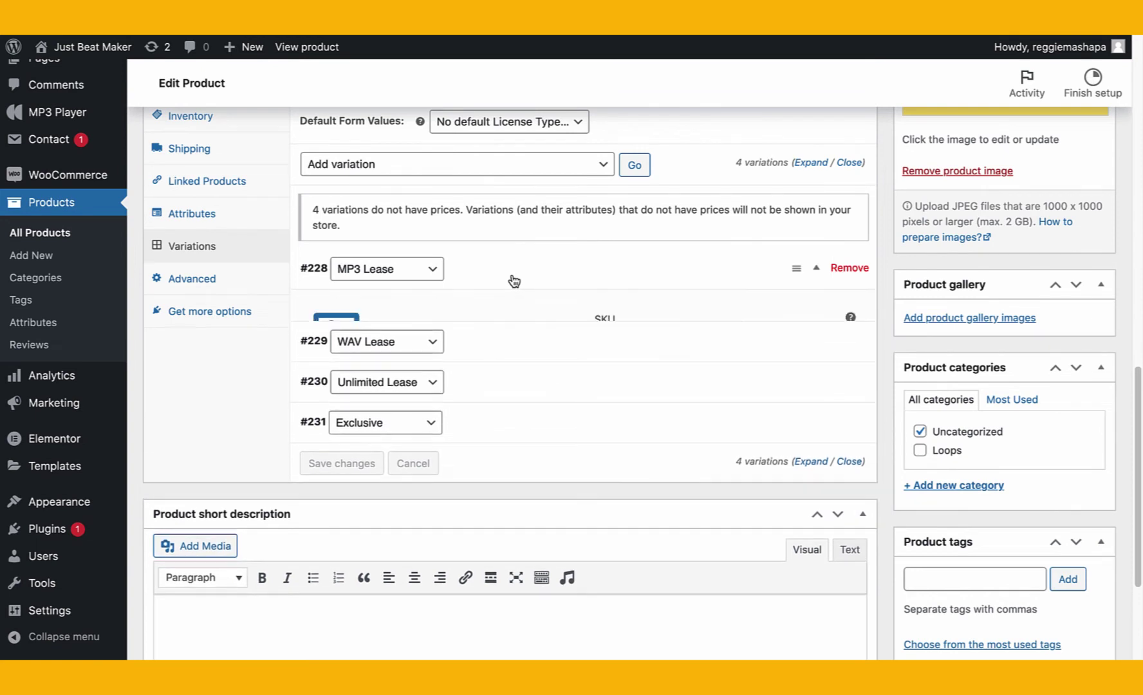
scroll(513, 280, "down", 1)
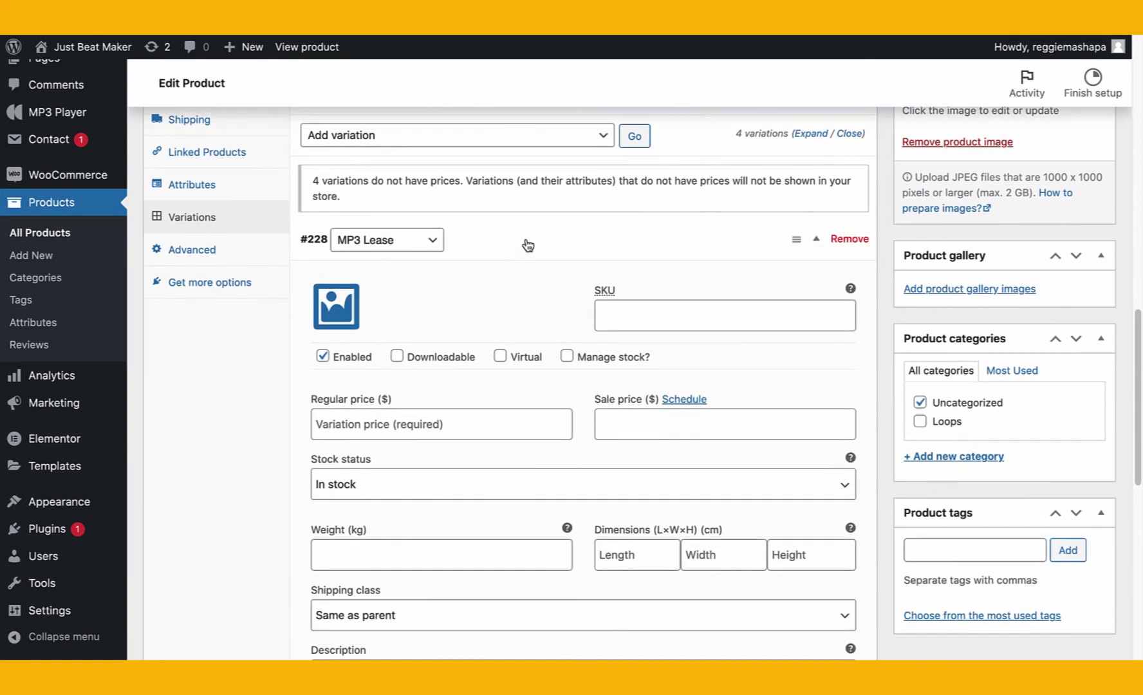
left_click(528, 245)
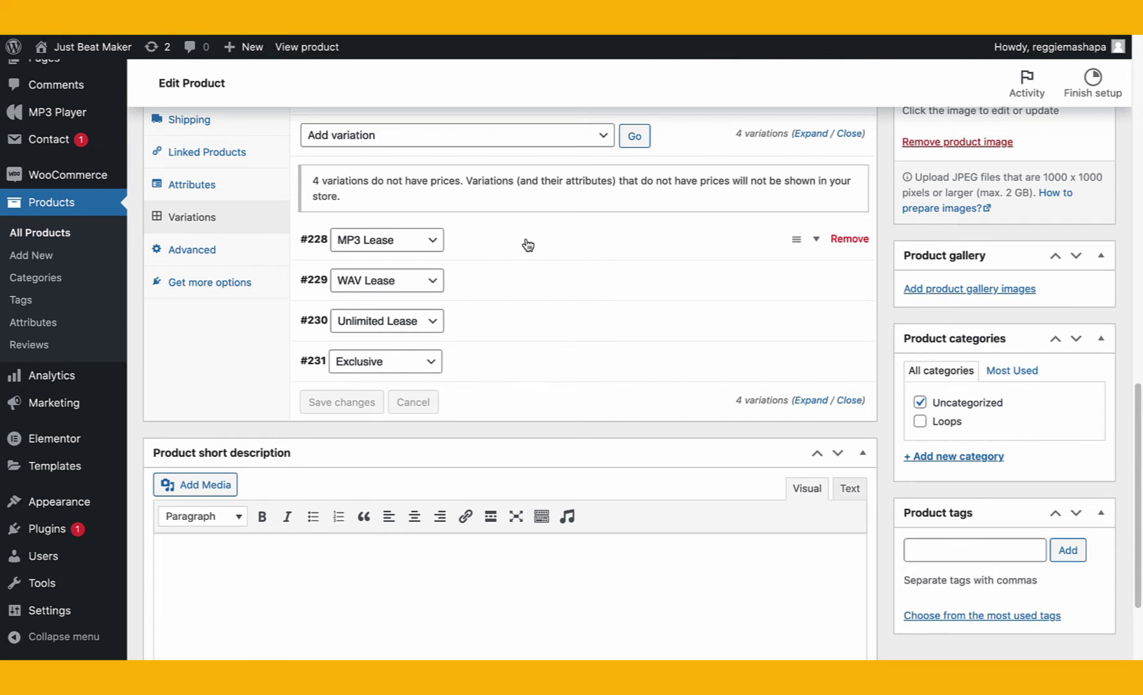
left_click(528, 244)
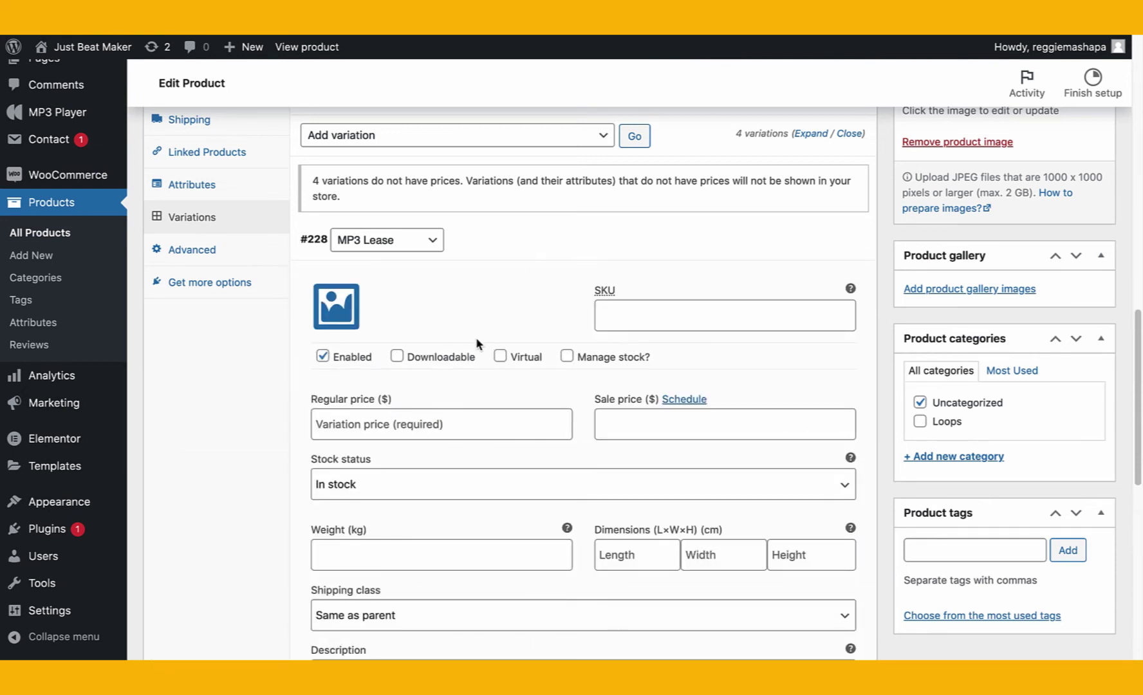
scroll(476, 343, "down", 1)
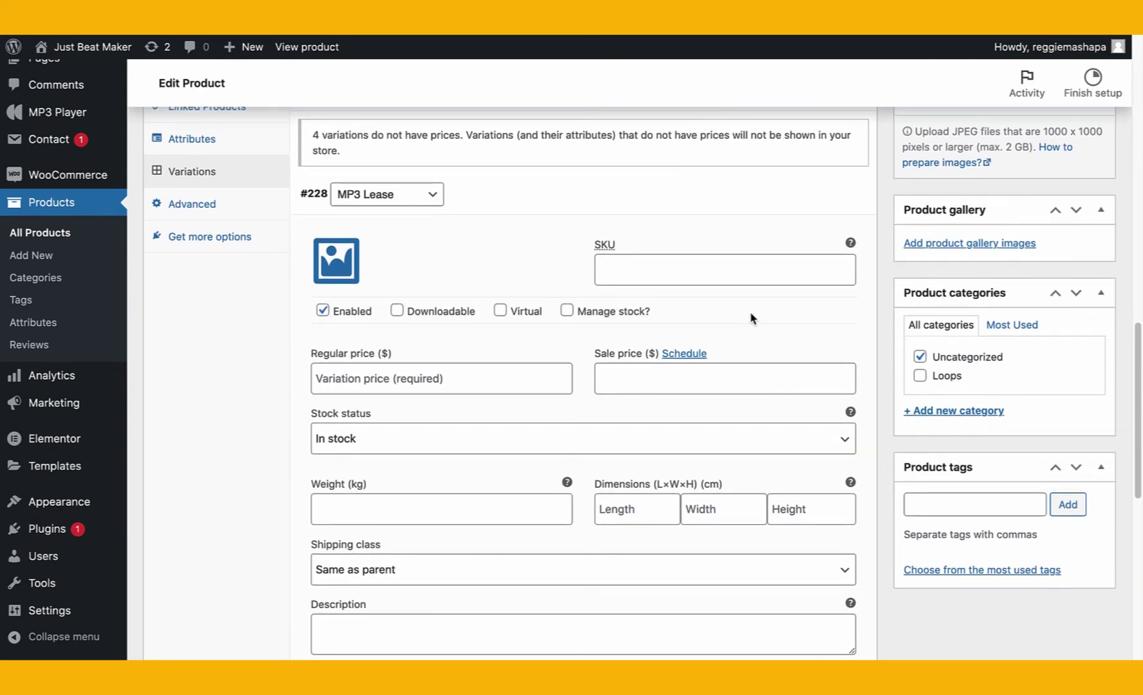
left_click(396, 311)
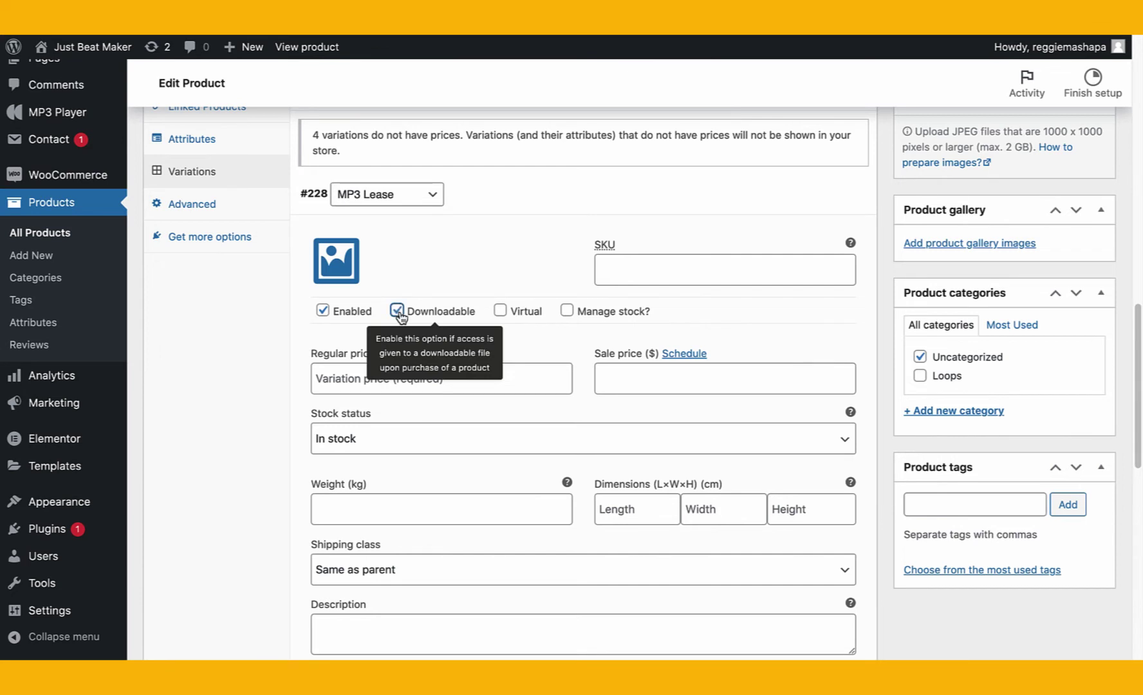
left_click(501, 311)
left_click(501, 312)
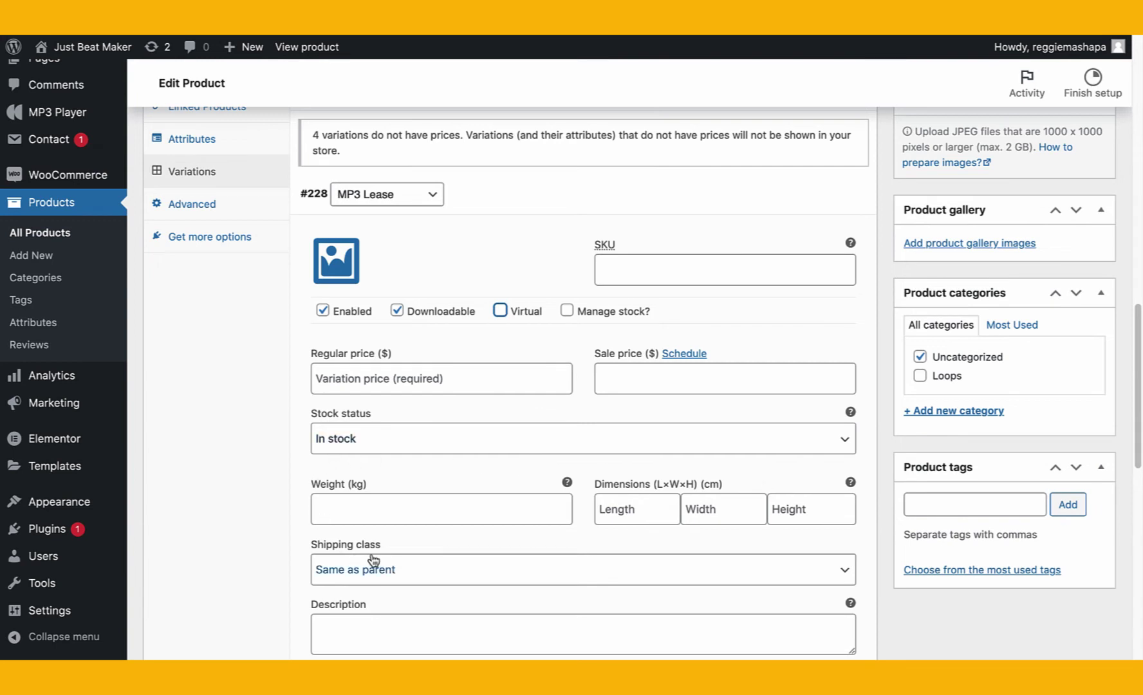
left_click(501, 313)
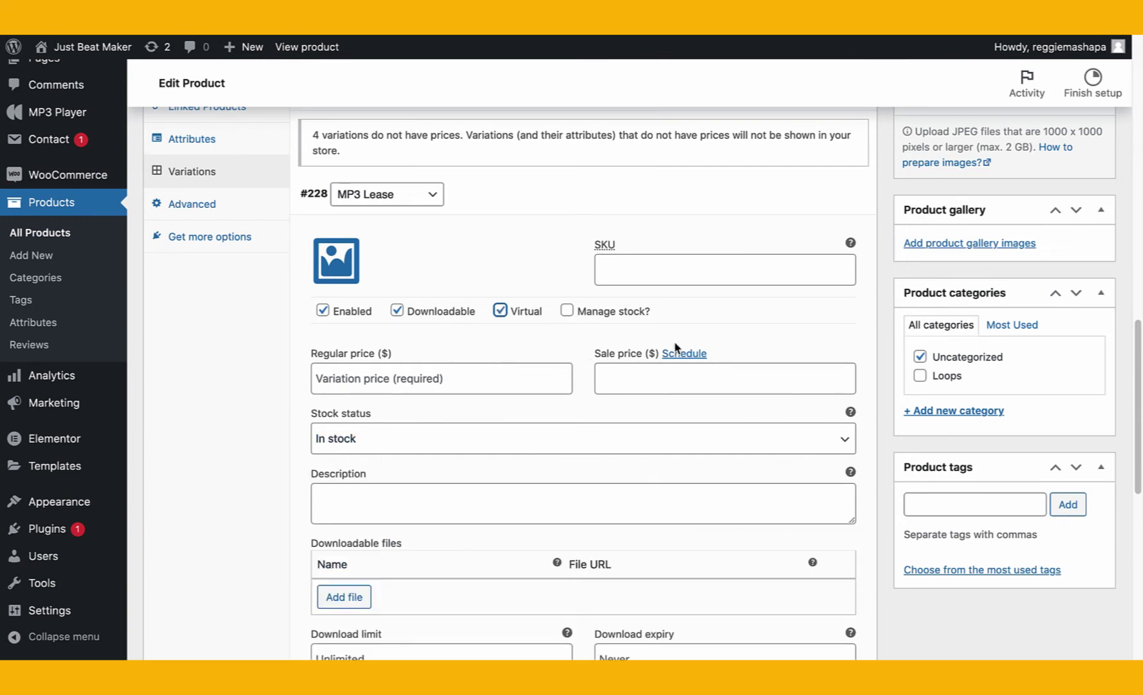
Set the MP3 Lease variation's regular price to $30 and its description to "MP3 Lease for Streaming"
left_click(429, 380)
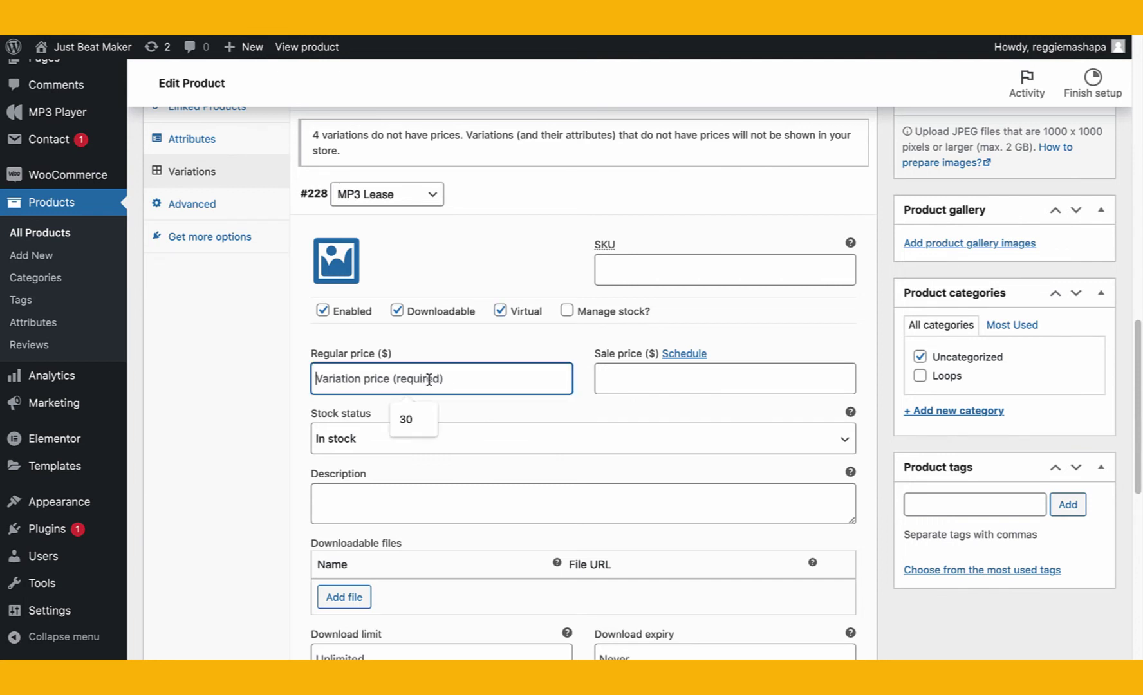
left_click(426, 419)
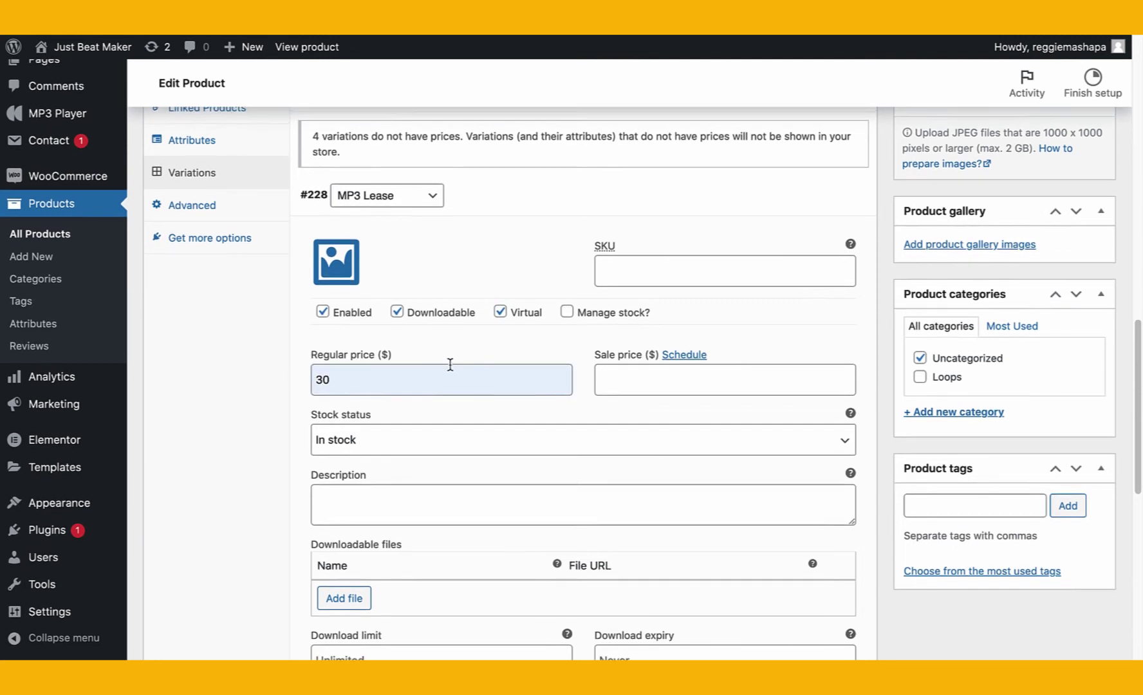
scroll(444, 399, "down", 2)
left_click(458, 363)
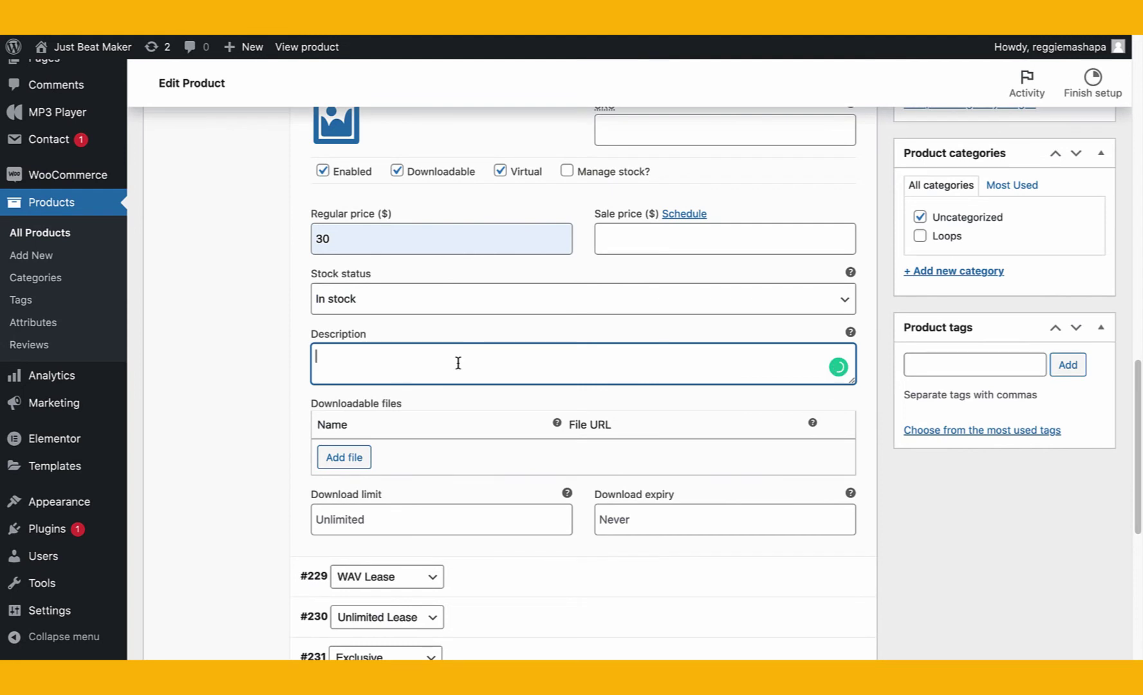
type("MP3 Lease for Streami")
type("ng")
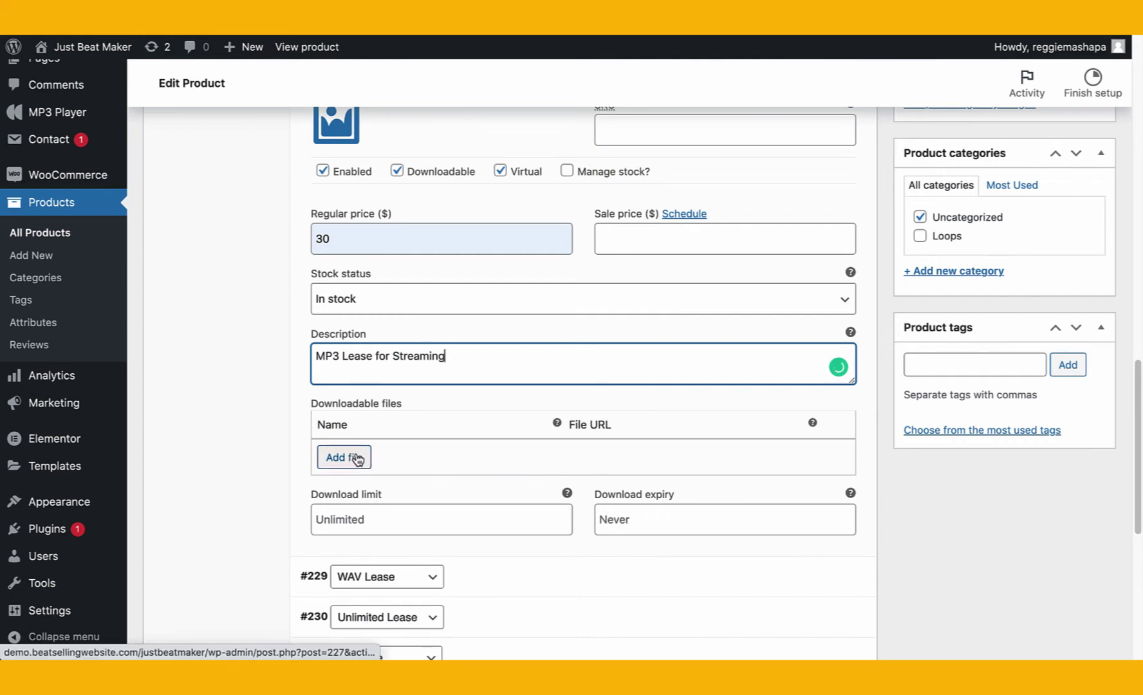
Add a downloadable file entry to the MP3 Lease variation and upload "We Go.mp3" from the MP3 - WAV folder for it
scroll(458, 452, "down", 2)
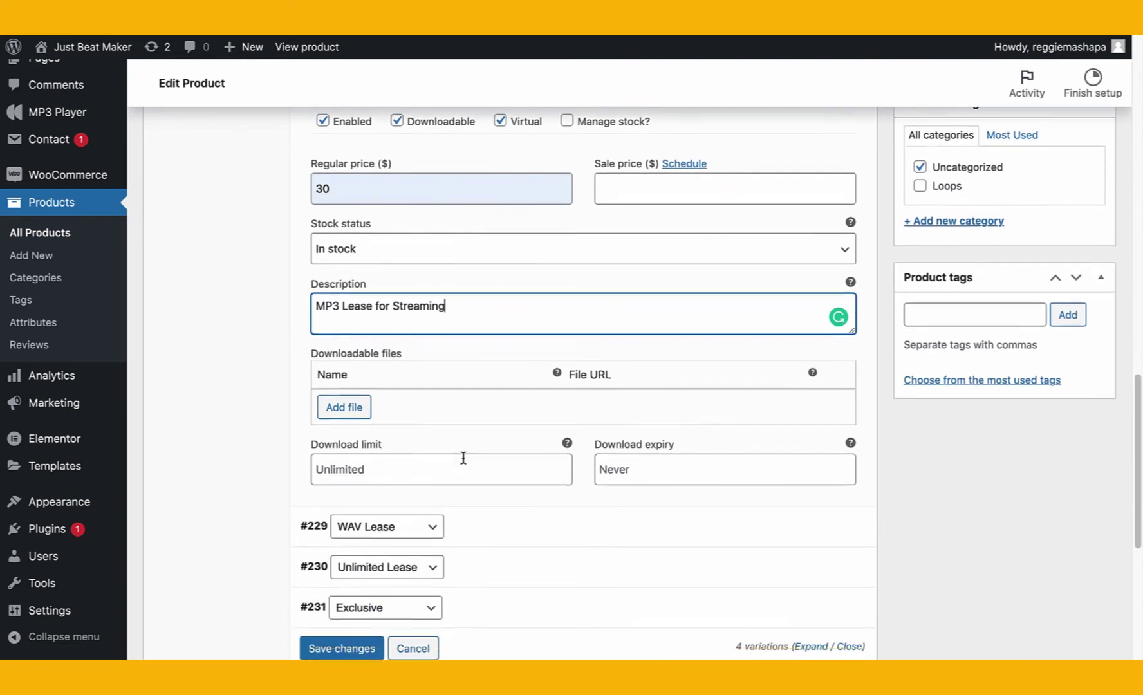
scroll(463, 458, "up", 6)
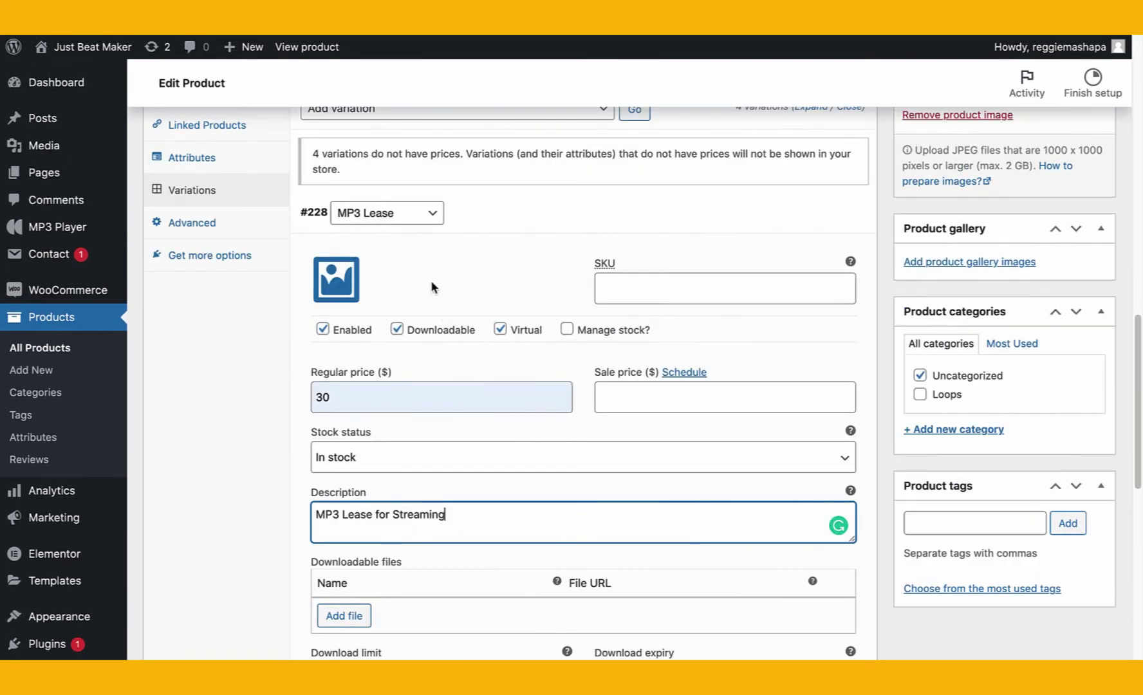
scroll(399, 322, "down", 3)
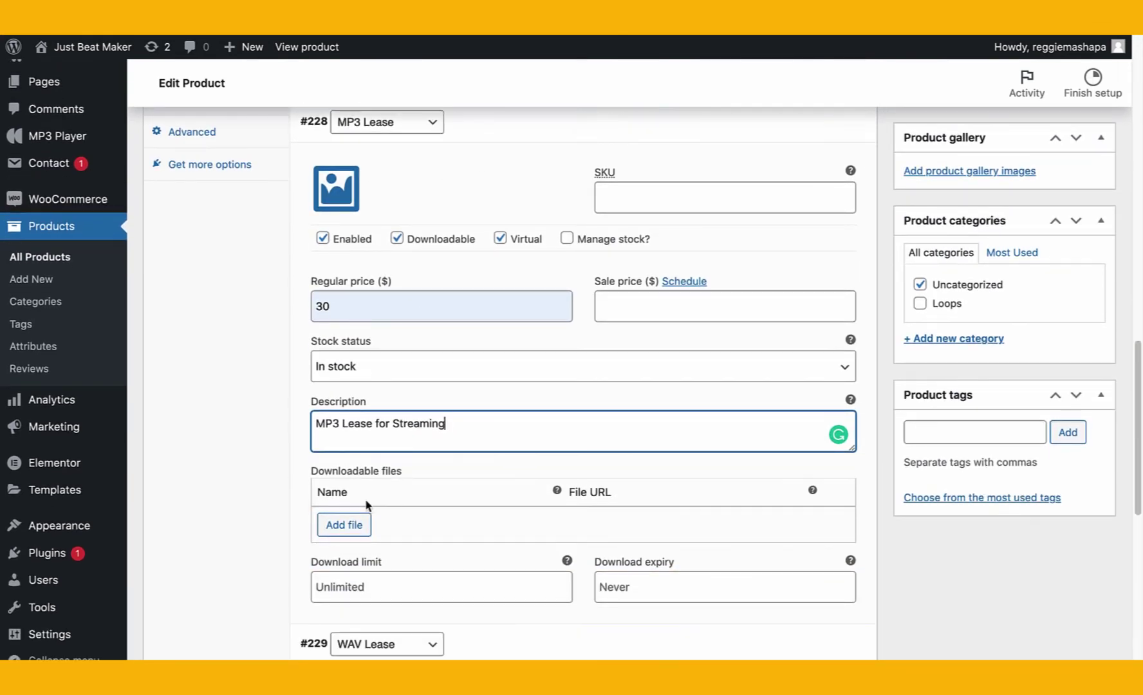
left_click(345, 528)
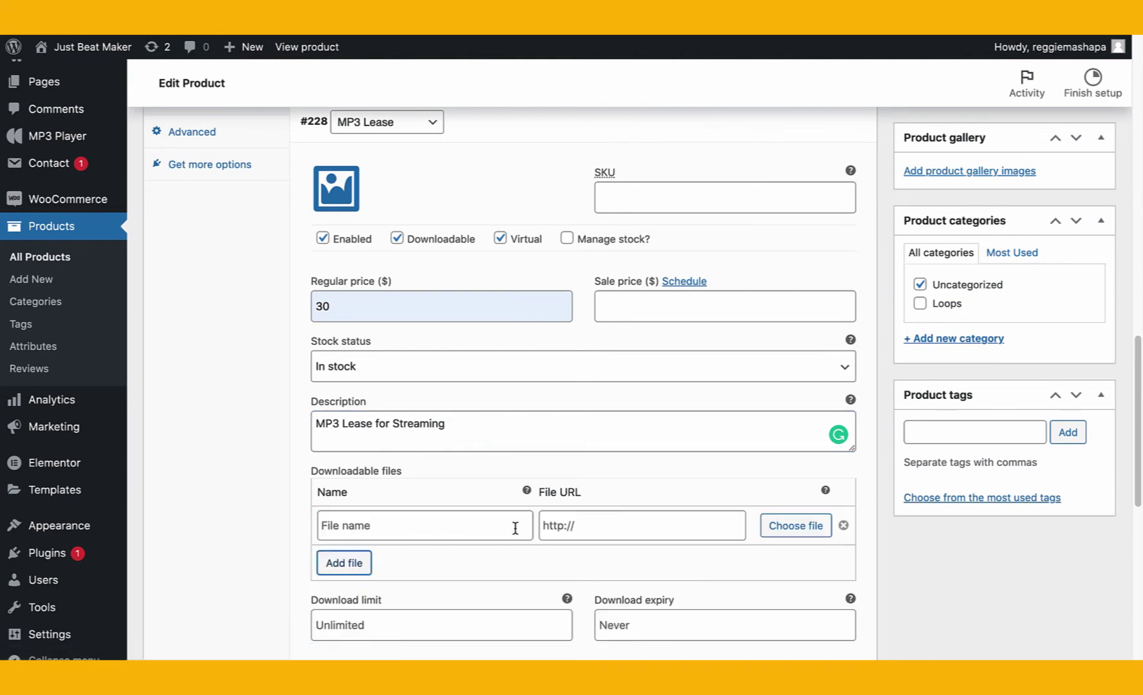
left_click(795, 527)
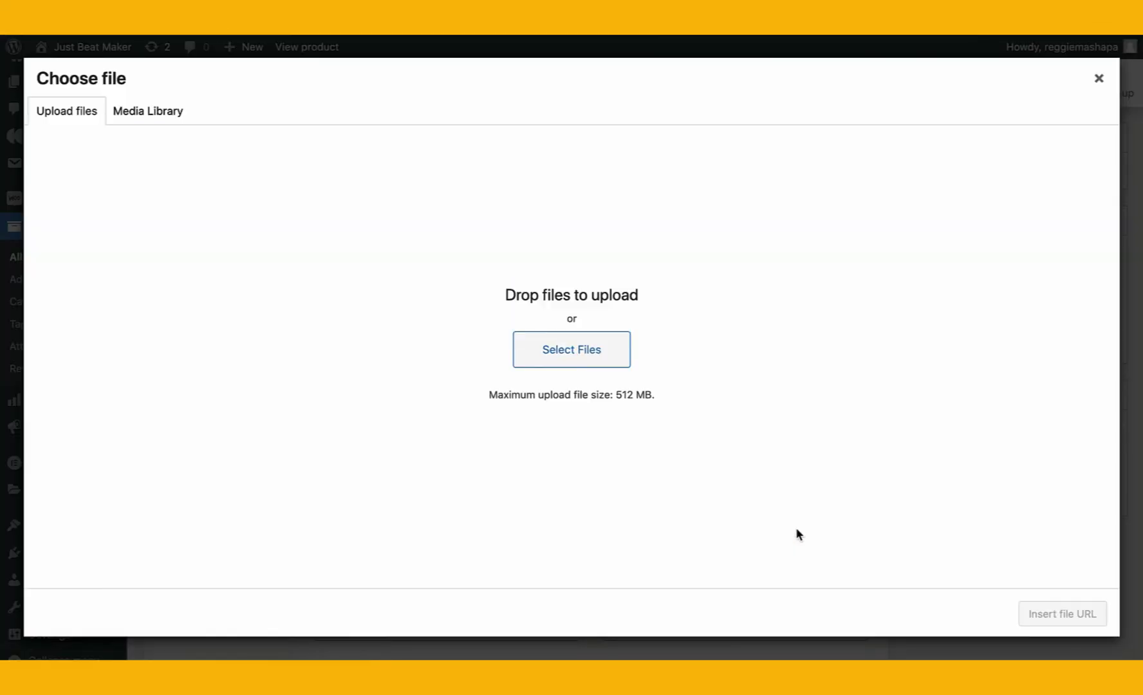
left_click(604, 364)
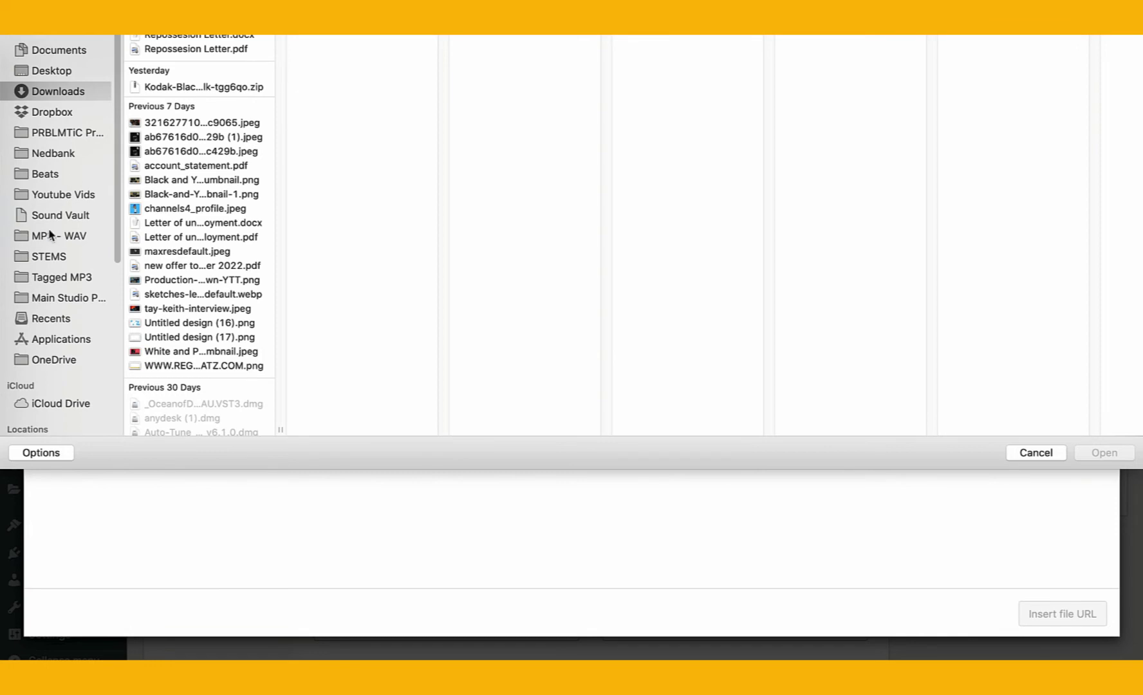
left_click(66, 241)
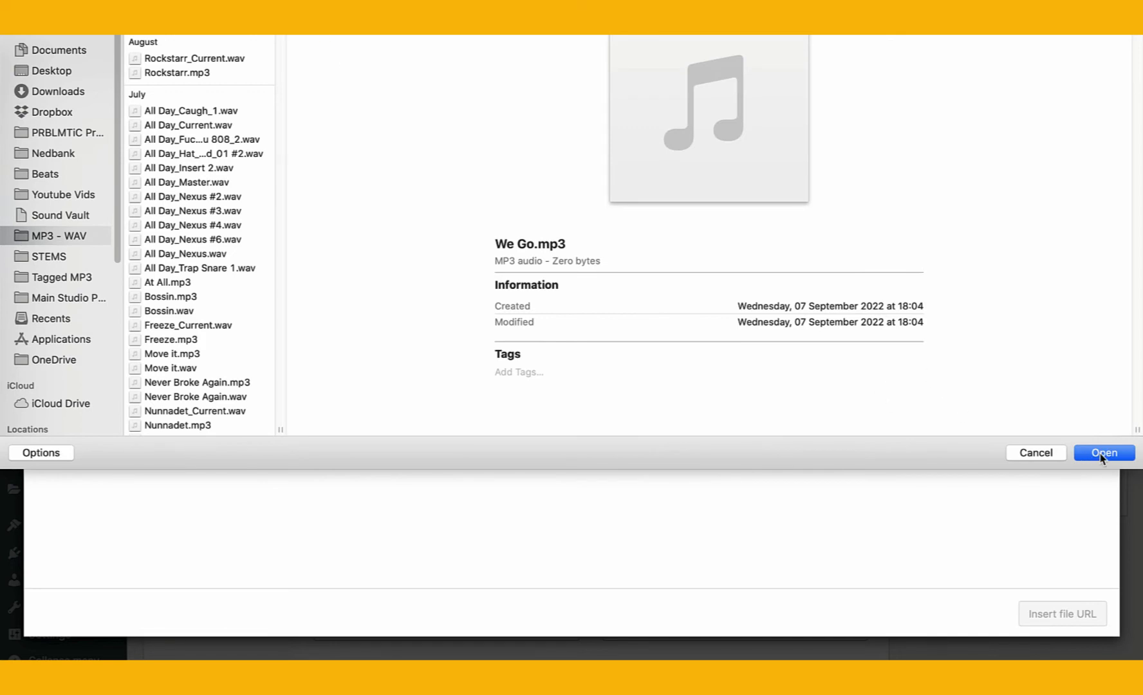
left_click(1101, 453)
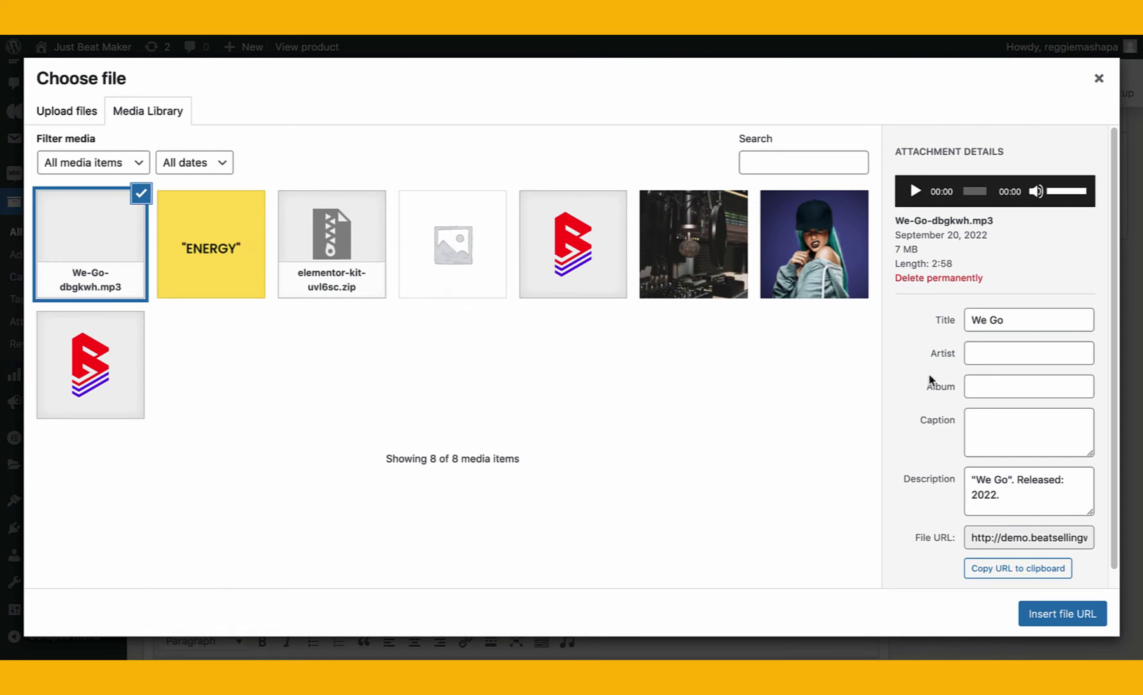
Enter "YG Type Beat" in the uploaded audio's title and insert its file URL into the MP3 Lease variation
left_click(1020, 321)
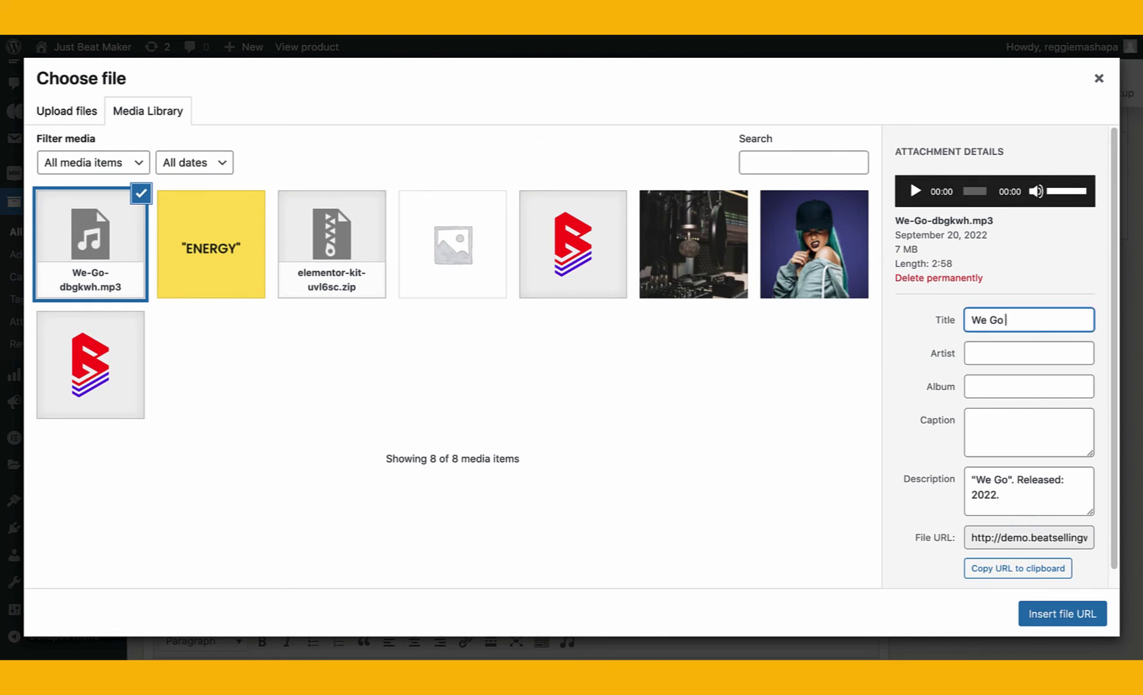
type("|")
left_click(1012, 502)
left_click(1020, 329)
type("YG Type Beat")
left_click(1061, 616)
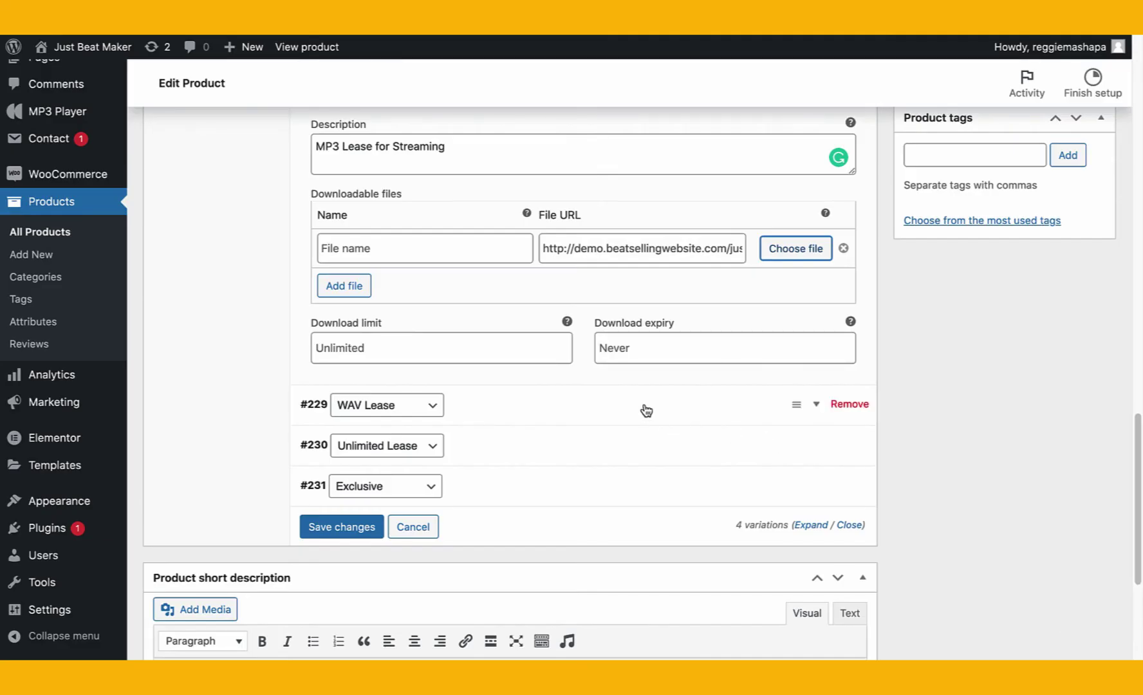
Name the MP3 Lease variation's downloadable file "MP3"
scroll(519, 265, "down", 1)
scroll(495, 264, "up", 2)
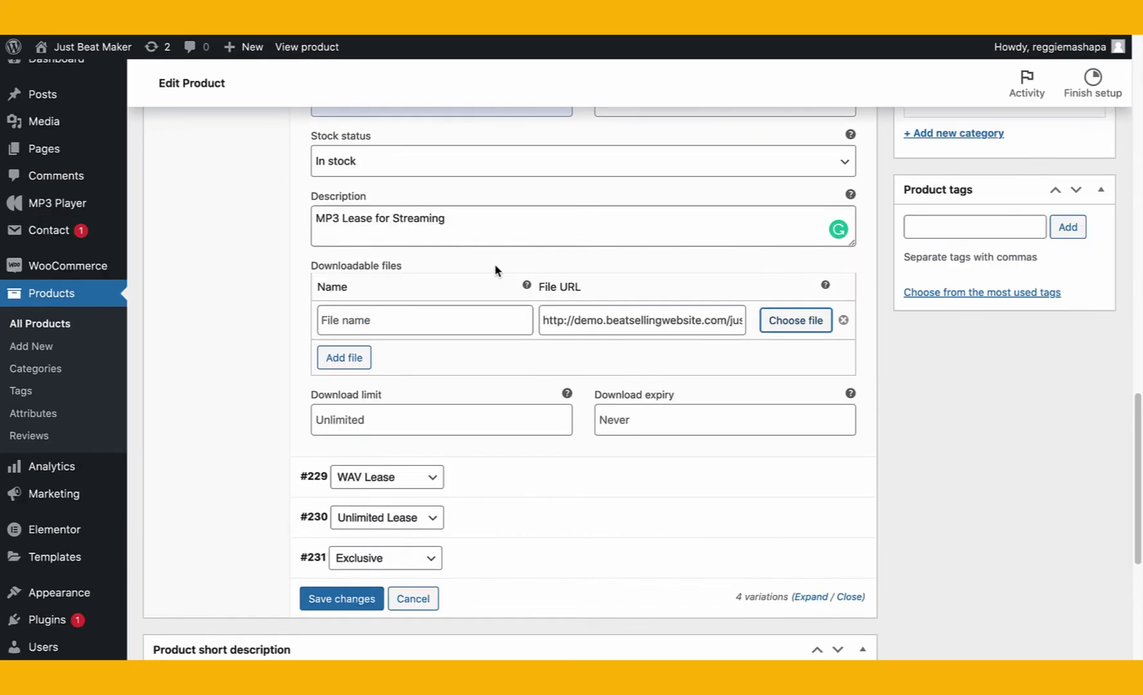
left_click(434, 327)
type("MP3")
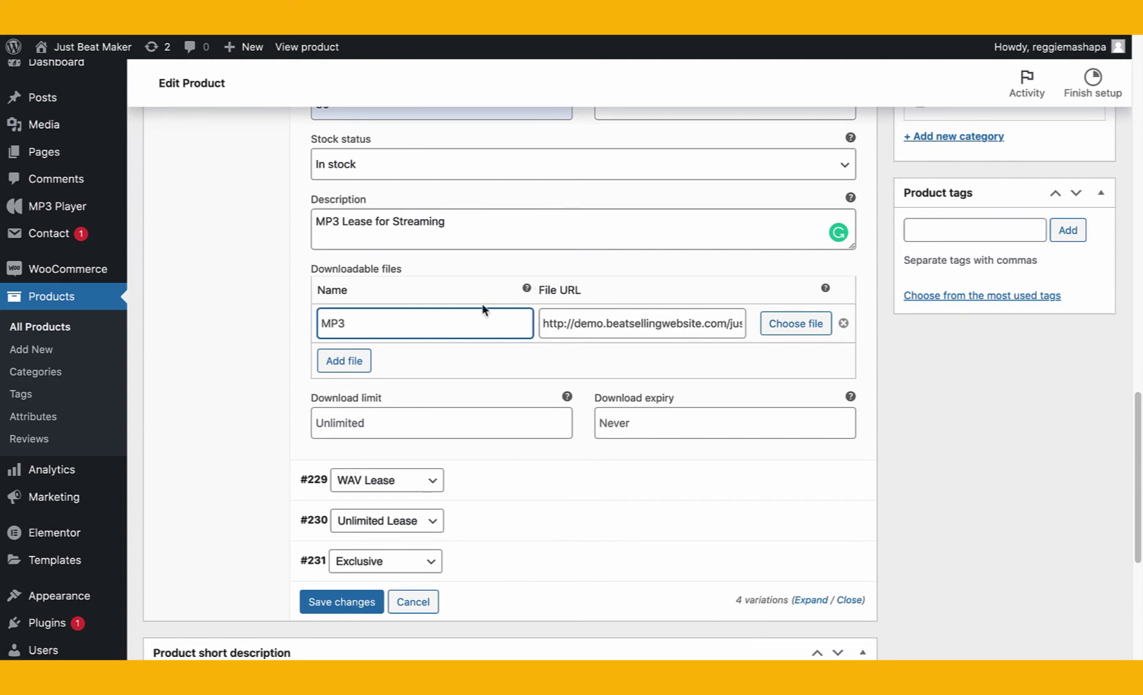
Review the MP3 Lease variation's download limit and download expiry settings
scroll(529, 316, "up", 1)
scroll(449, 388, "down", 1)
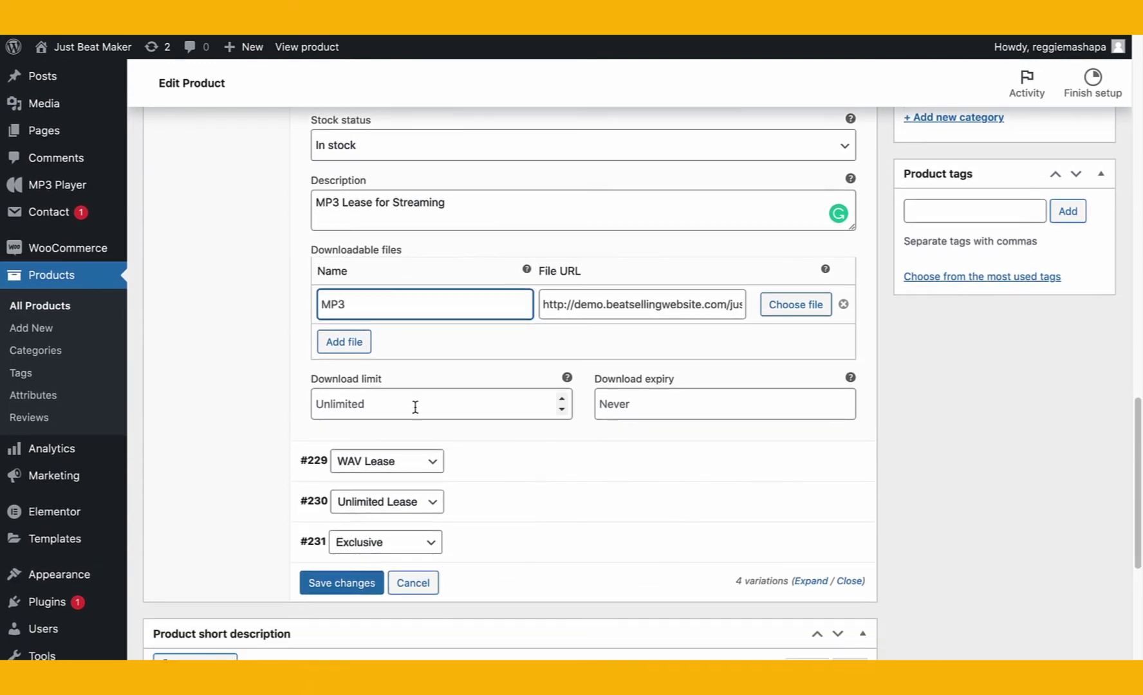
left_click(415, 407)
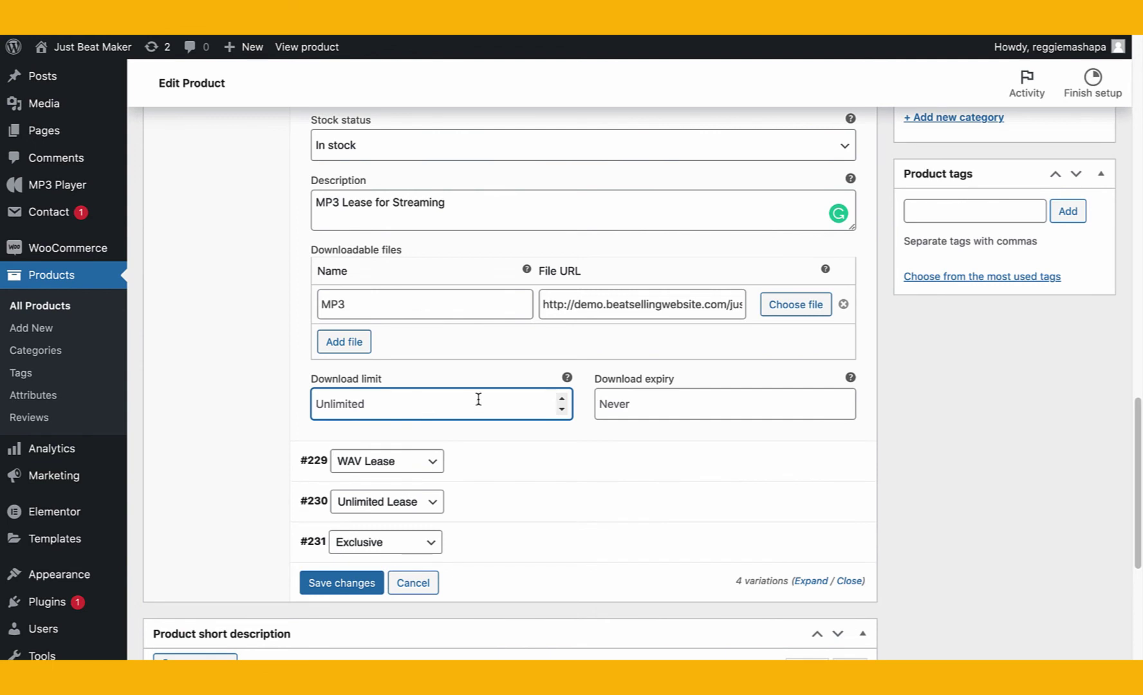
left_click(637, 399)
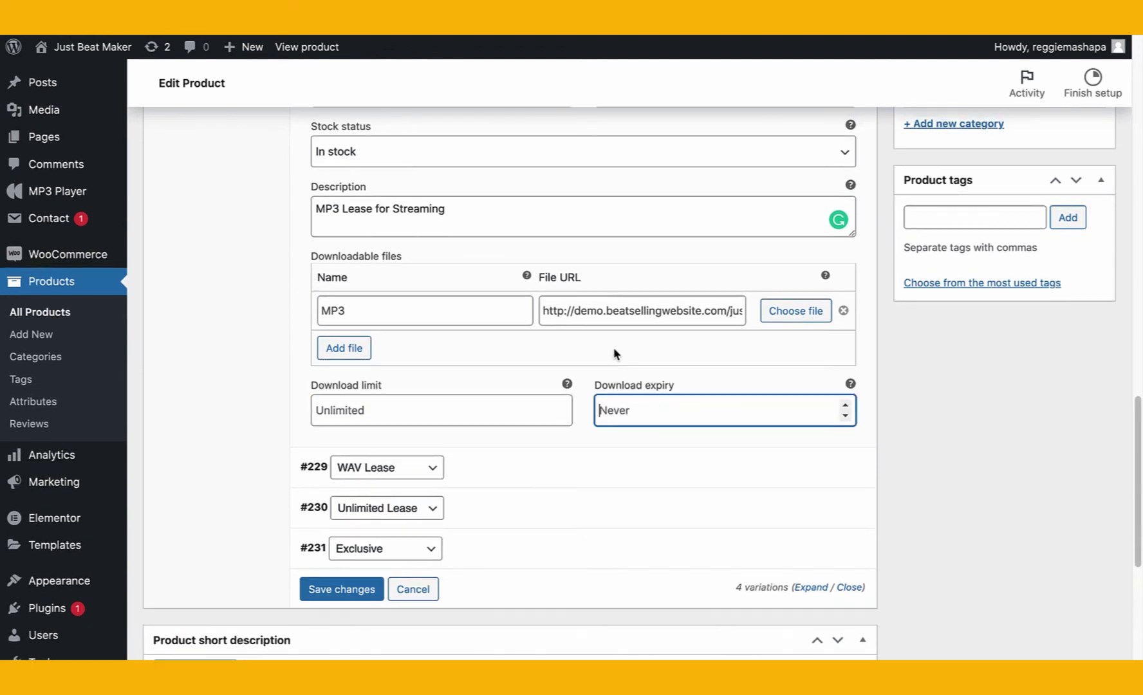
scroll(617, 354, "down", 1)
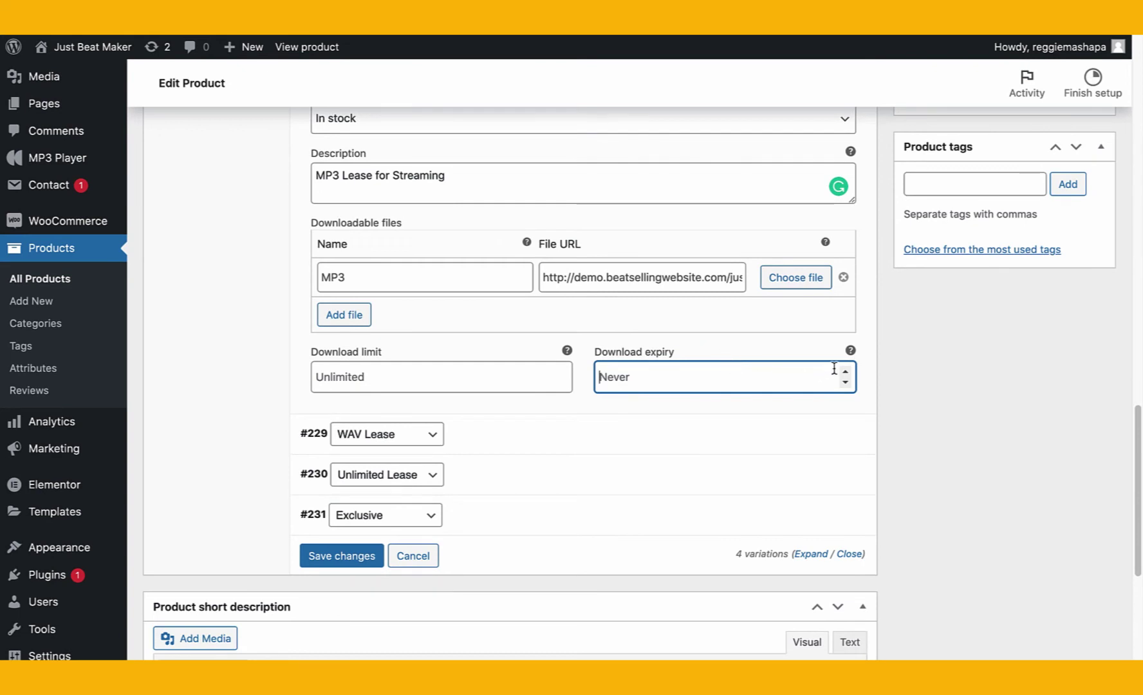
scroll(564, 289, "down", 2)
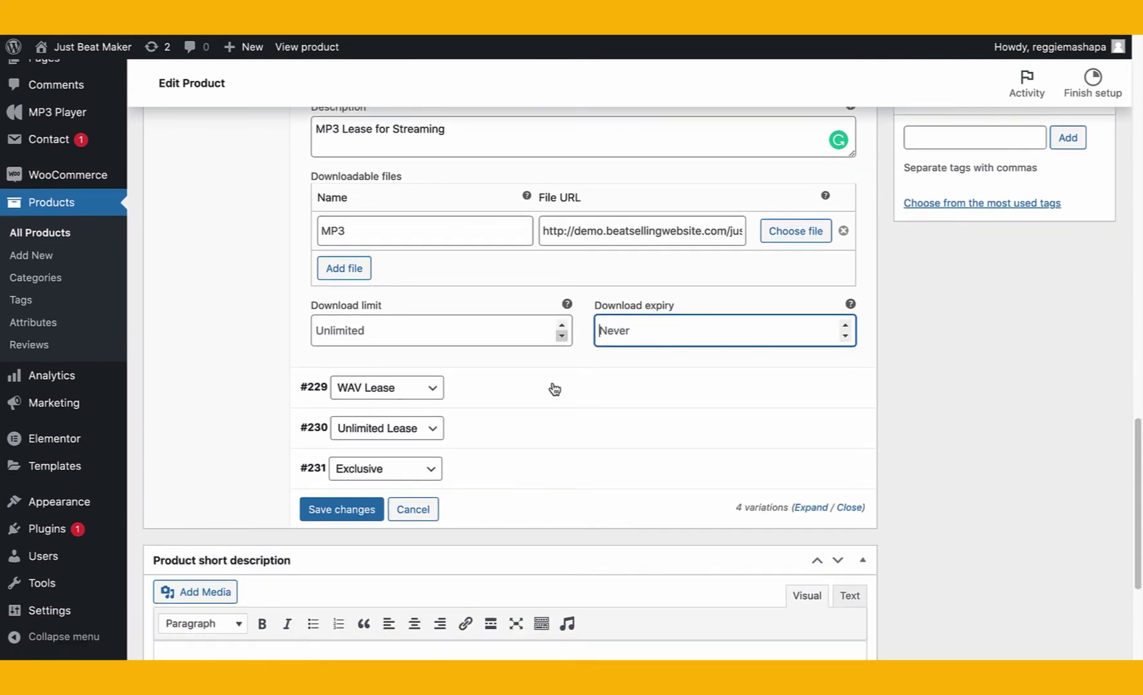
Make the WAV Lease variation downloadable and virtual, with a regular price of $50 and the description "WAV Lease"
left_click(543, 394)
scroll(542, 395, "down", 5)
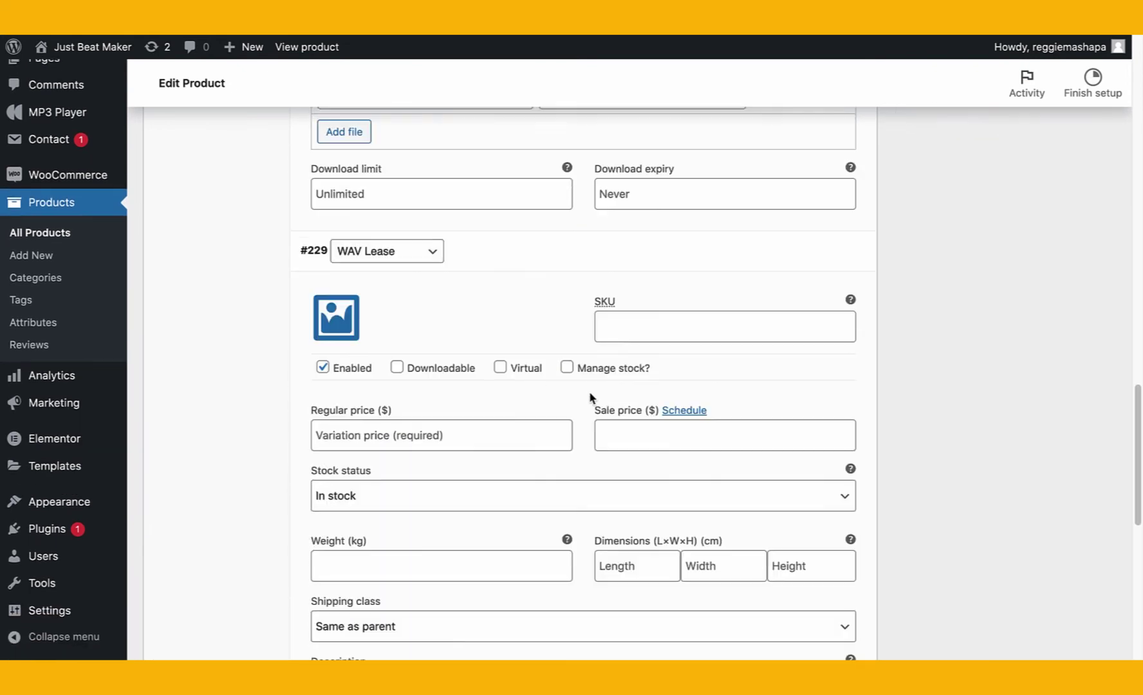
left_click(400, 368)
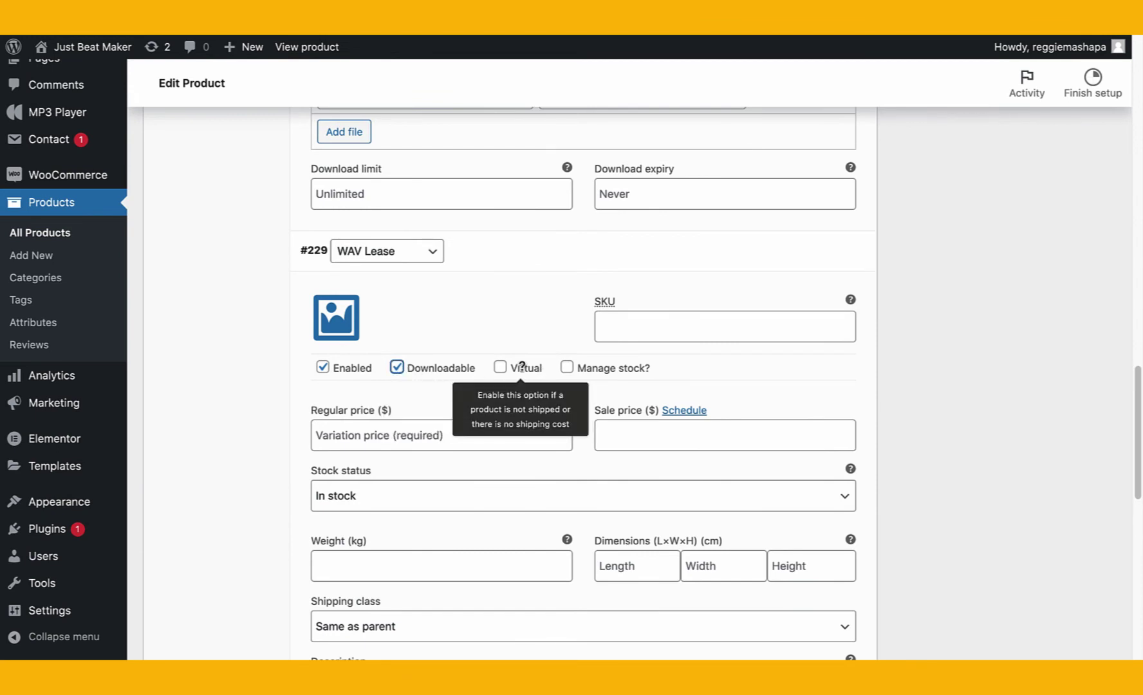
left_click(500, 367)
scroll(403, 410, "down", 1)
left_click(403, 410)
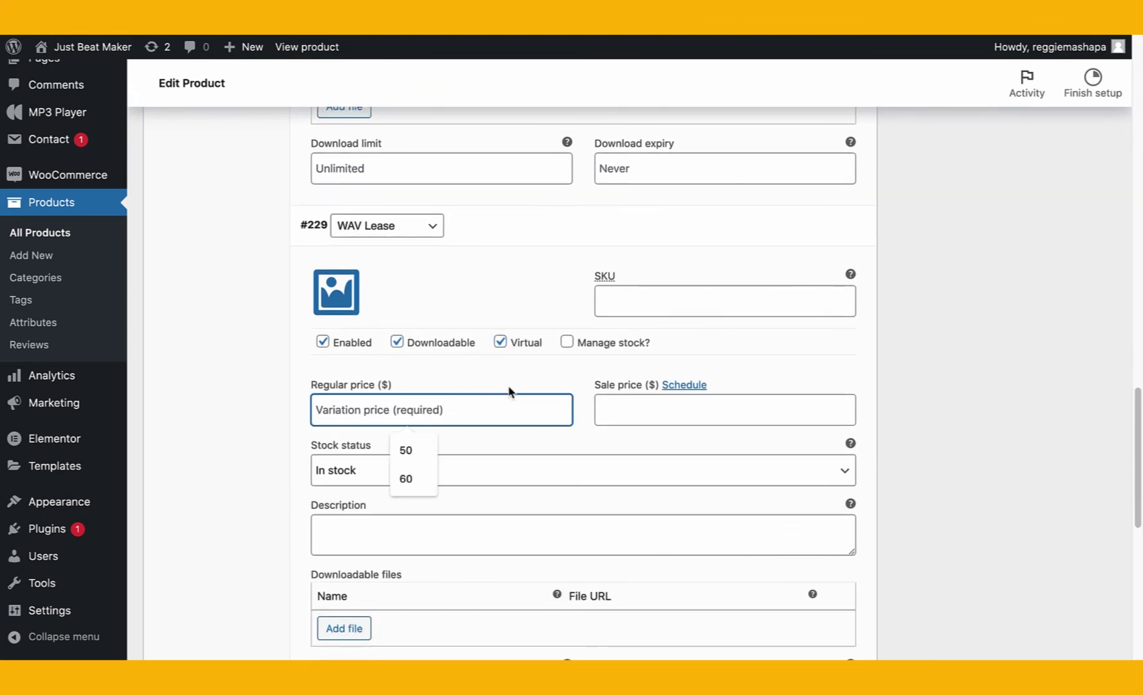
left_click(405, 449)
scroll(390, 474, "down", 4)
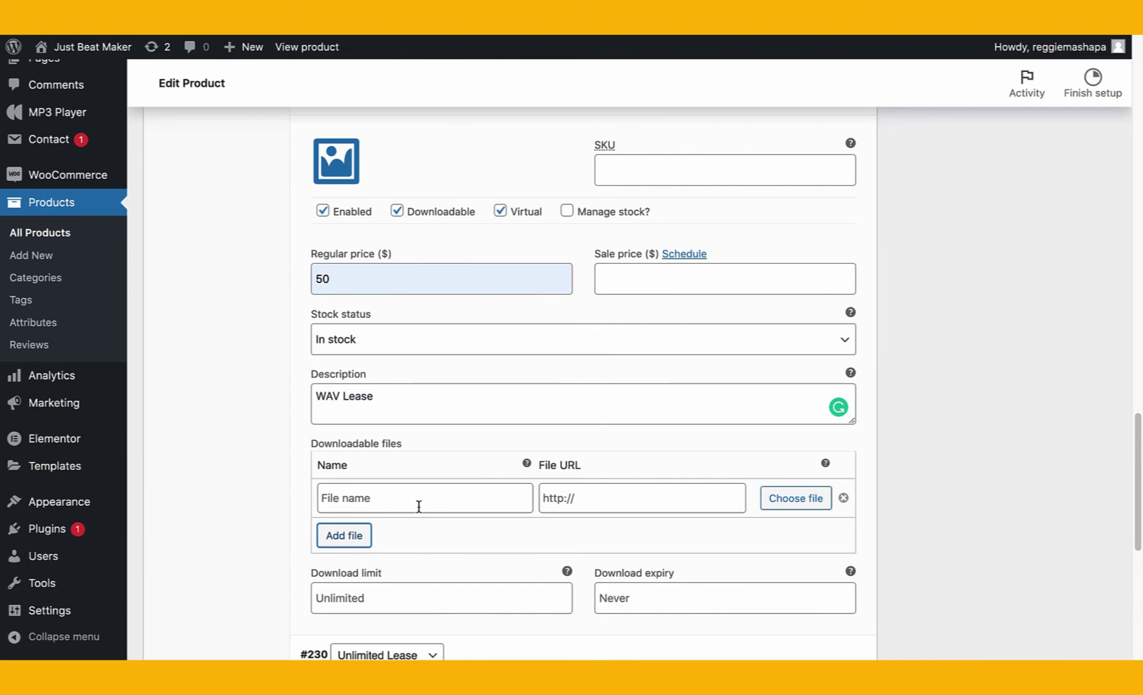
Give the WAV Lease variation two downloadable file entries named "MP3" and "WAV"
left_click(359, 536)
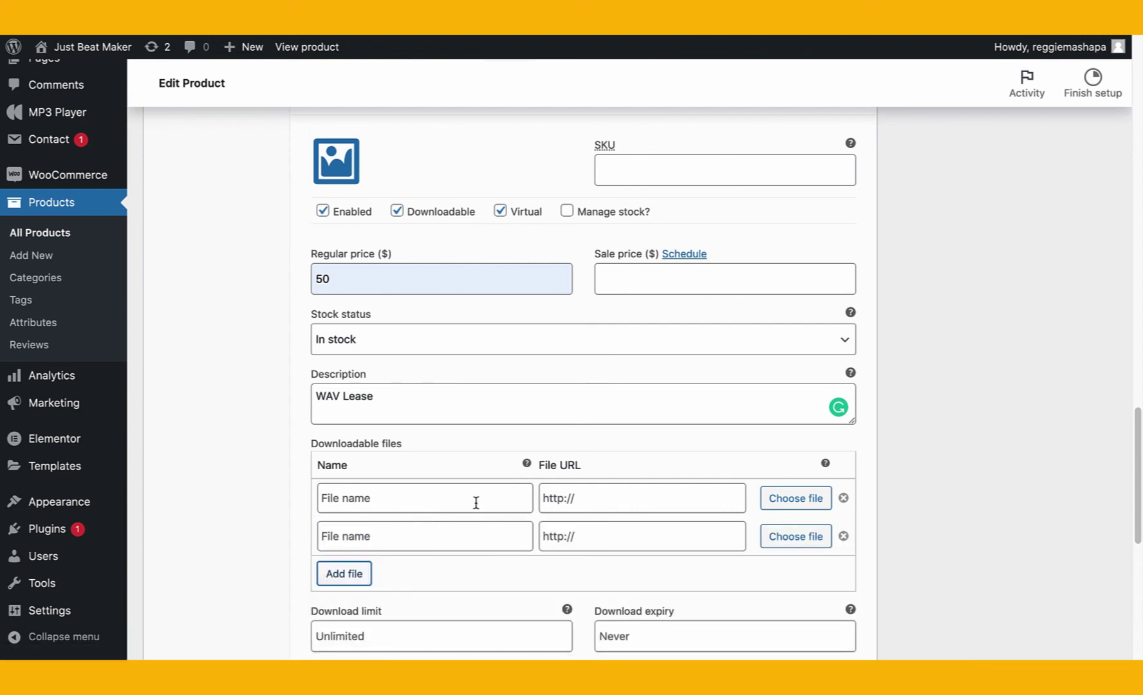
left_click(475, 498)
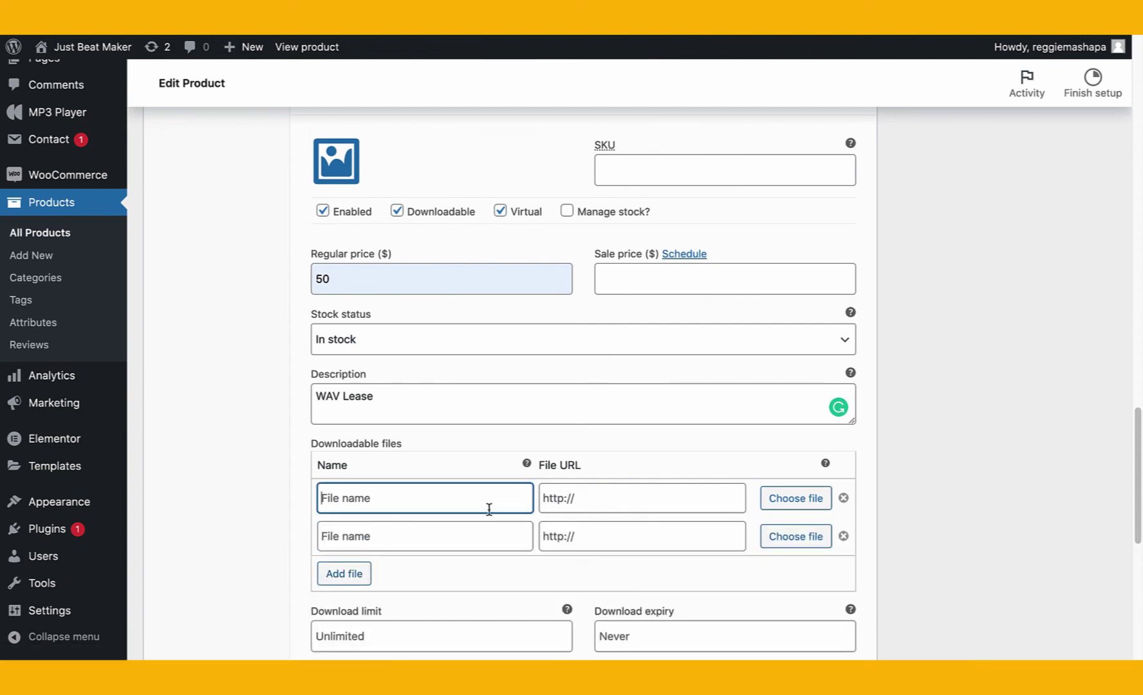
type("MP3")
left_click(426, 535)
type("WAV")
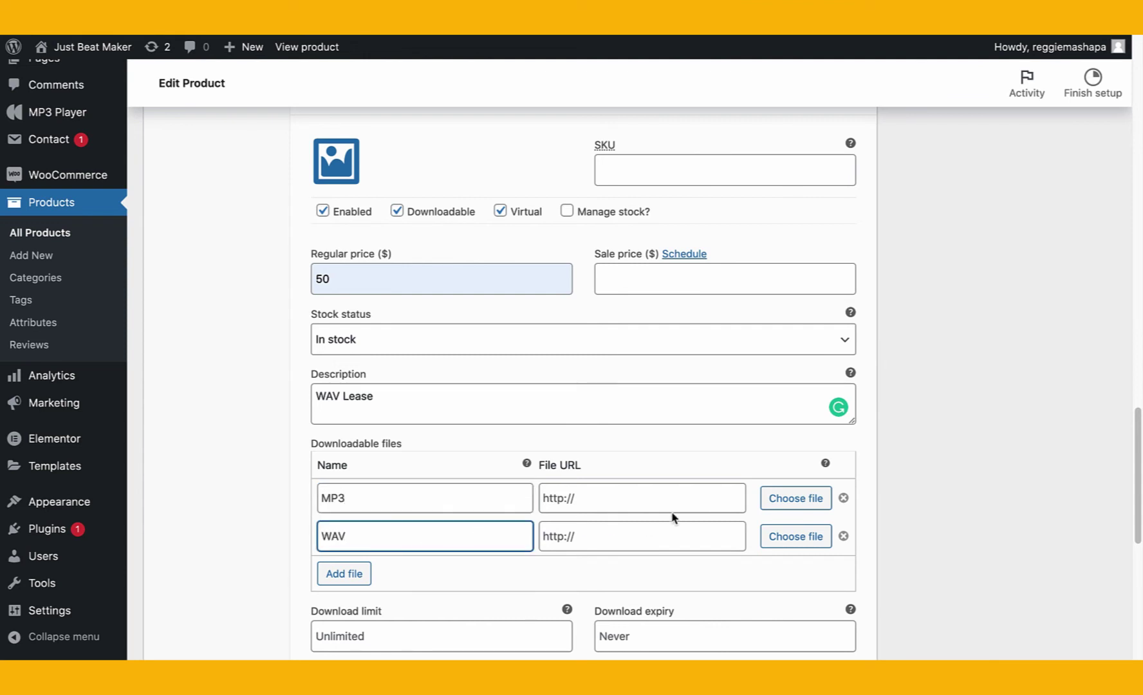
Insert the URL of We-Go-dbgkwh.mp3 from the media library into the WAV Lease variation's MP3 and WAV file entries
left_click(810, 499)
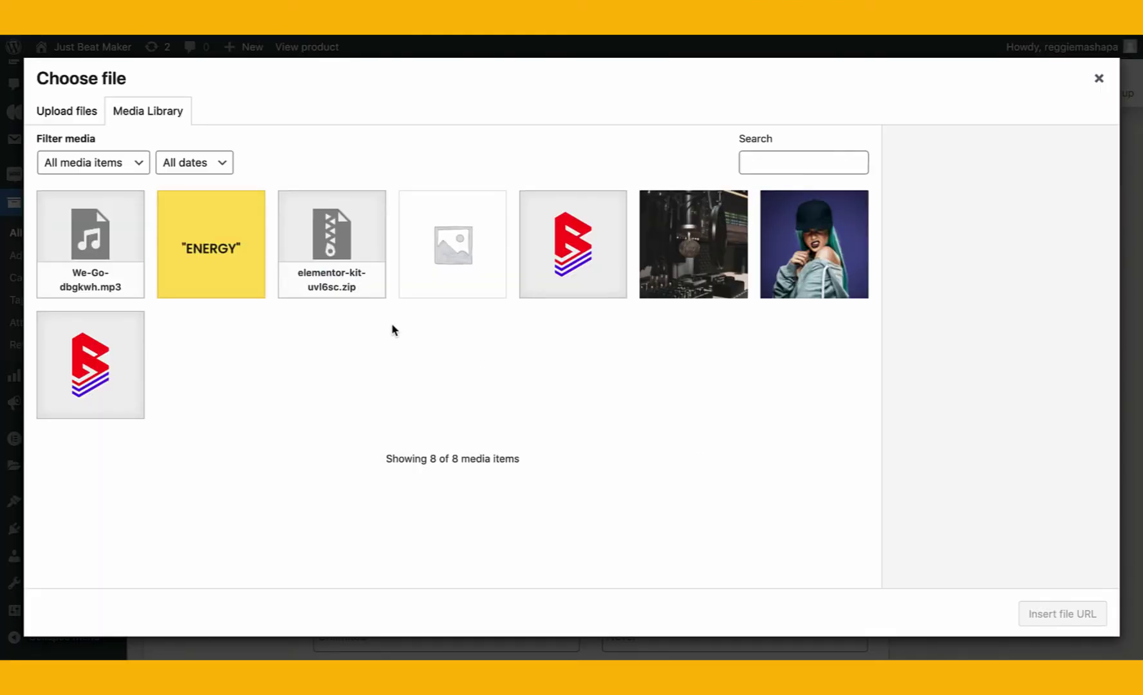
left_click(104, 264)
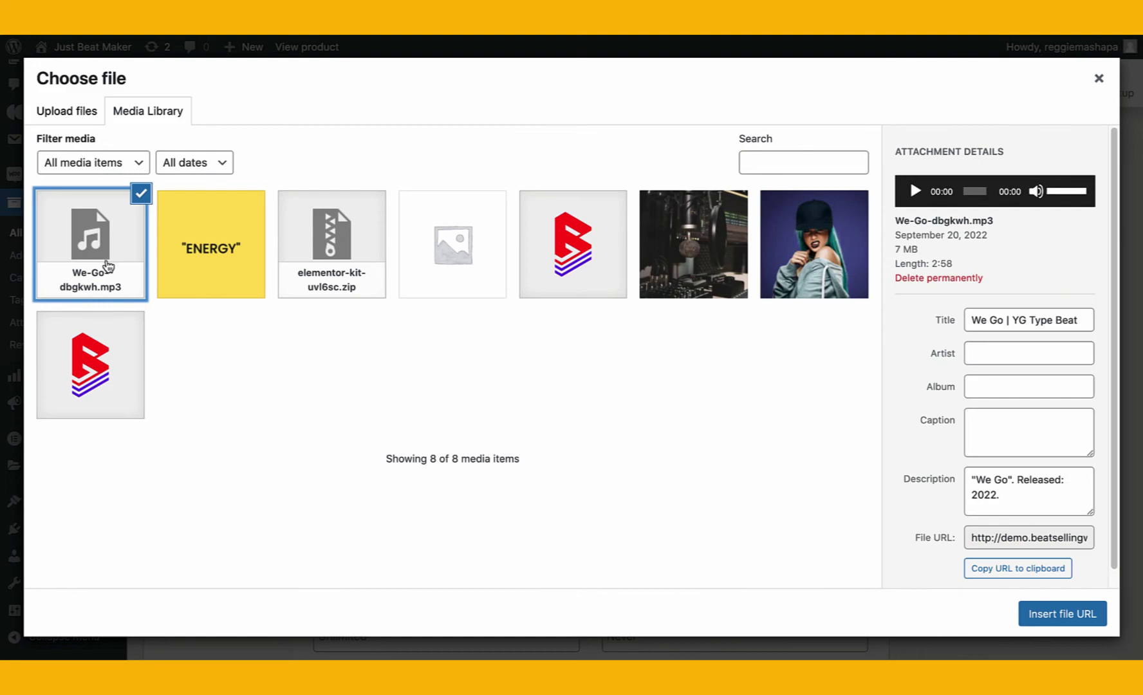
left_click(1043, 614)
left_click(815, 547)
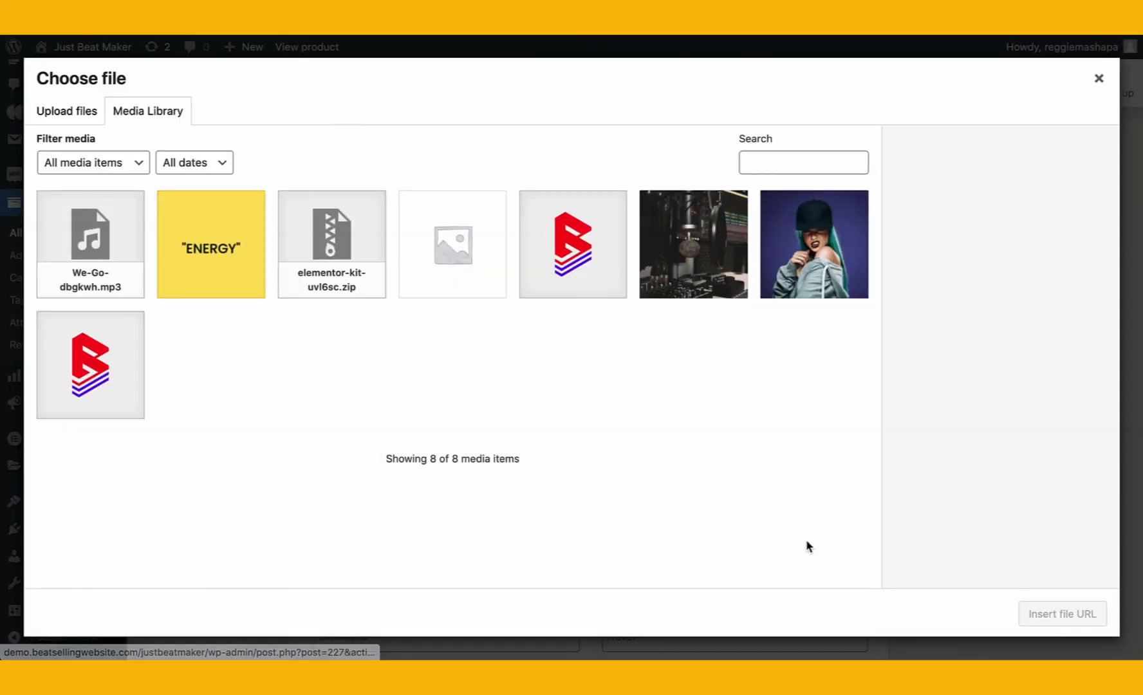
left_click(103, 256)
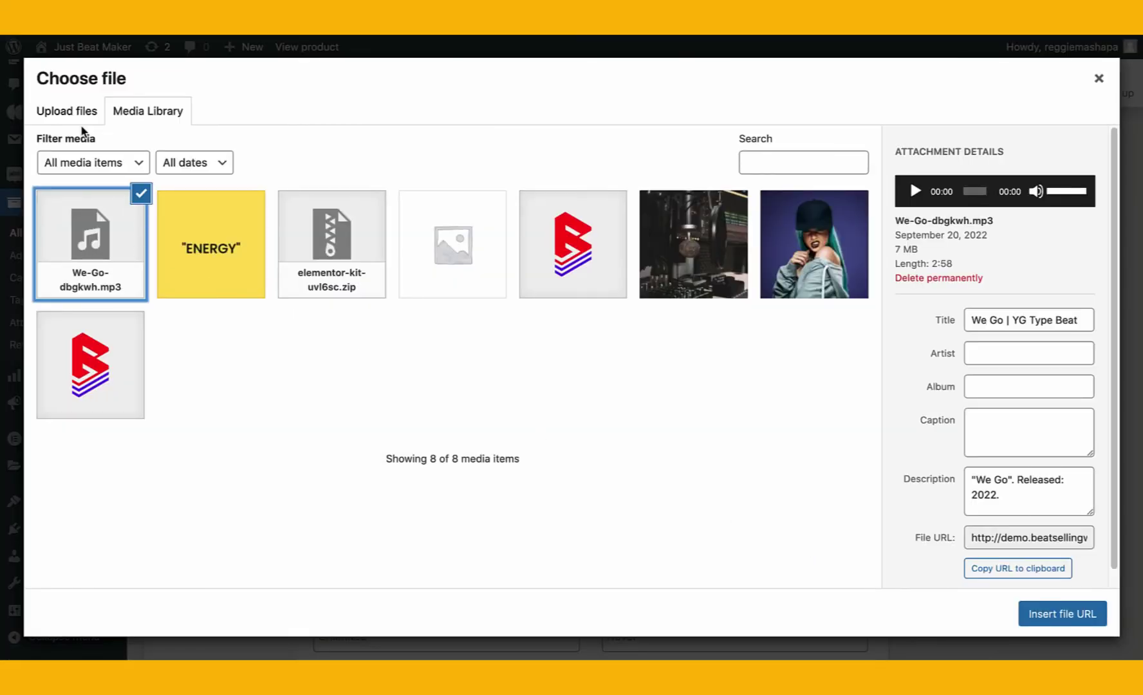
left_click(1069, 614)
Make the Unlimited Lease variation downloadable and virtual, with a regular price of $100 and the description "Unlimited Everything"
scroll(669, 505, "down", 6)
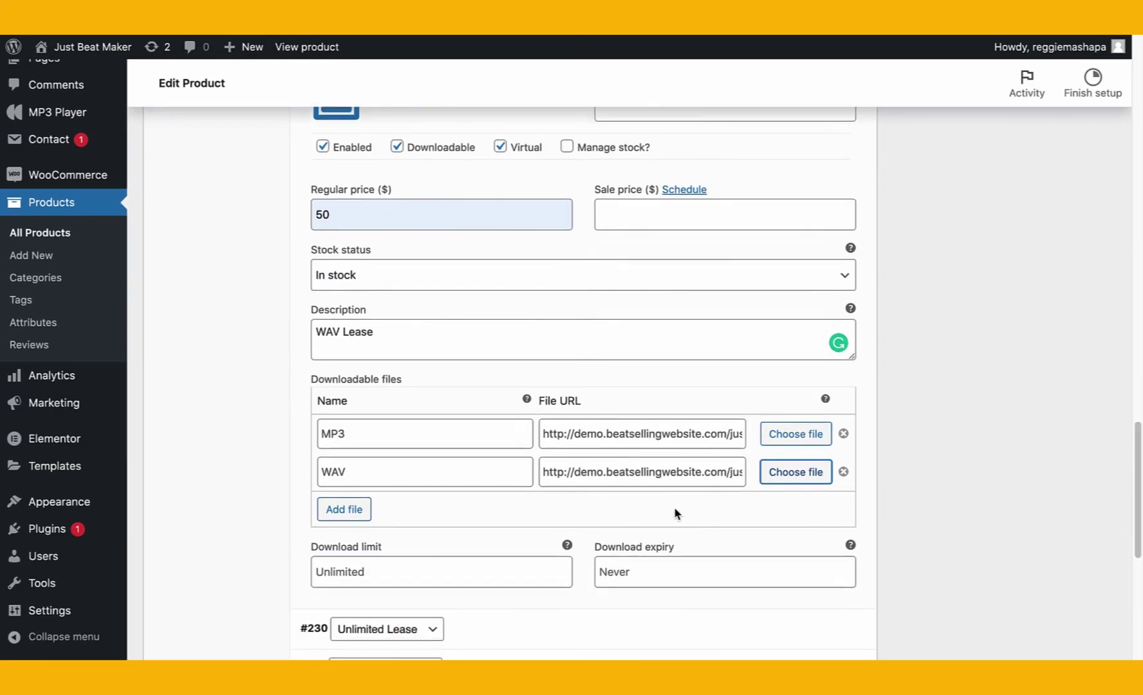
left_click(508, 285)
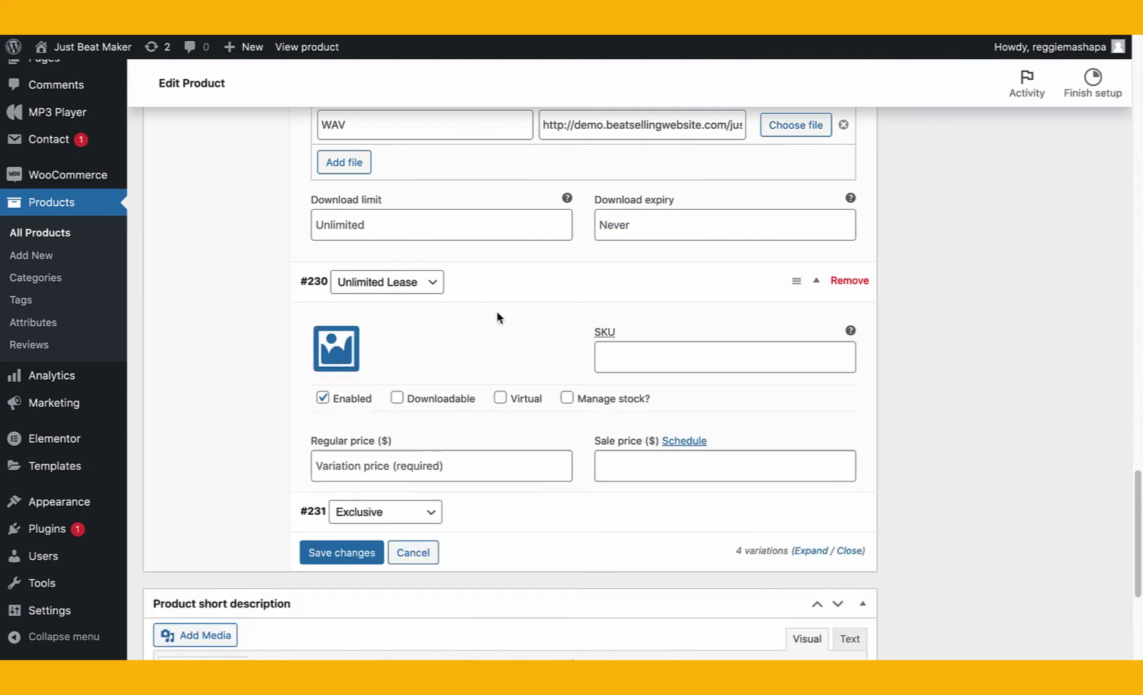
left_click(396, 398)
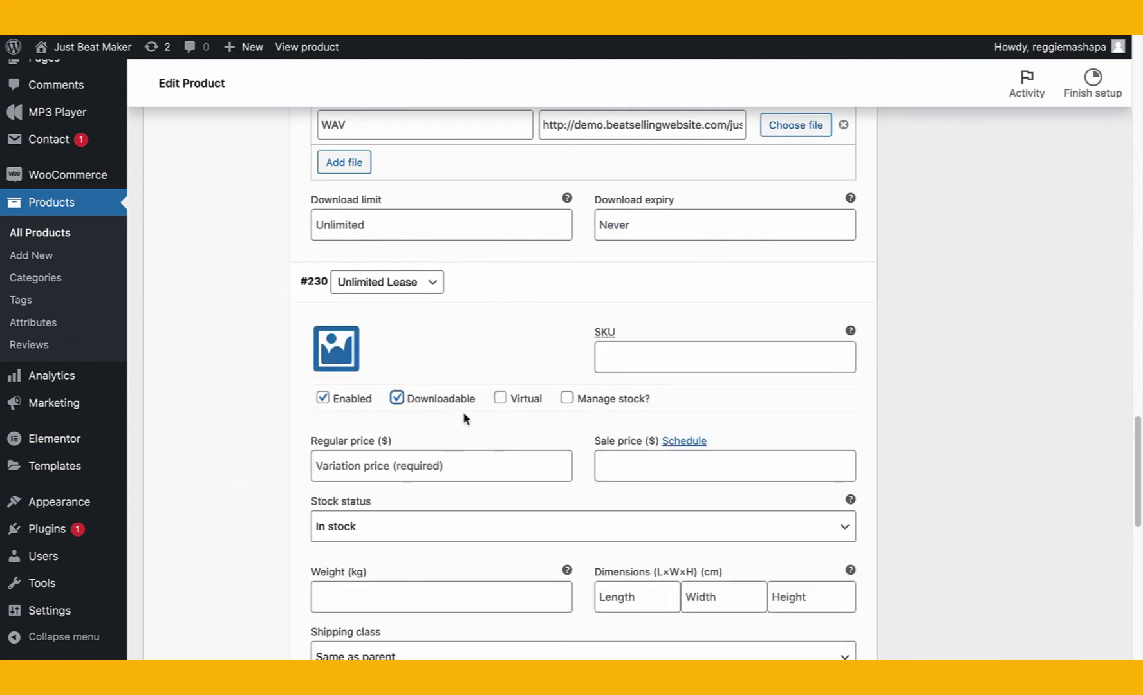
left_click(509, 397)
left_click(465, 463)
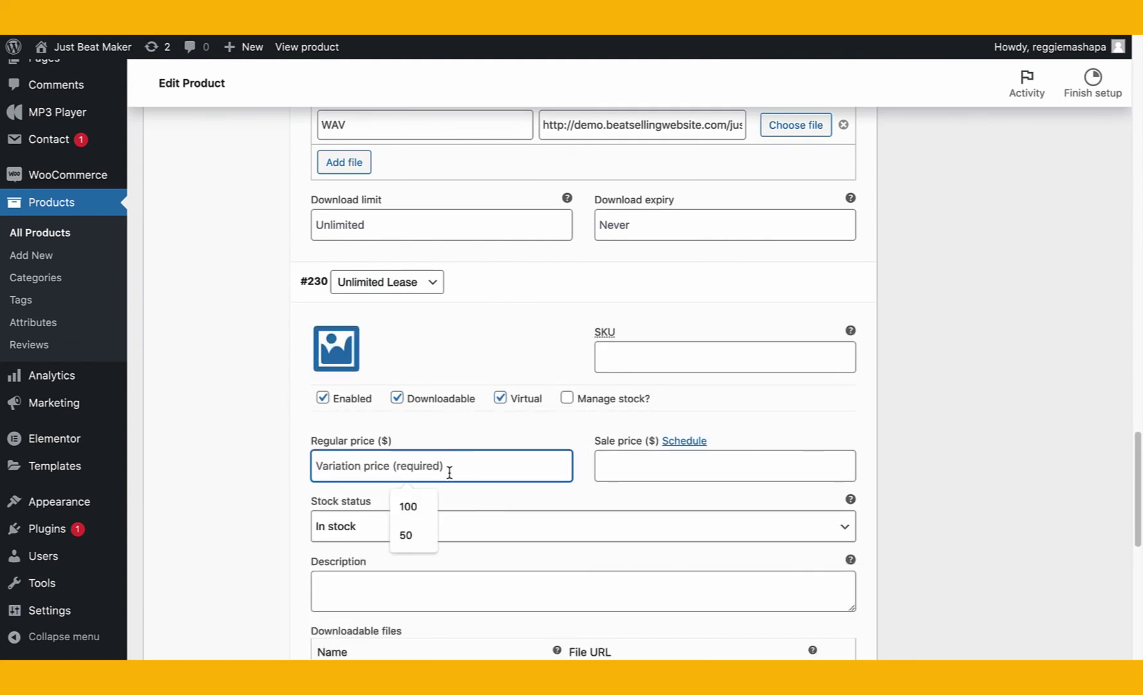
left_click(433, 500)
scroll(436, 496, "down", 3)
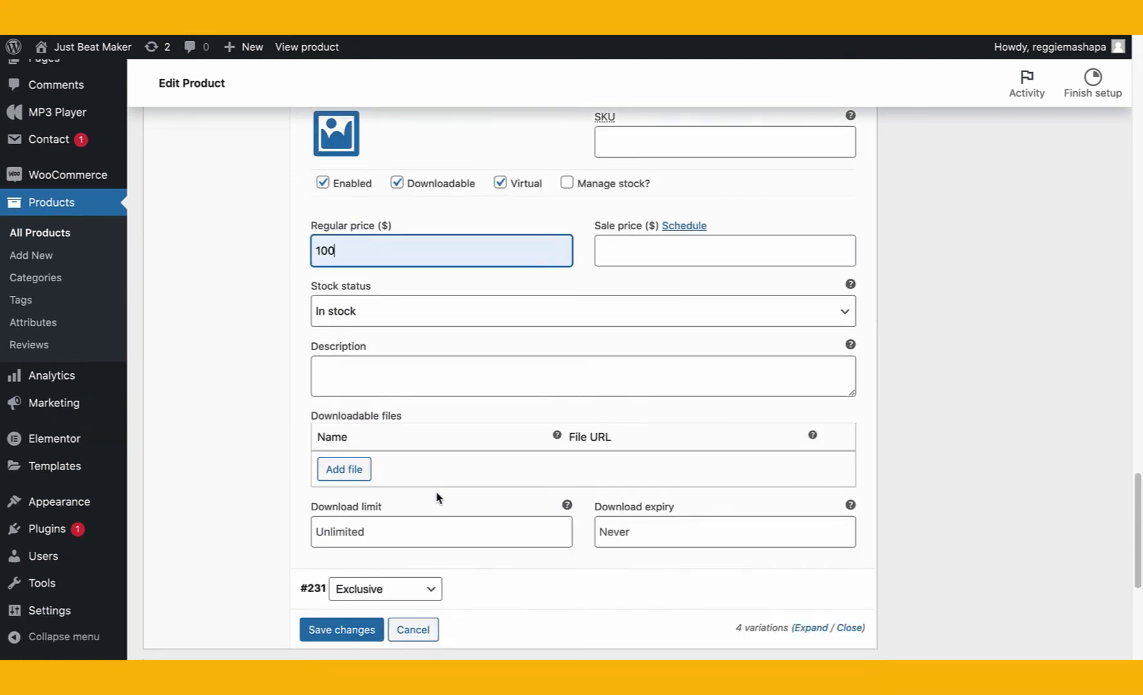
left_click(426, 355)
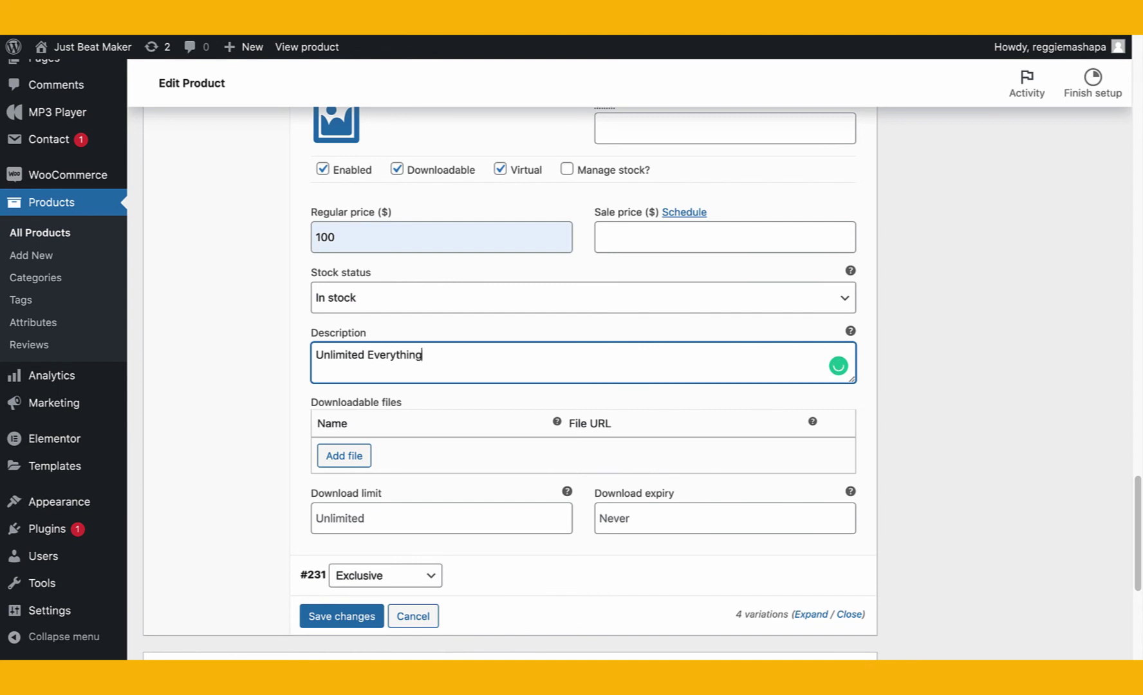
Add three downloadable file entries to the Unlimited Lease variation, named "MP3", "WAV" and "STEMS"
left_click(357, 458)
left_click(361, 493)
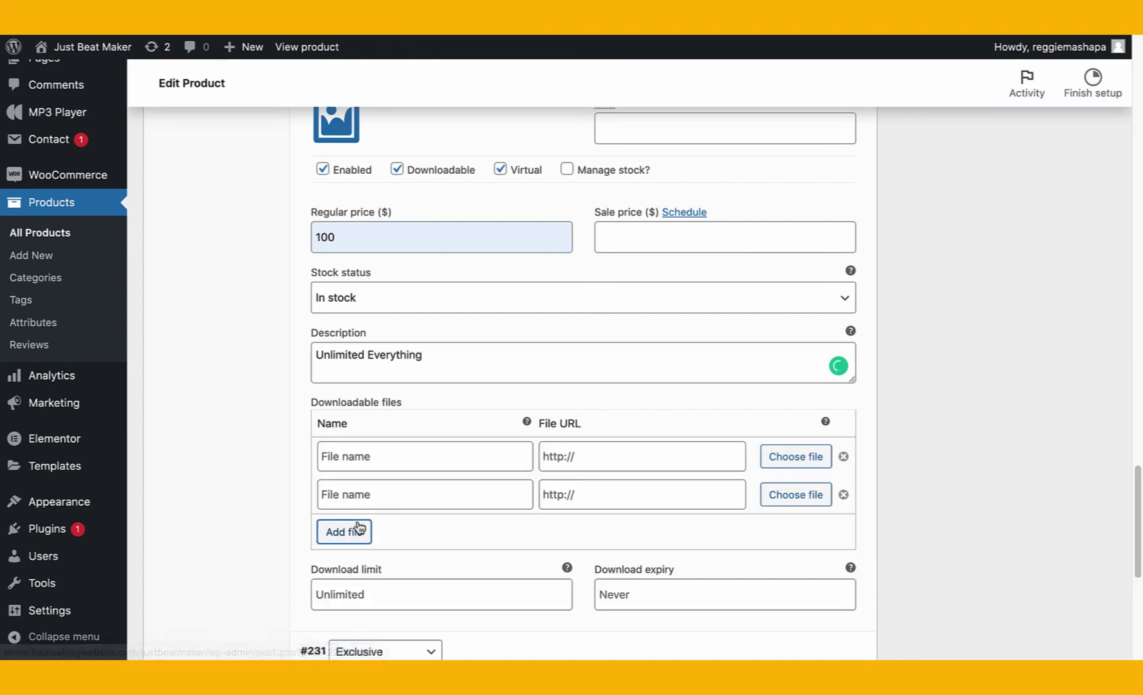
left_click(350, 529)
left_click(361, 458)
type("MP3")
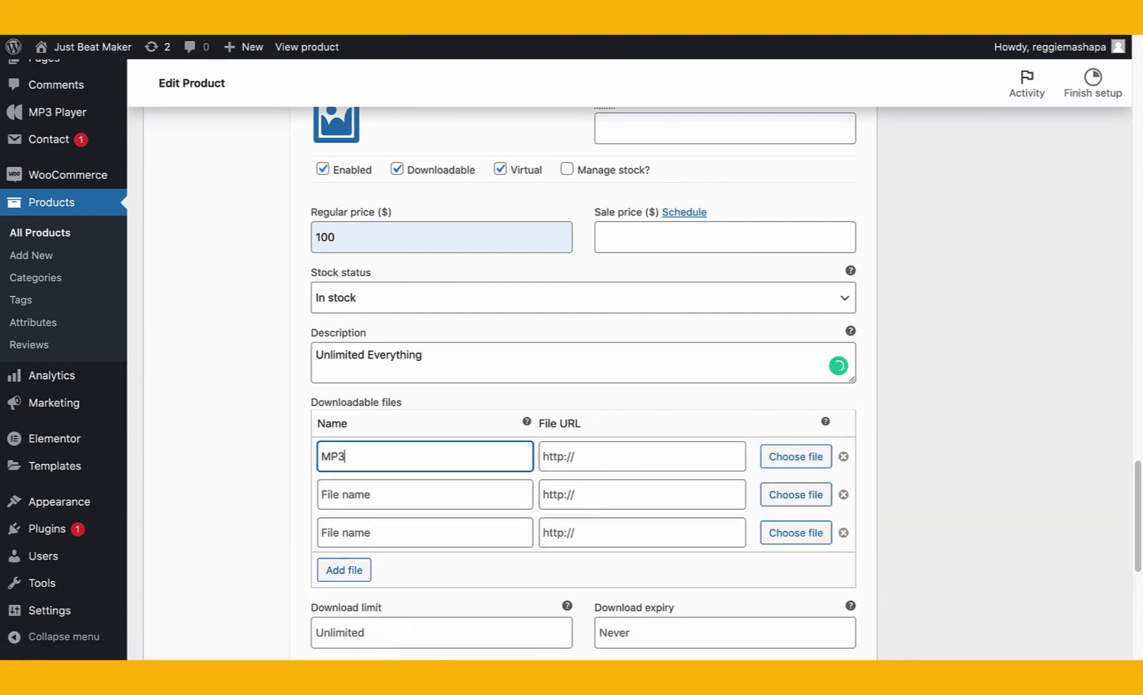
key("Tab")
left_click(394, 500)
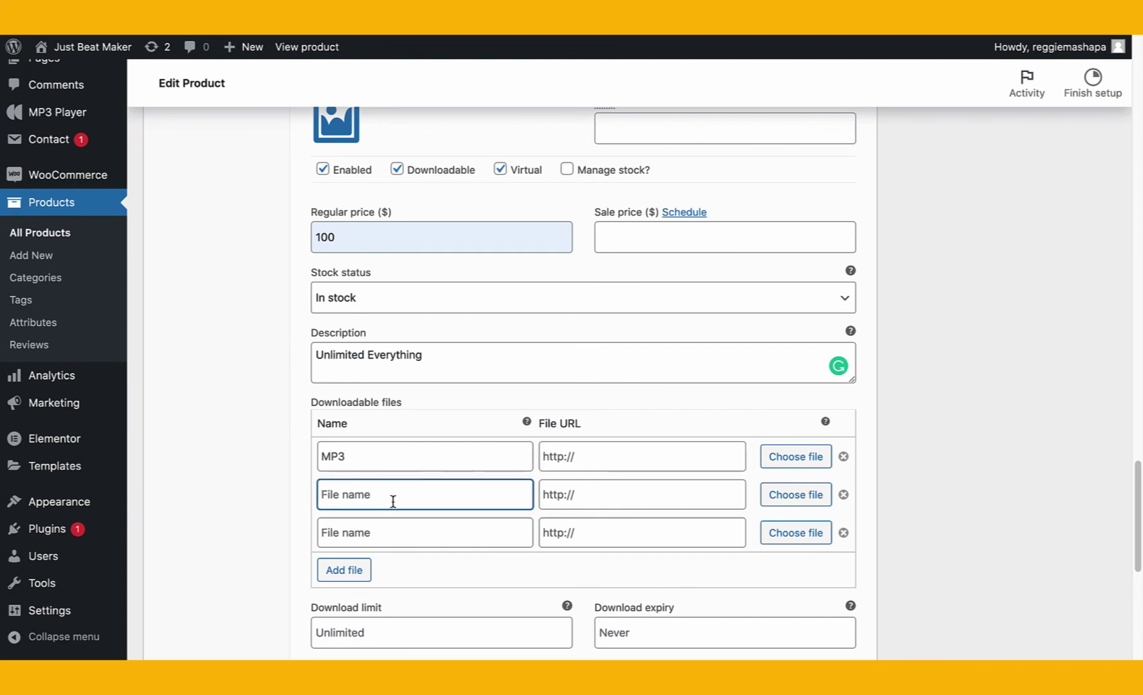
type("WAV")
left_click(388, 530)
type("S")
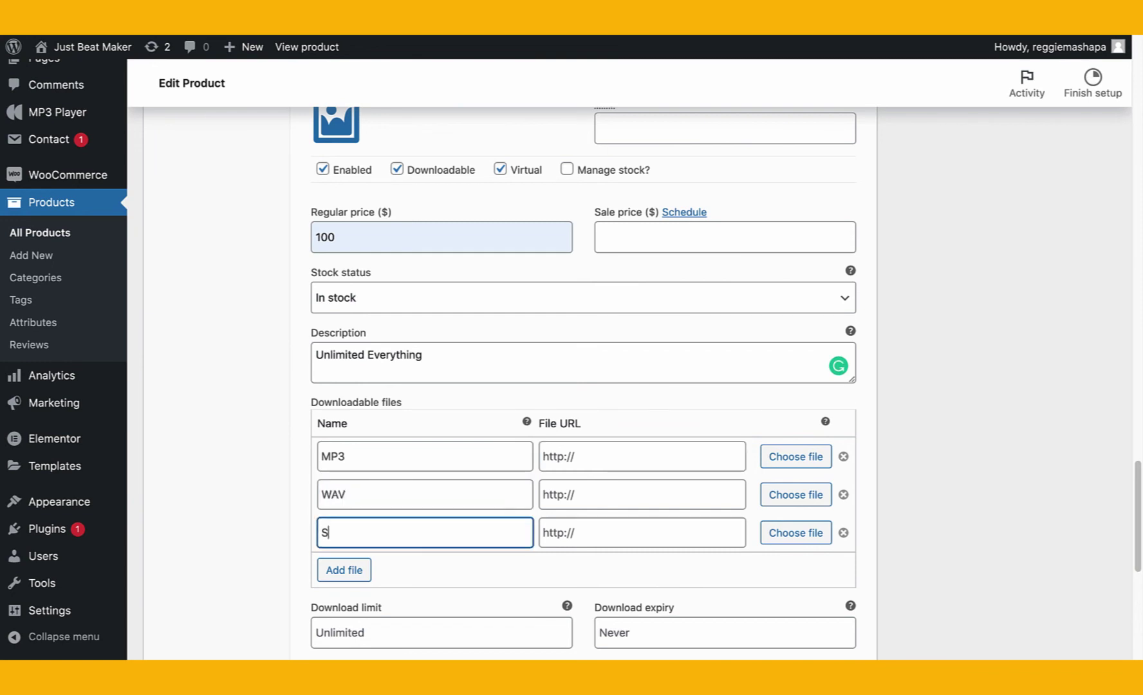
type("TEMS")
Insert We-Go-dbgkwh.mp3 as the Unlimited Lease's MP3 and WAV files and elementor-kit-uvl6sc.zip as its STEMS file
left_click(792, 456)
left_click(113, 222)
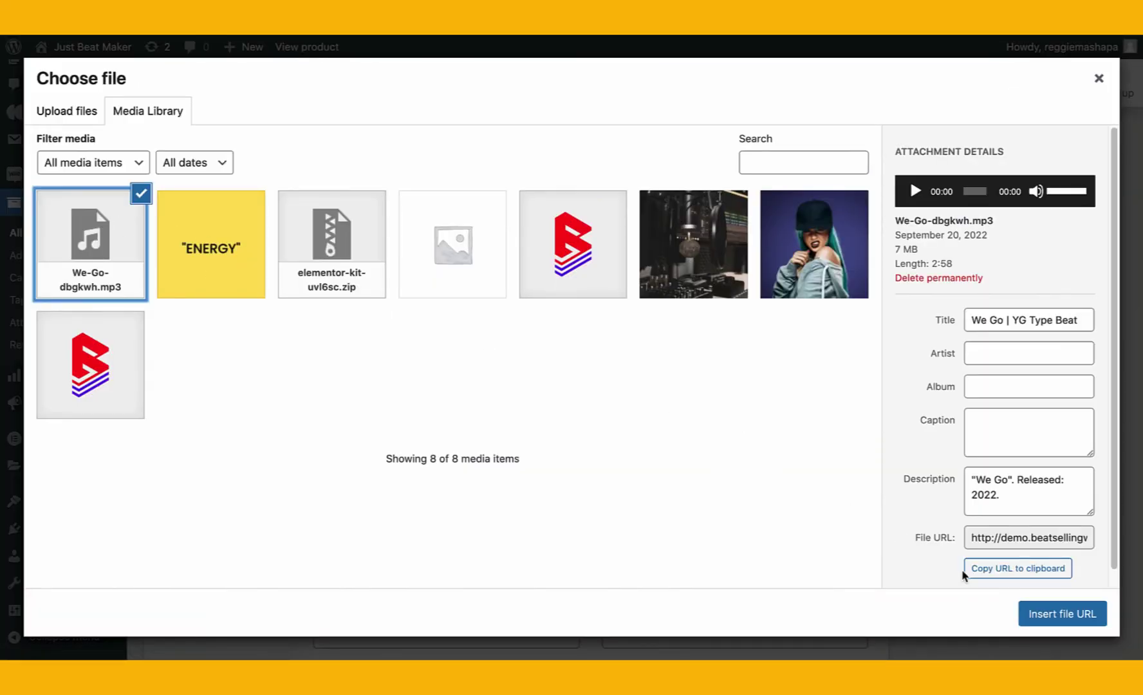
left_click(1045, 613)
left_click(779, 494)
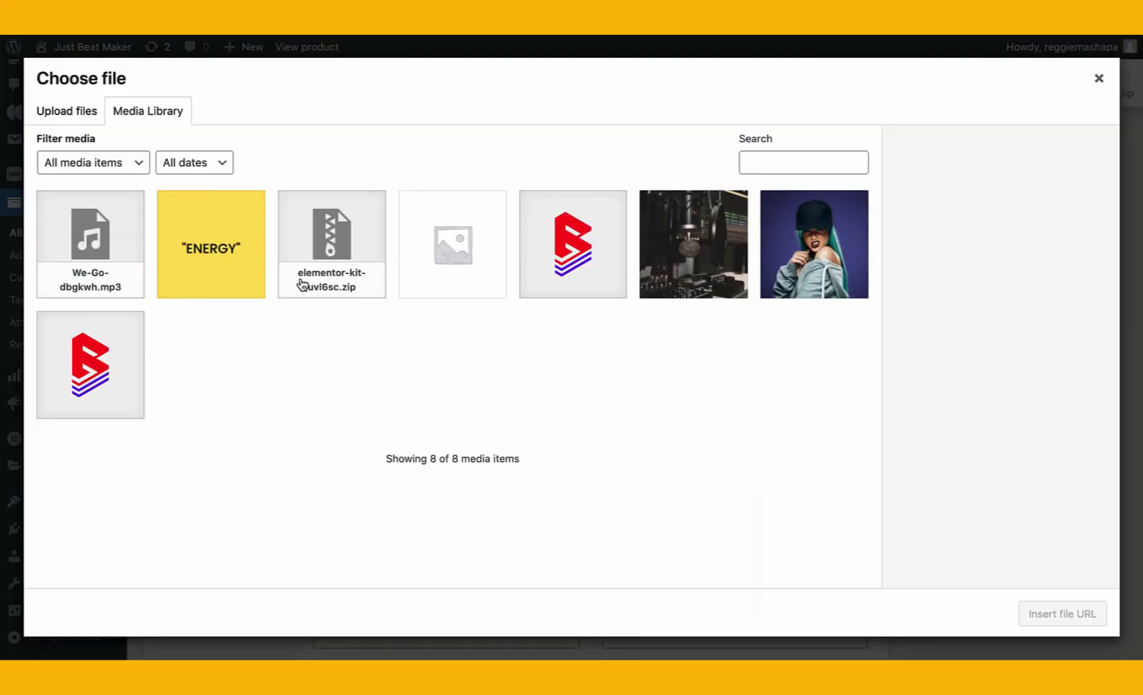
left_click(139, 259)
left_click(1081, 614)
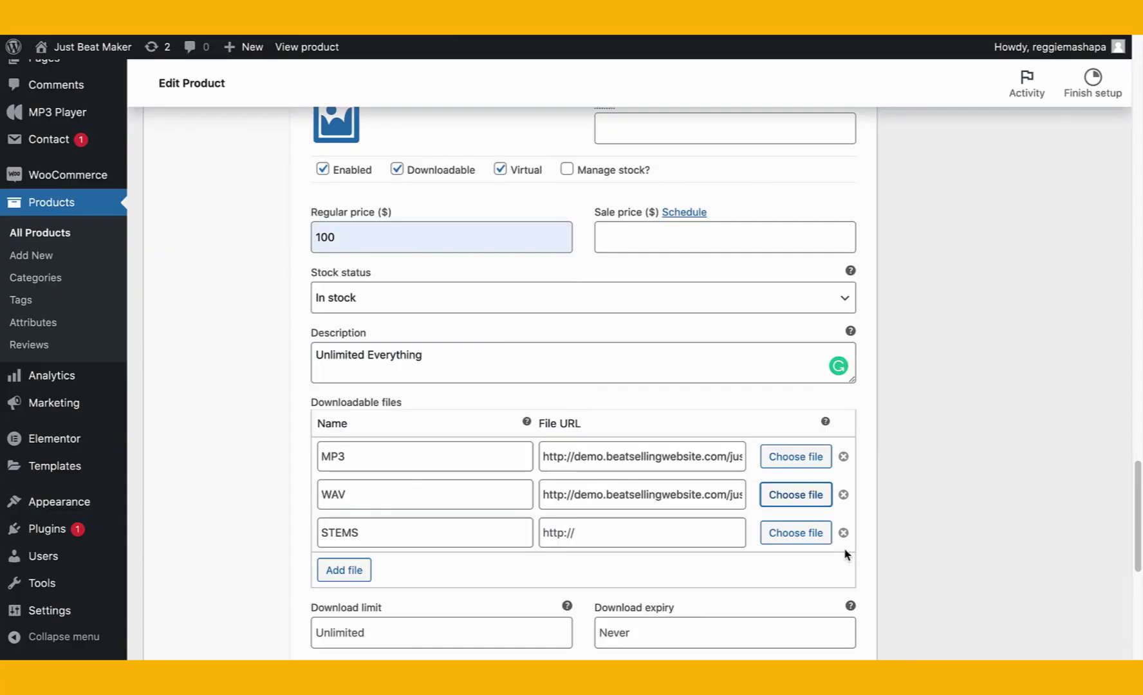
left_click(798, 533)
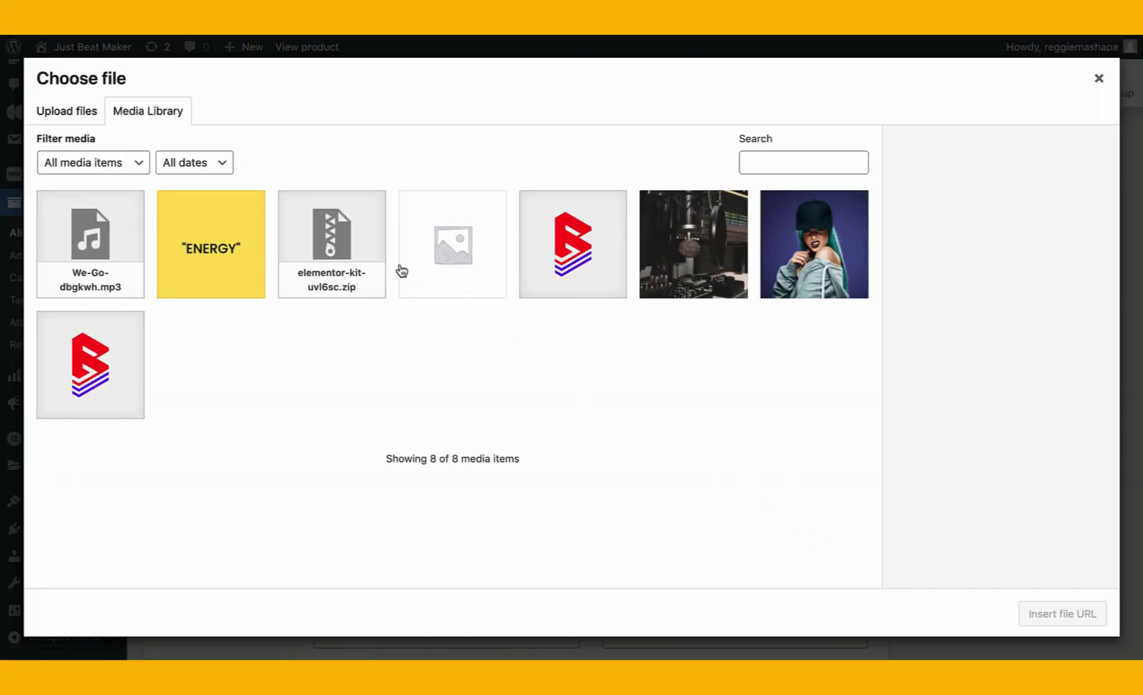
left_click(330, 239)
left_click(1073, 614)
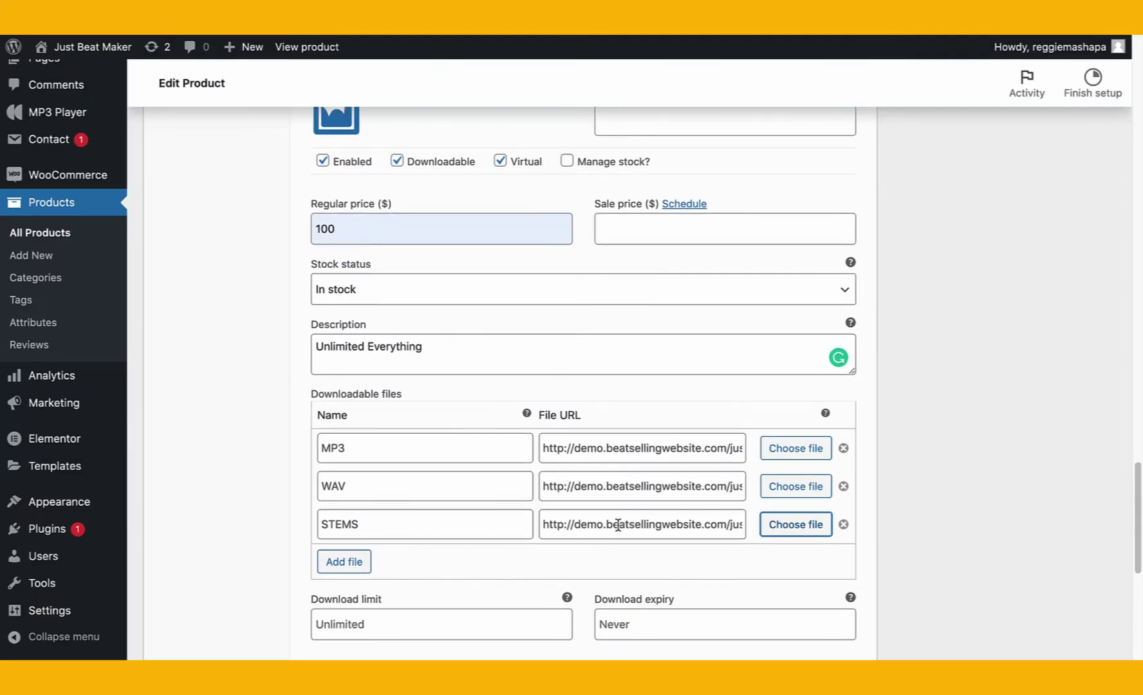
Make the Exclusive variation downloadable and virtual, and set its regular price to $300
scroll(617, 524, "down", 7)
left_click(514, 253)
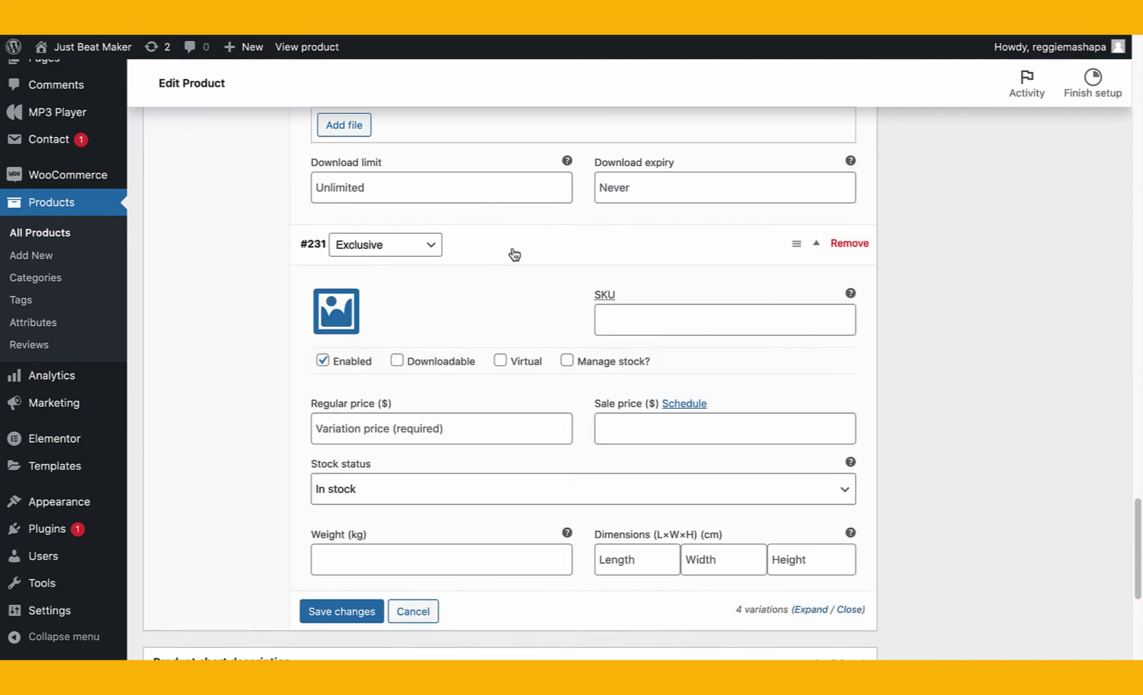
left_click(397, 360)
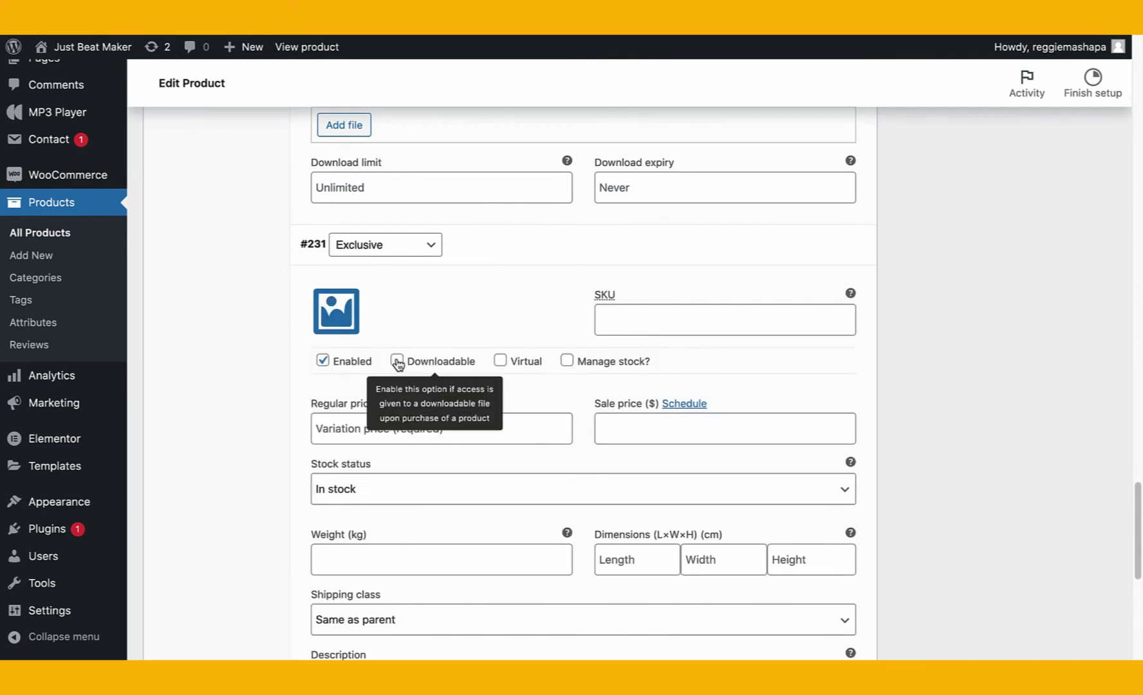
left_click(512, 359)
left_click(506, 430)
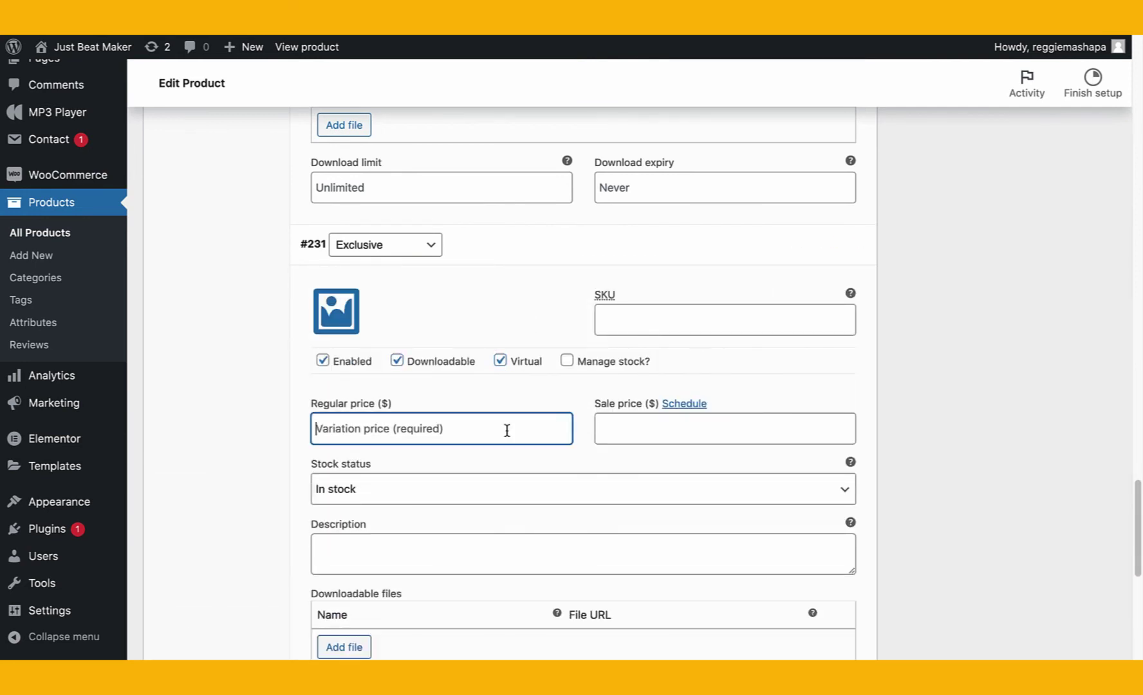
type("300")
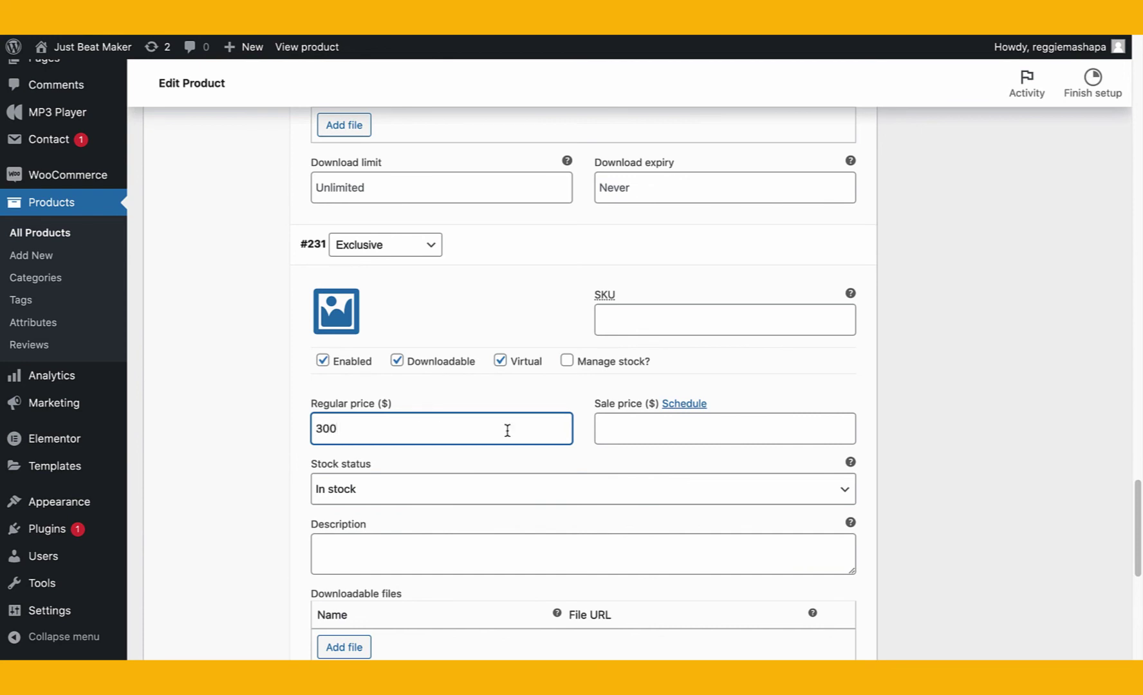
Add blank downloadable file entries to the Exclusive variation
left_click(836, 373)
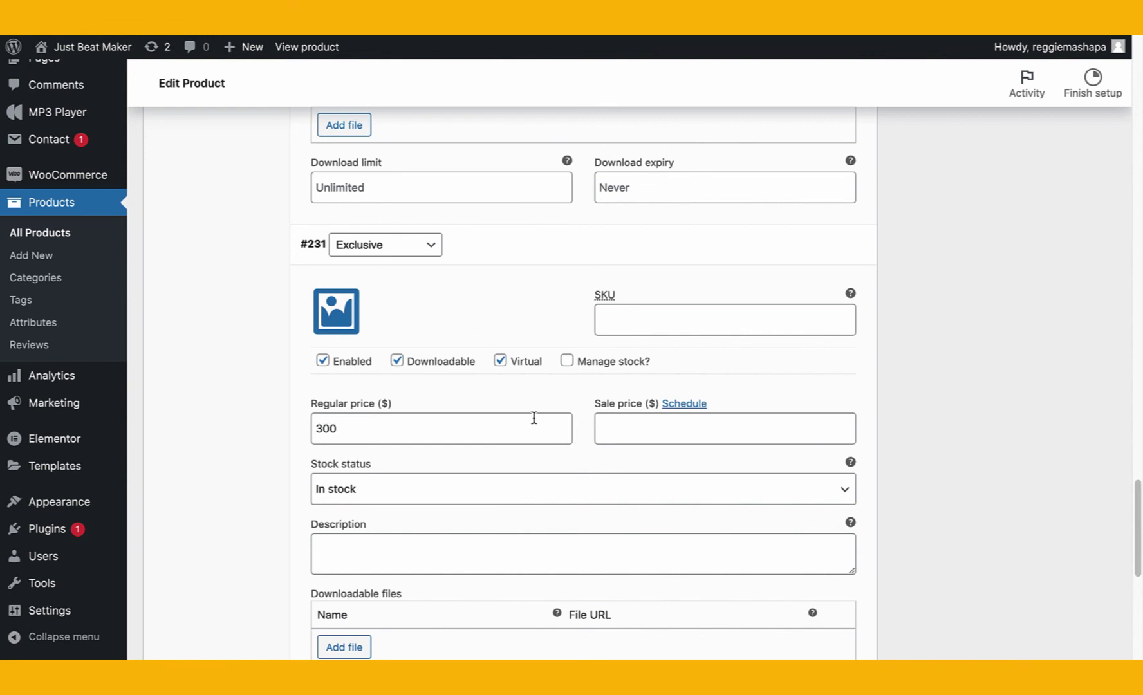
scroll(393, 433, "up", 1)
scroll(392, 433, "down", 3)
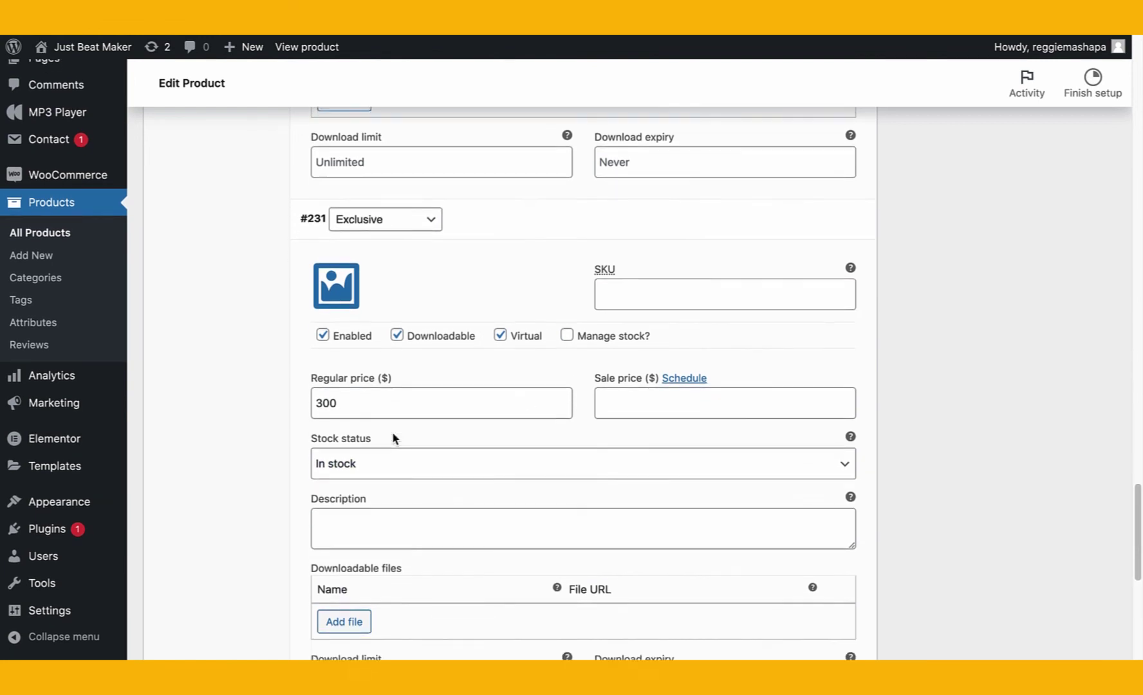
left_click(360, 535)
scroll(358, 557, "down", 1)
left_click(358, 557)
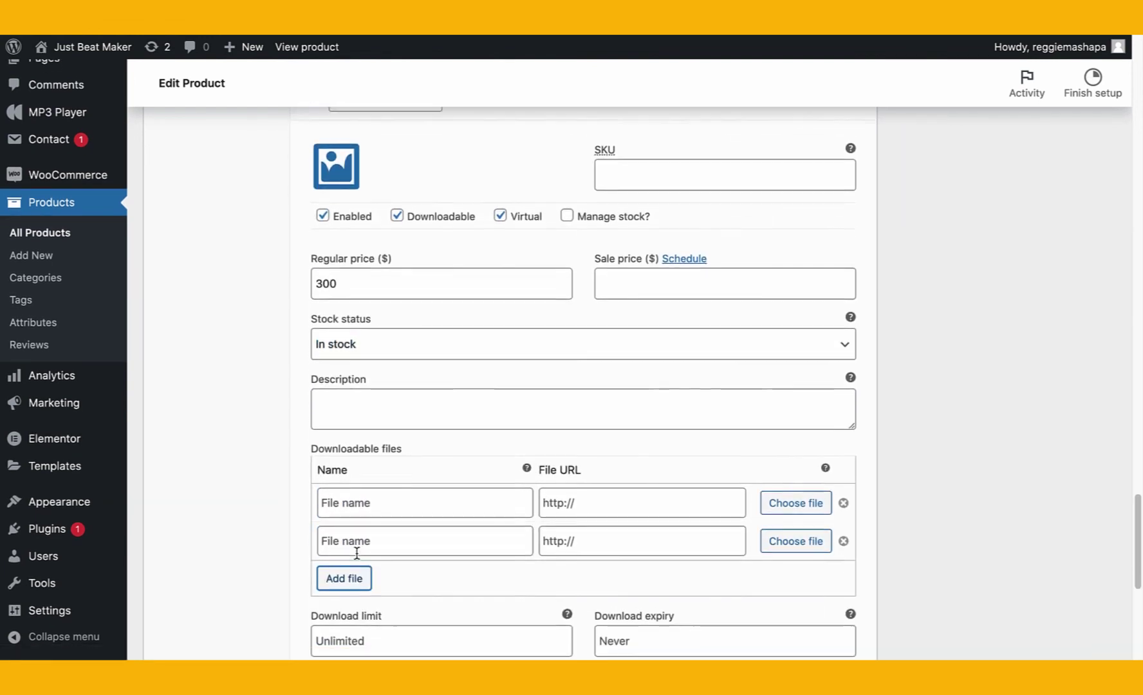
left_click(357, 582)
scroll(353, 579, "down", 3)
left_click(354, 489)
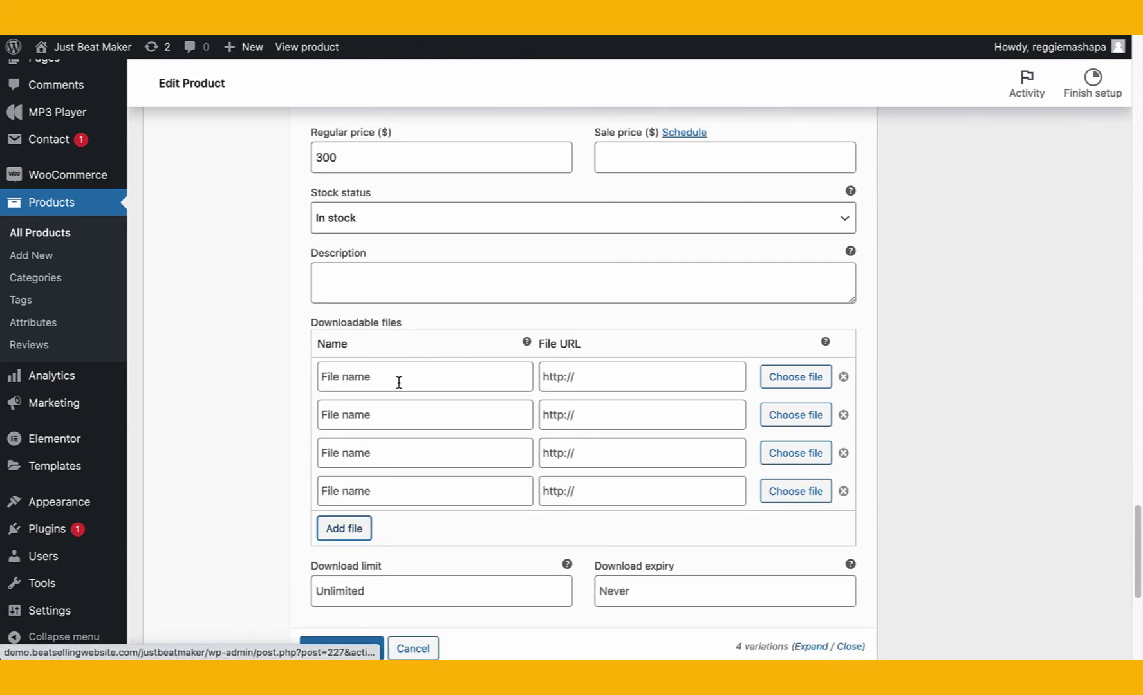
Name the Exclusive variation's file entries "mp3", "wav" and "stems", and remove the unused fourth entry
left_click(393, 380)
type("mp3")
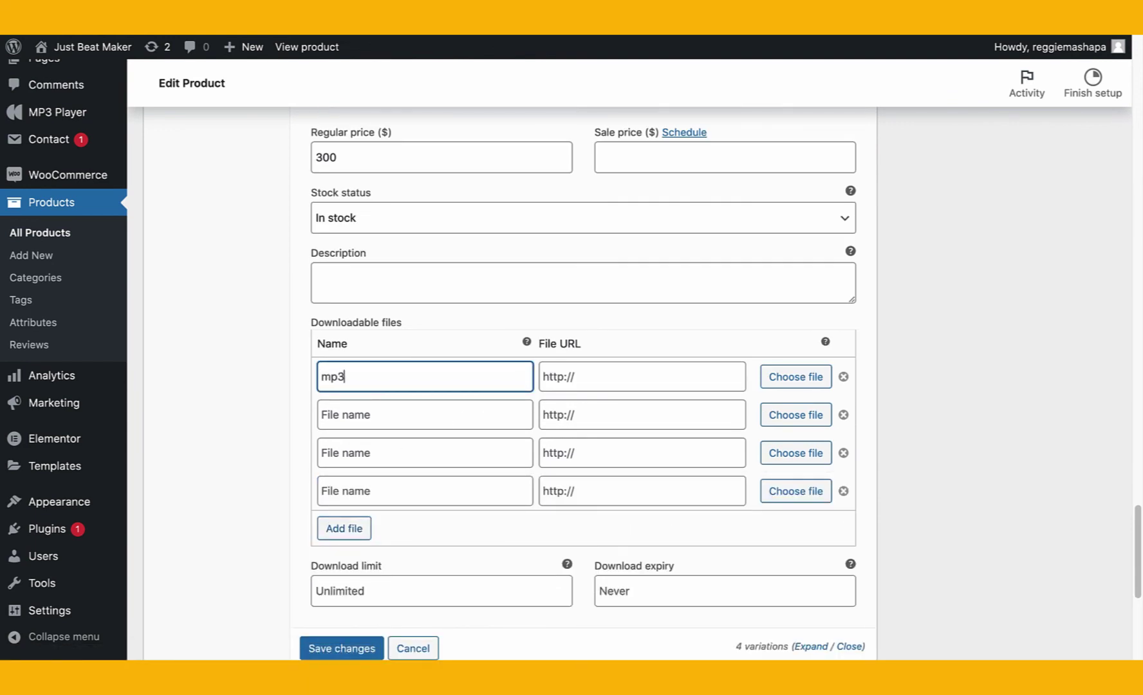
key("Tab")
left_click(381, 409)
type("wav")
left_click(368, 450)
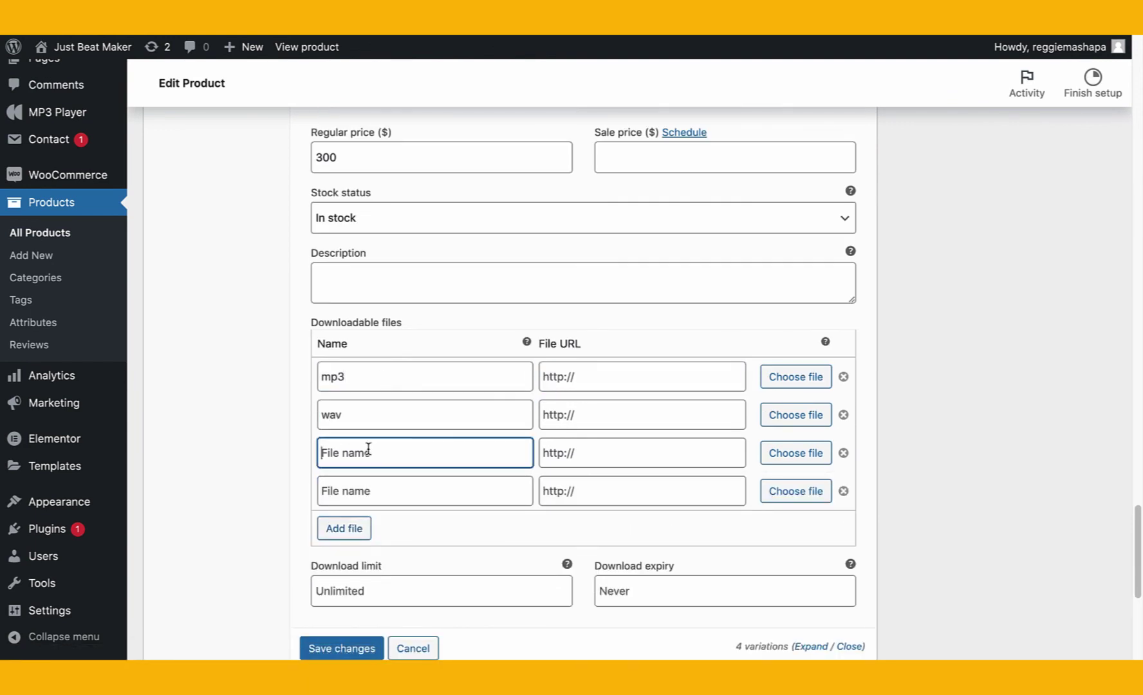
type("un")
key("BackSpace")
type("stems")
left_click(355, 480)
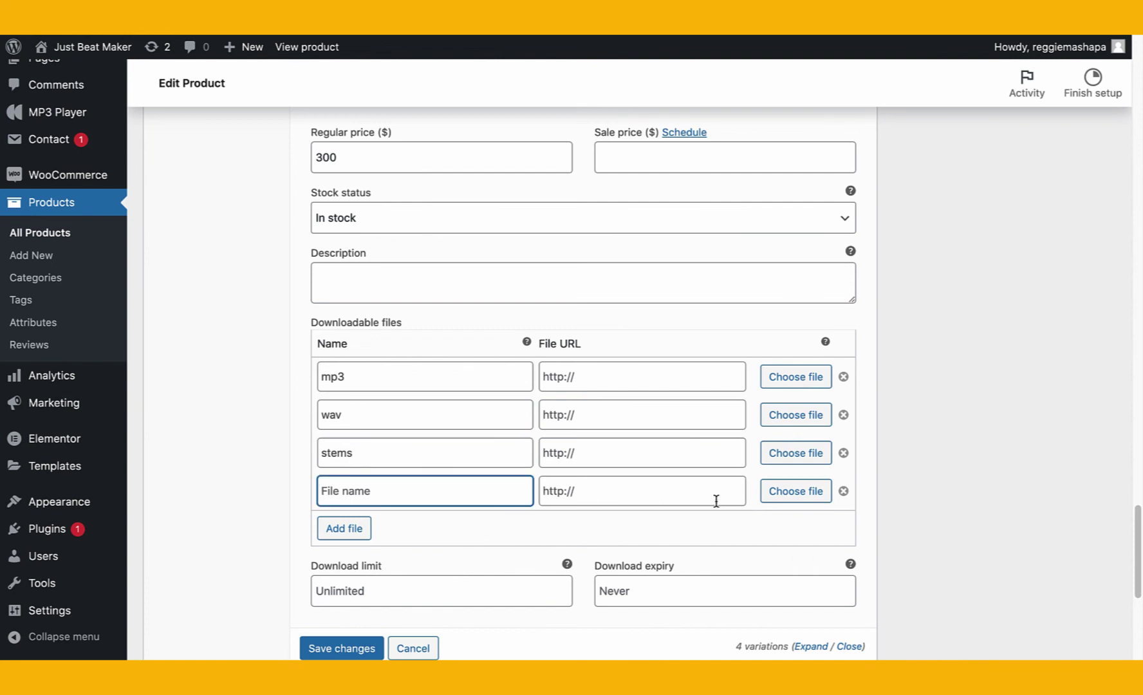
left_click(842, 491)
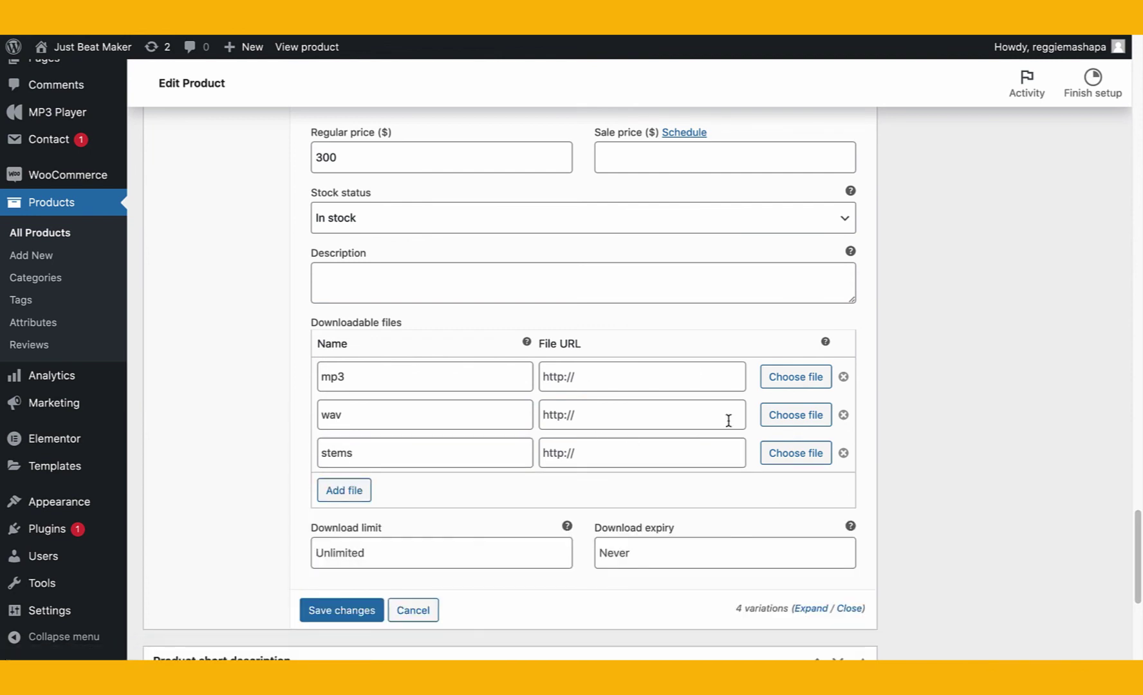
Insert We-Go-dbgkwh.mp3 from the media library as the Exclusive variation's mp3 and wav files
left_click(783, 380)
left_click(118, 247)
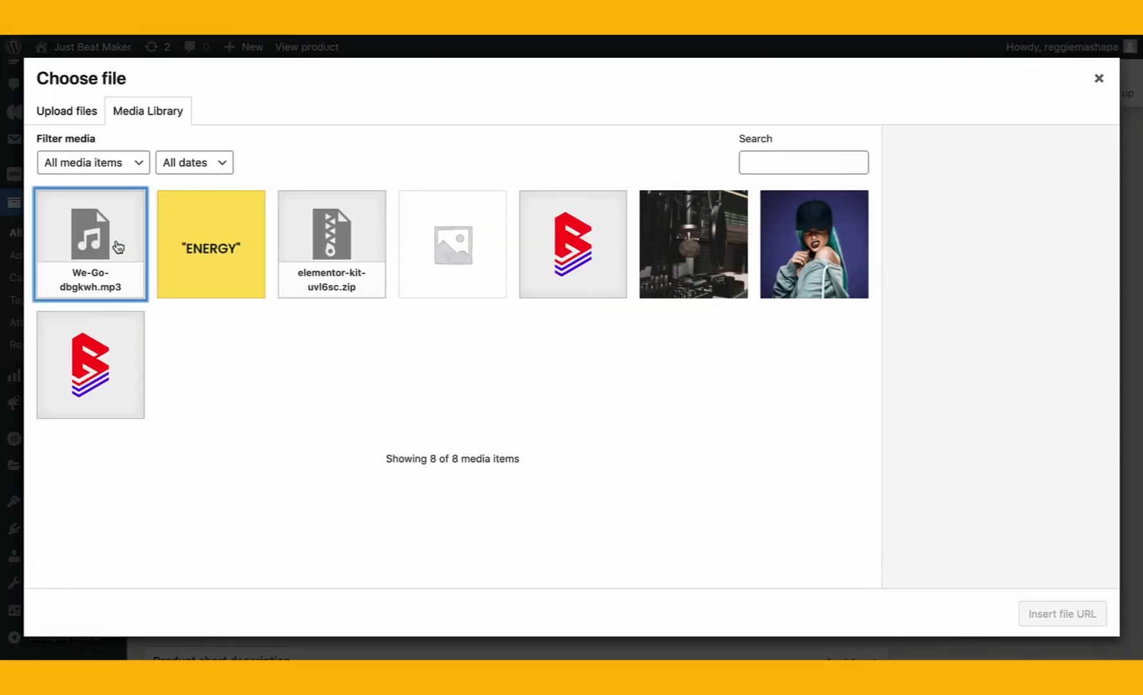
left_click(1053, 615)
left_click(794, 414)
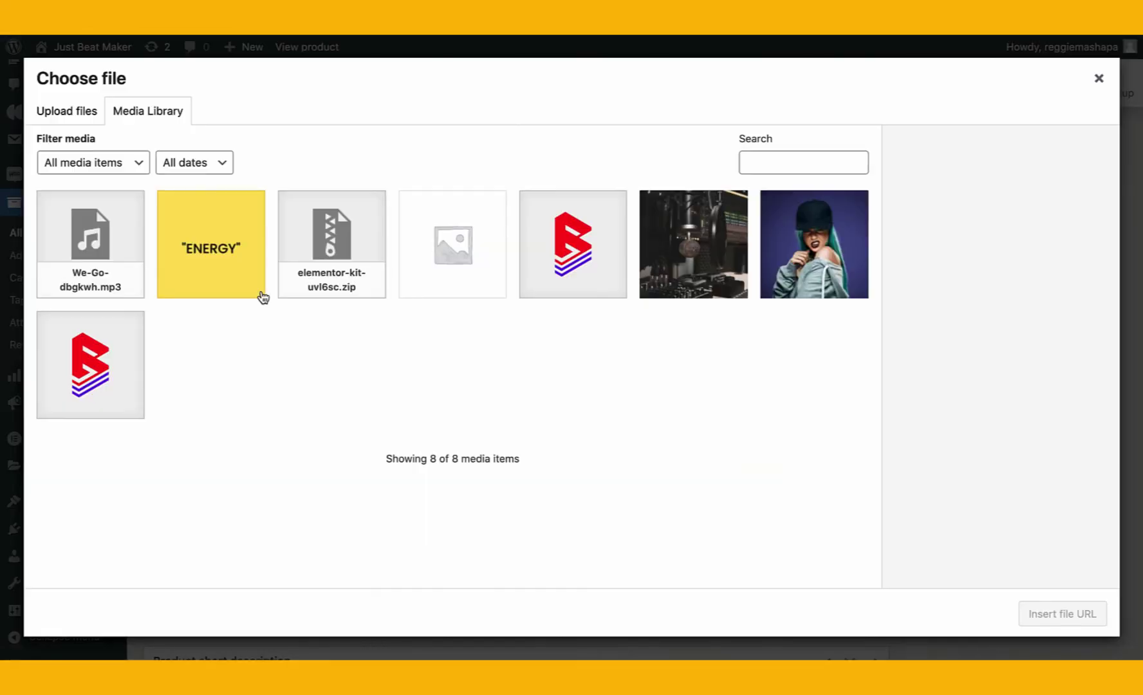
left_click(232, 277)
left_click(102, 272)
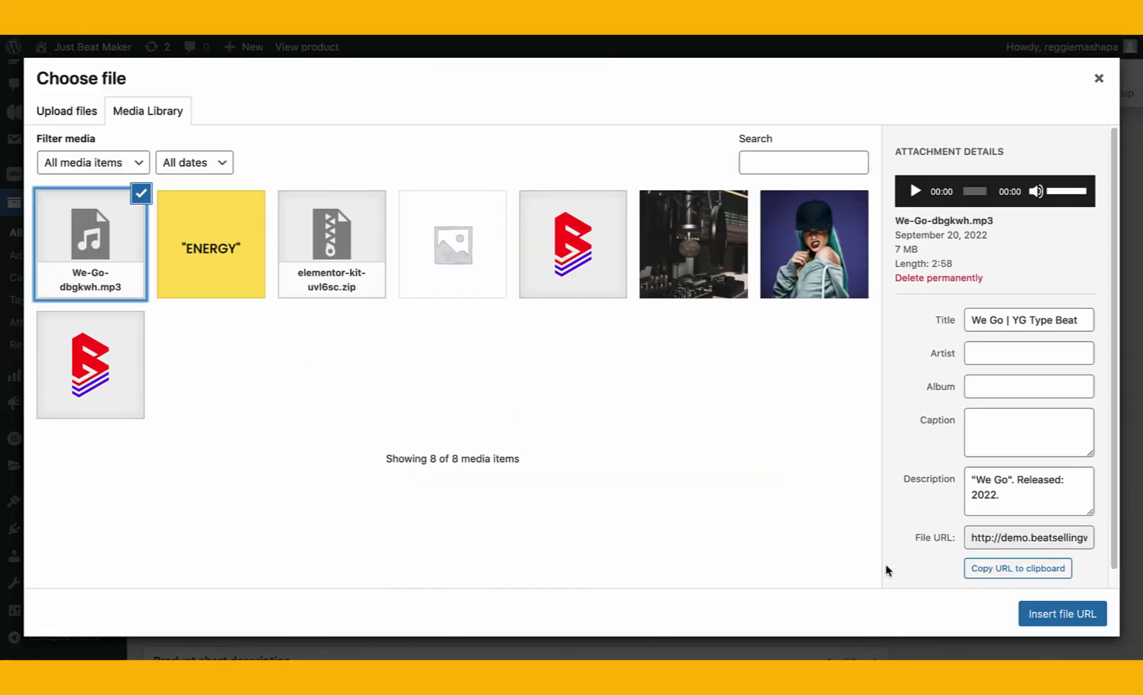
left_click(1078, 614)
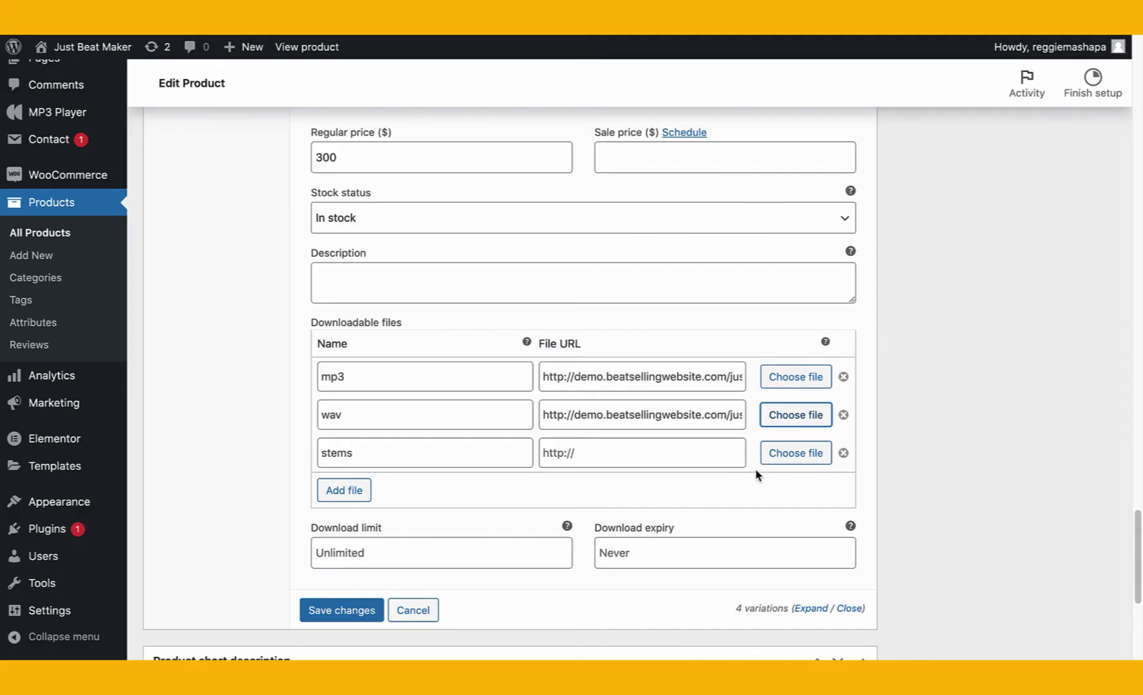
Insert elementor-kit-uvl6sc.zip from the media library as the Exclusive variation's stems file
left_click(812, 458)
left_click(215, 257)
left_click(289, 254)
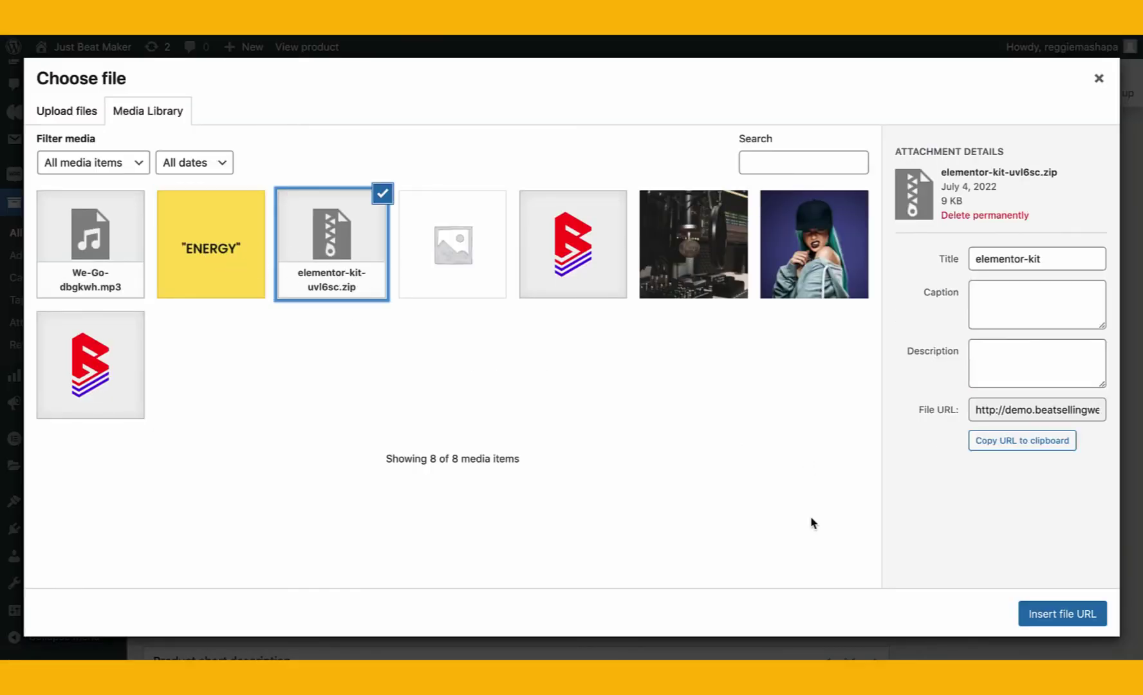
left_click(1061, 615)
scroll(560, 422, "up", 1)
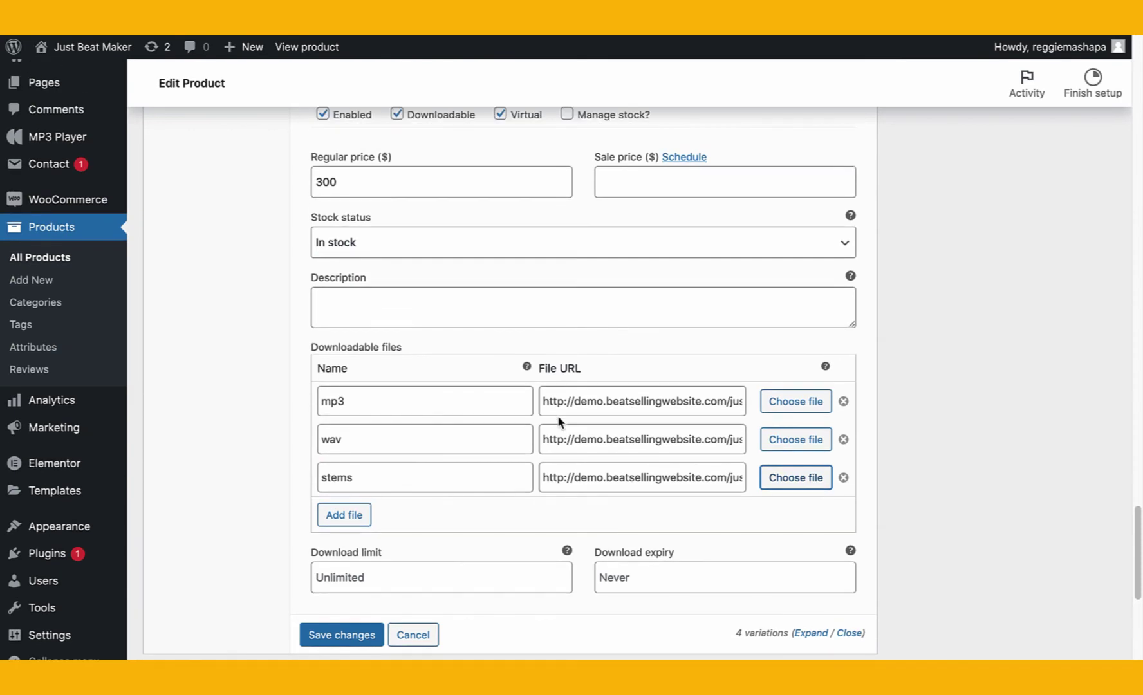
Try to copy the main product description's text into the product short description
scroll(558, 421, "down", 5)
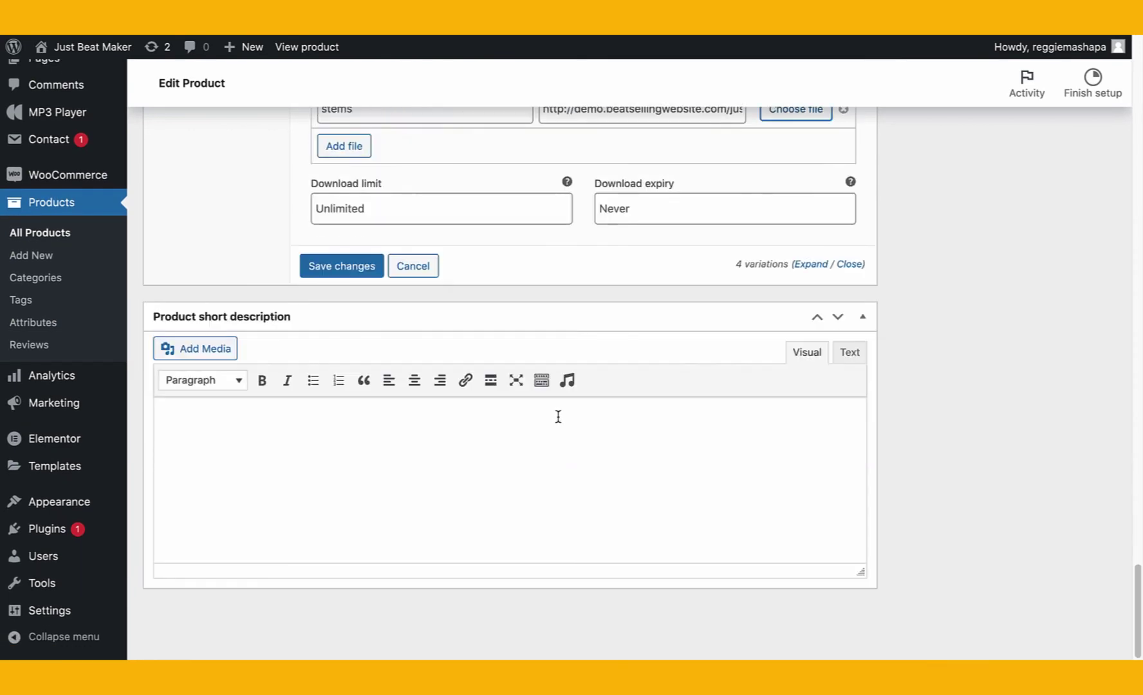
left_click(522, 433)
scroll(507, 476, "up", 15)
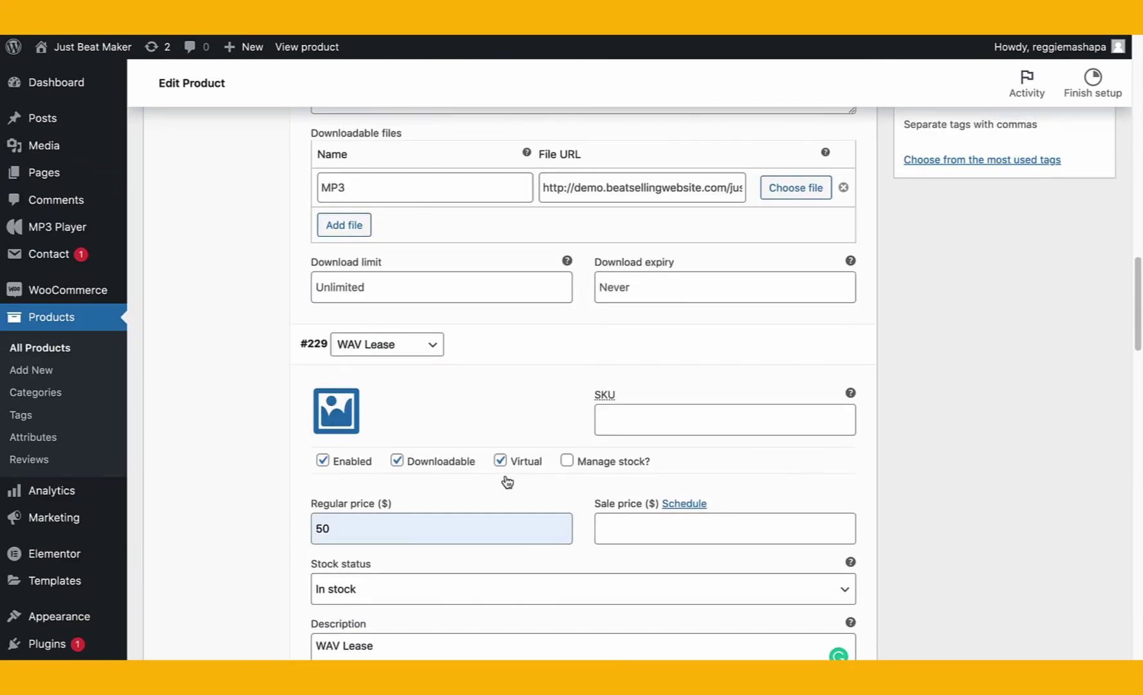
scroll(506, 477, "up", 20)
scroll(424, 465, "down", 5)
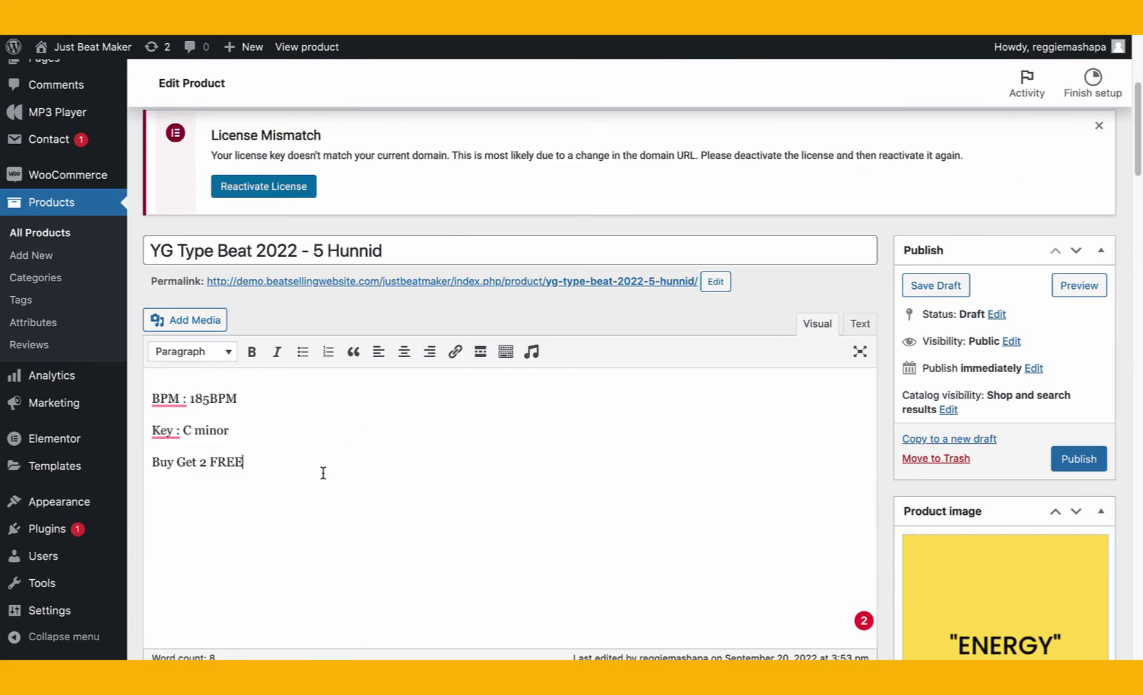
left_click_drag(323, 472, 152, 386)
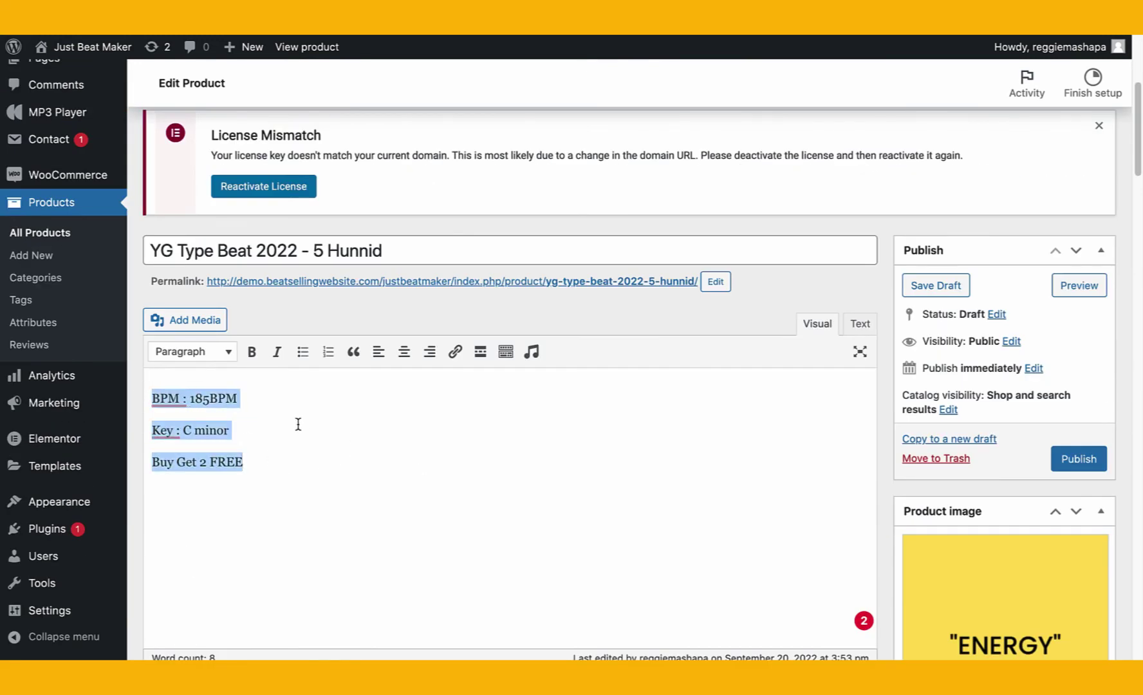
scroll(269, 424, "up", 3)
scroll(275, 428, "down", 20)
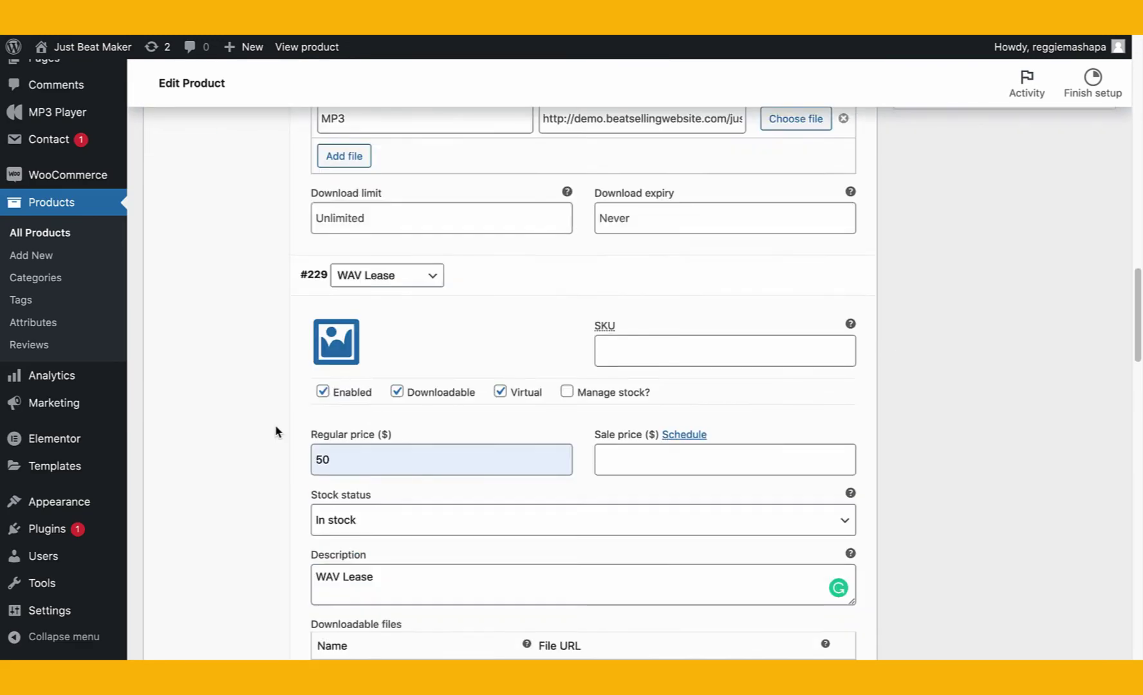
scroll(275, 425, "down", 15)
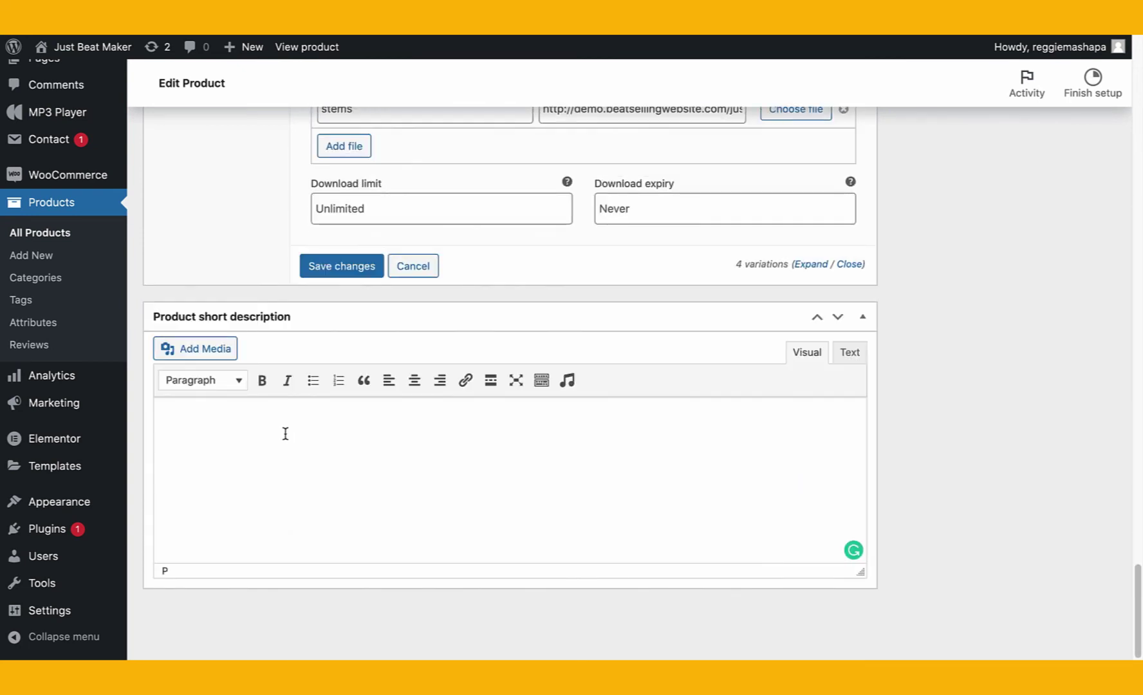
left_click(285, 432)
type("WooCommerce")
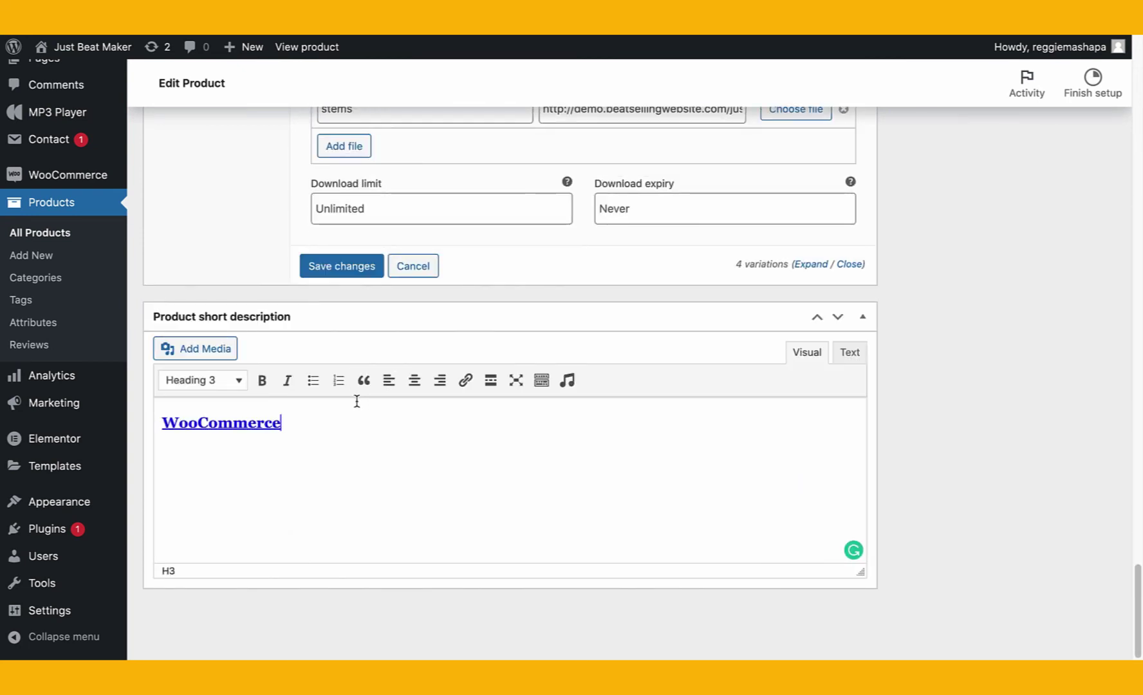
key("ctrl+z")
Copy the BPM, key and "Buy Get 2 FREE" lines from the main product description into the product short description
scroll(408, 296, "up", 12)
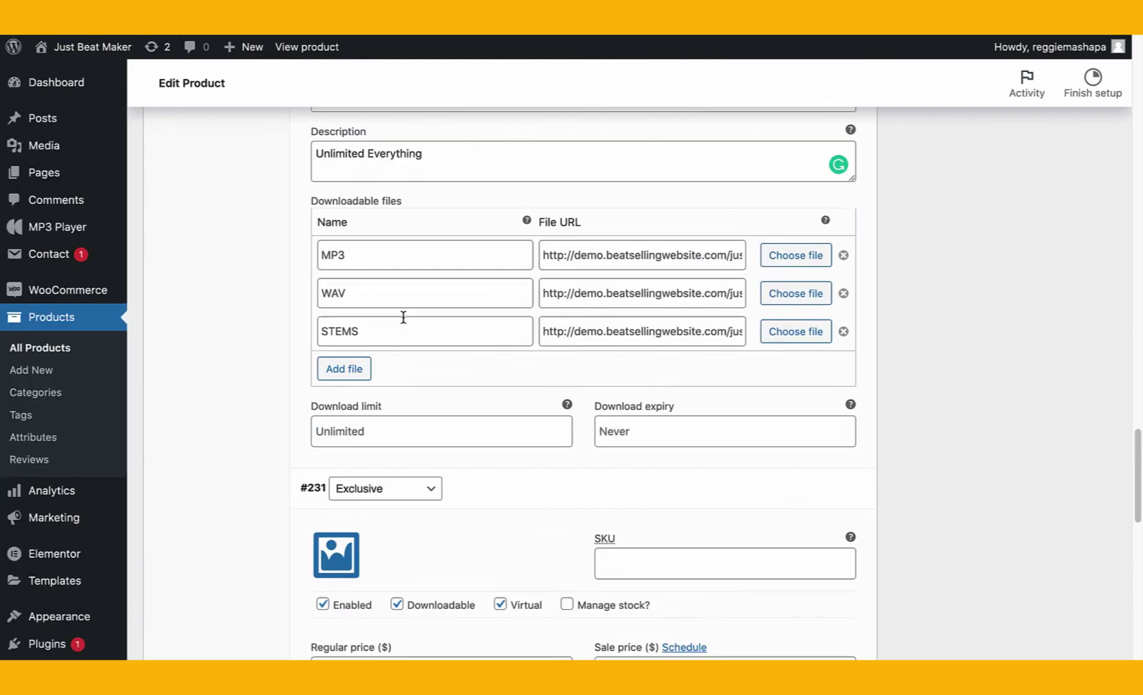
scroll(413, 333, "up", 15)
scroll(413, 333, "down", 5)
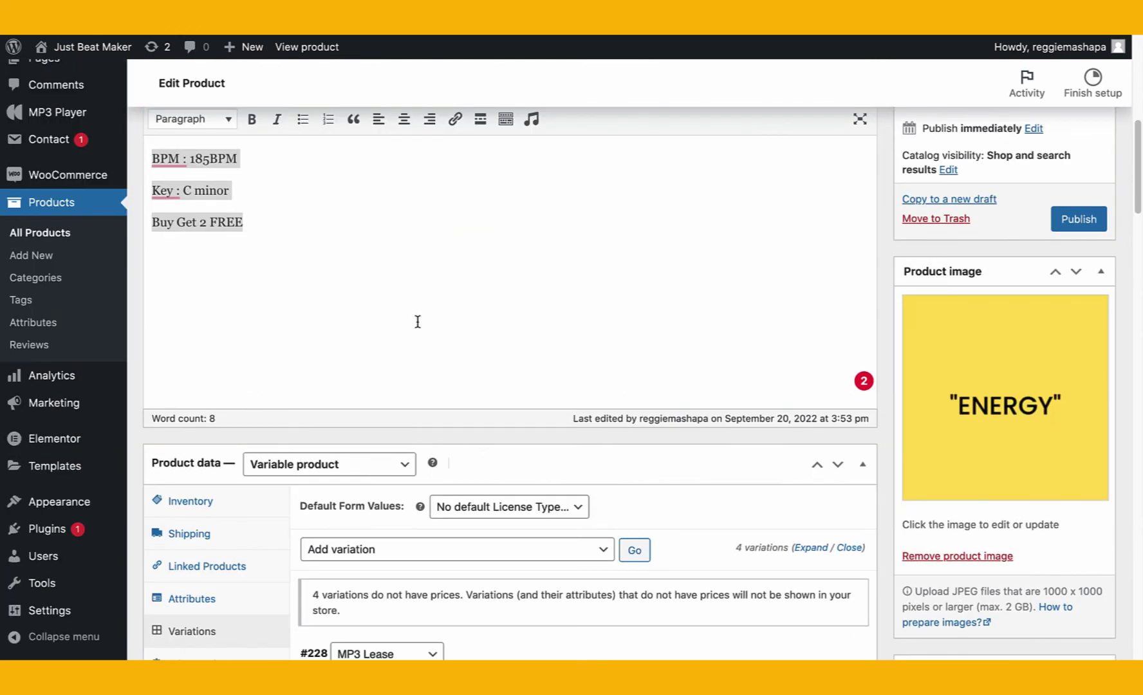
key("ctrl+a")
key("ctrl+c")
scroll(416, 322, "down", 15)
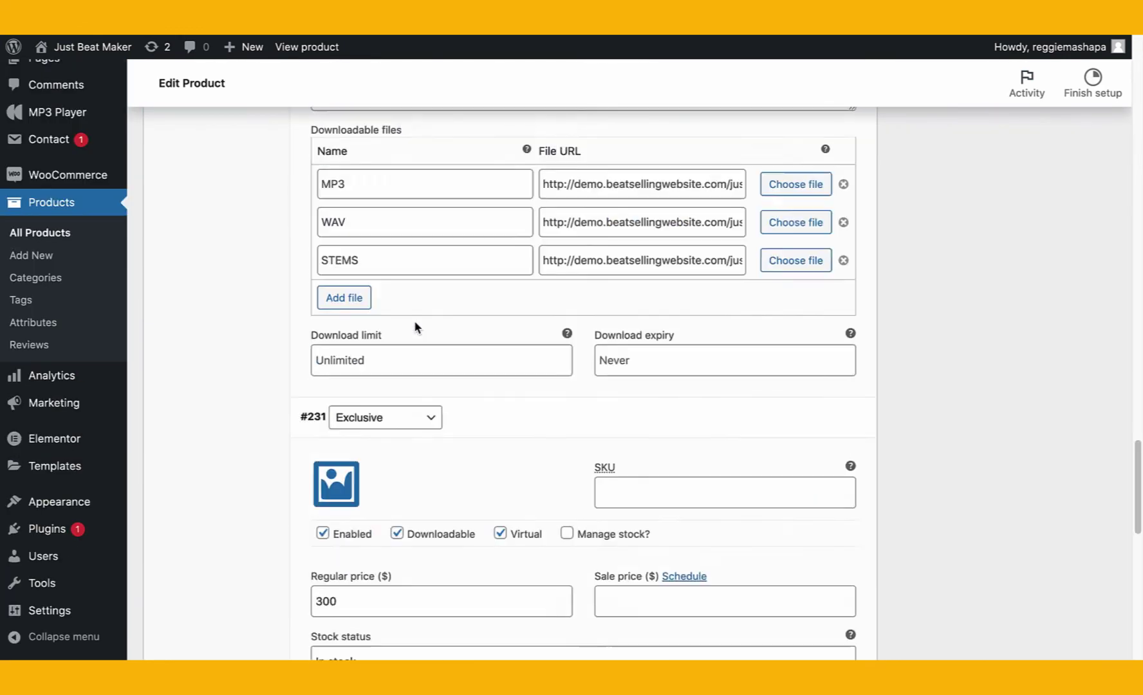
key("ctrl+v")
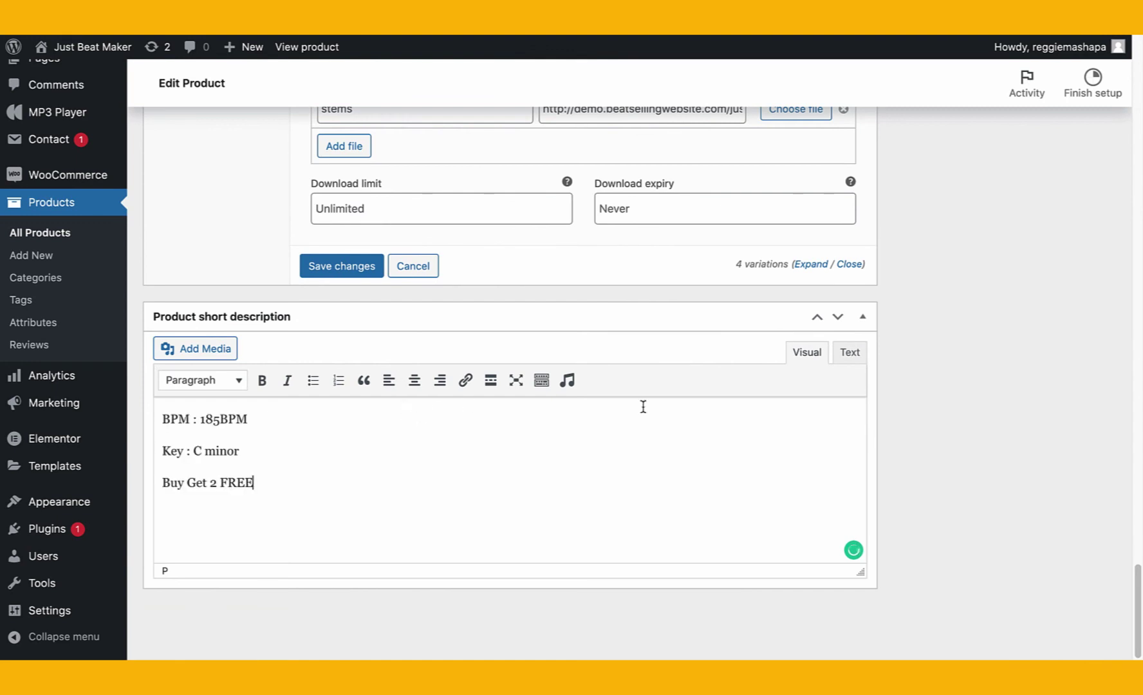
Add the product tag "yg type beat" to the beat
scroll(876, 397, "up", 4)
scroll(874, 395, "up", 8)
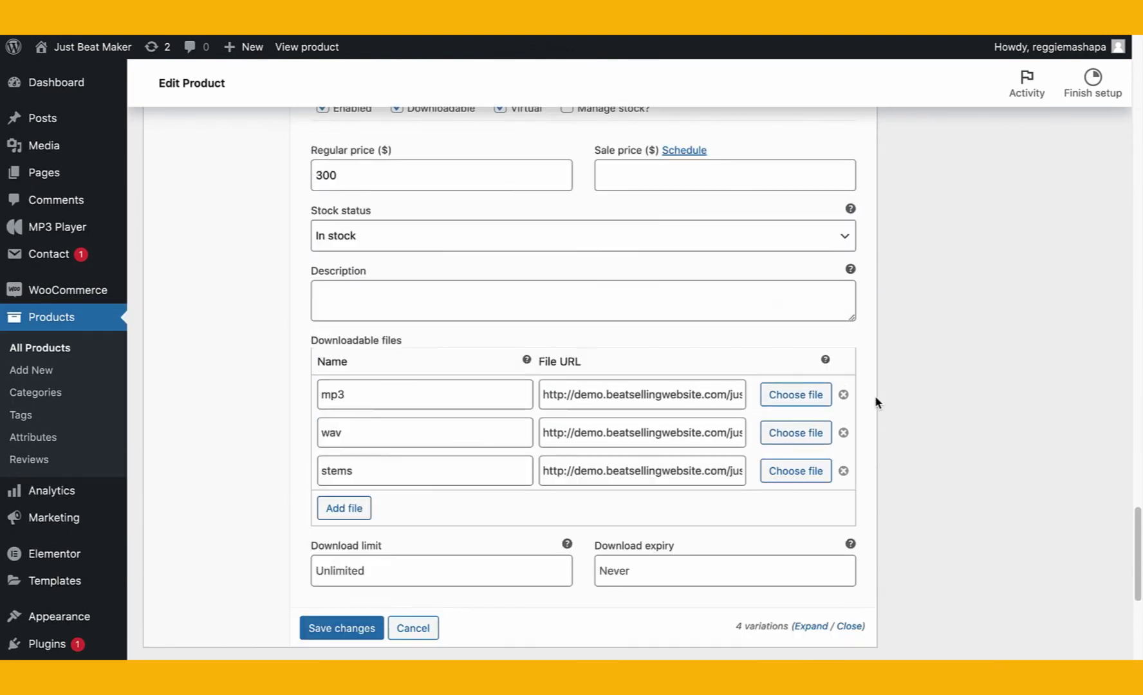
scroll(874, 395, "up", 15)
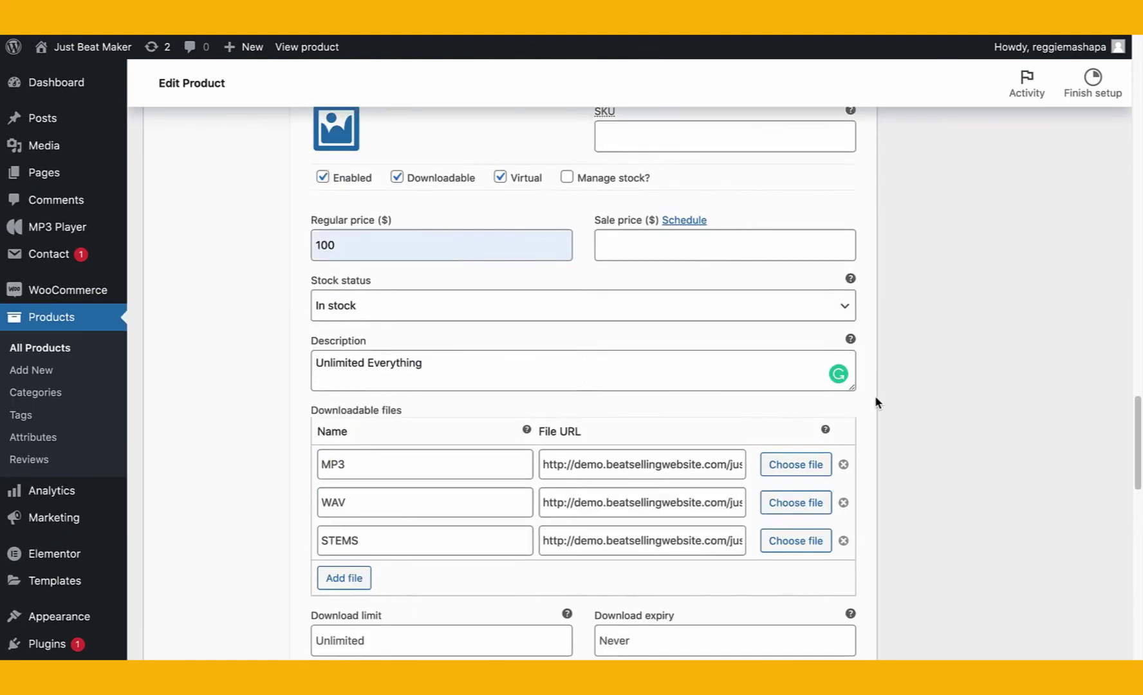
scroll(873, 396, "up", 7)
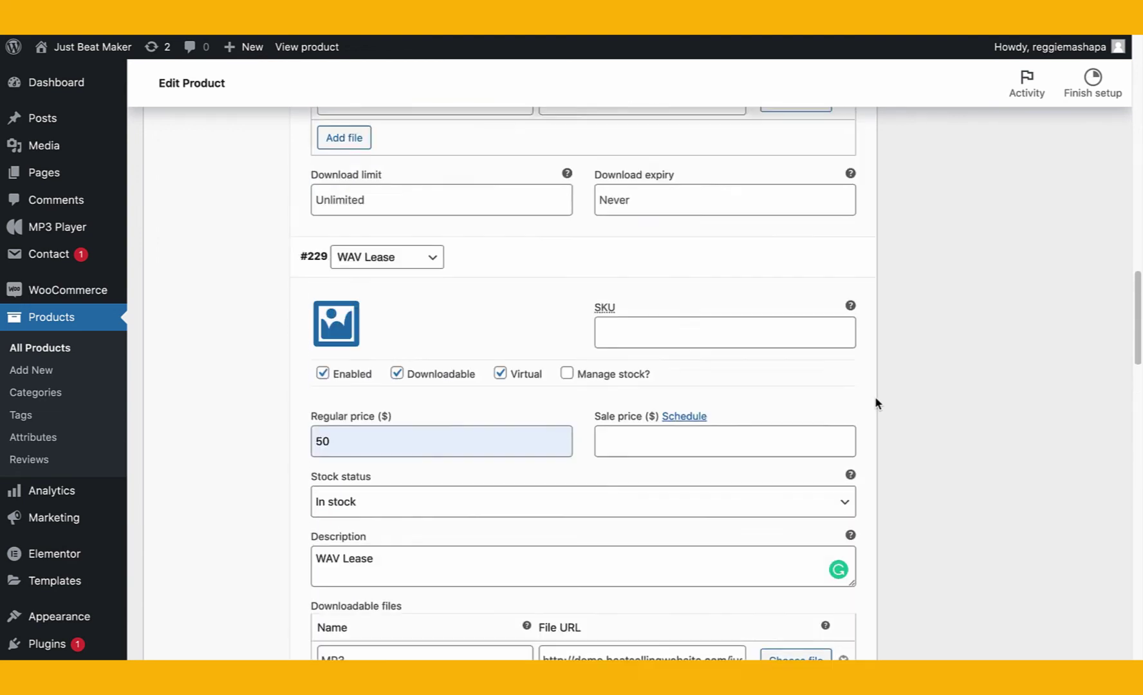
scroll(875, 403, "up", 1)
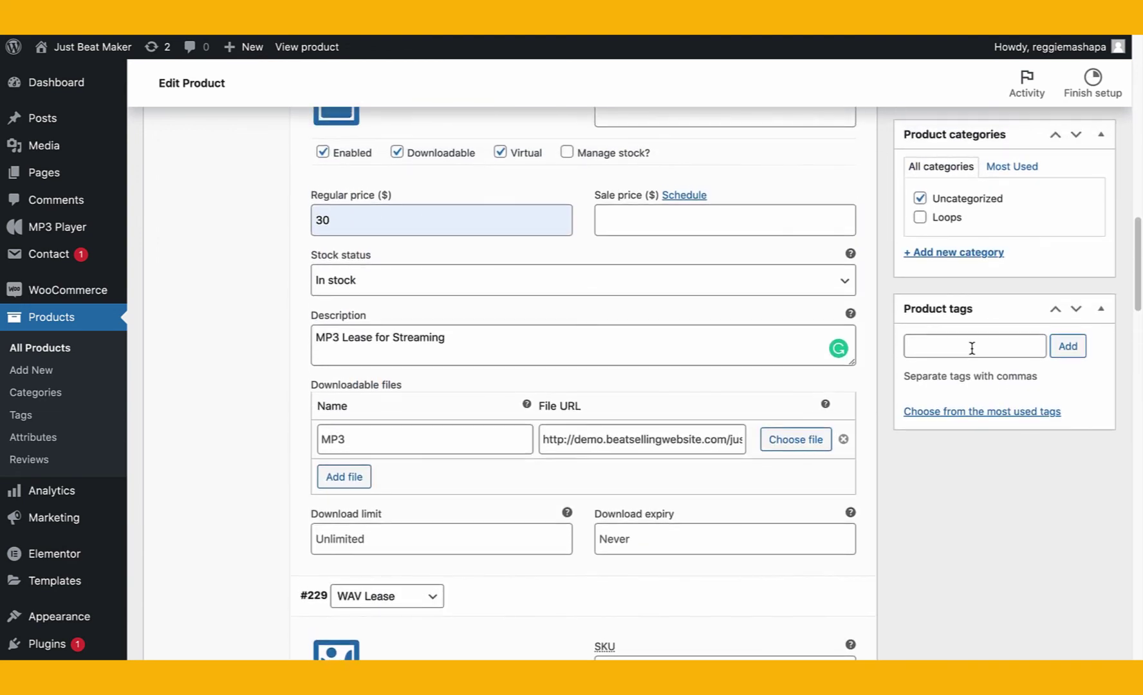
left_click(970, 348)
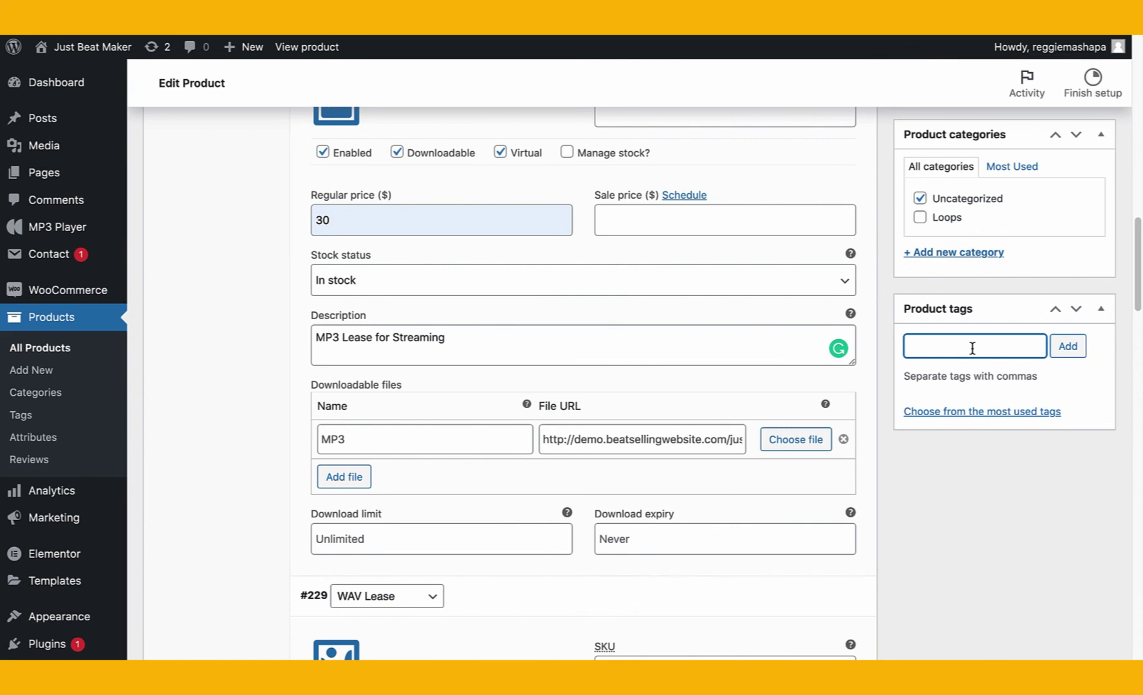
type("yg type beat")
key("Return")
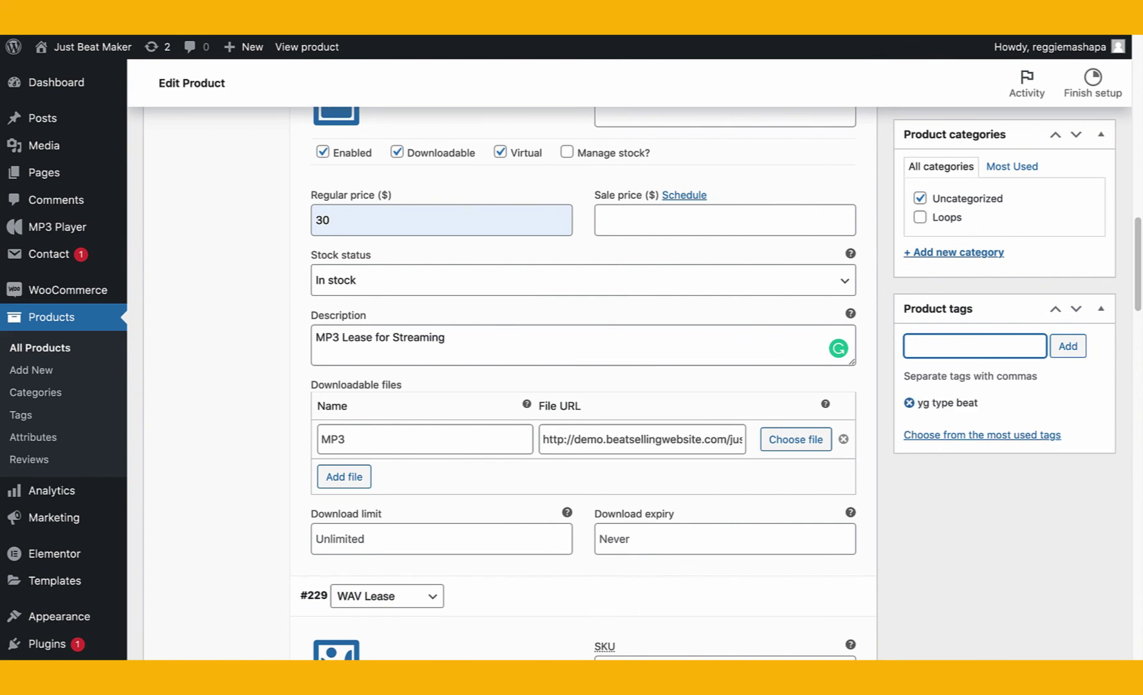
Add a second product tag, "detroit type beat"
type("detroit type e")
key("BackSpace")
key("BackSpace")
key("BackSpace")
type("beat")
key("Return")
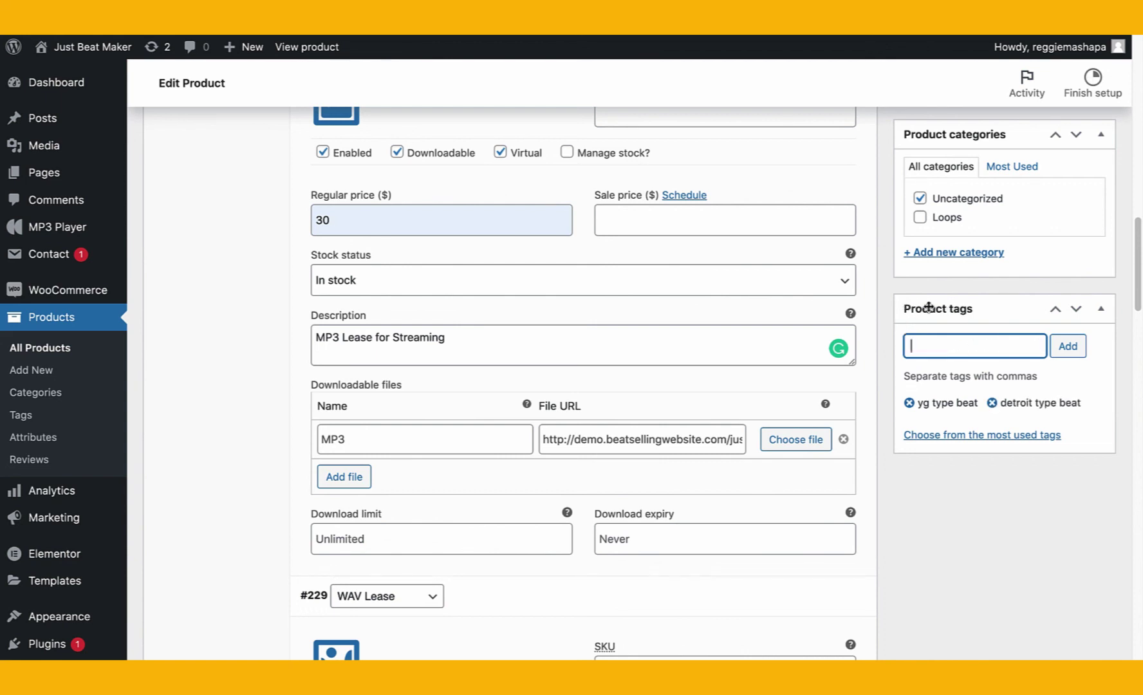
Create a new product category named "Beats" for this product, without a parent category
left_click(961, 254)
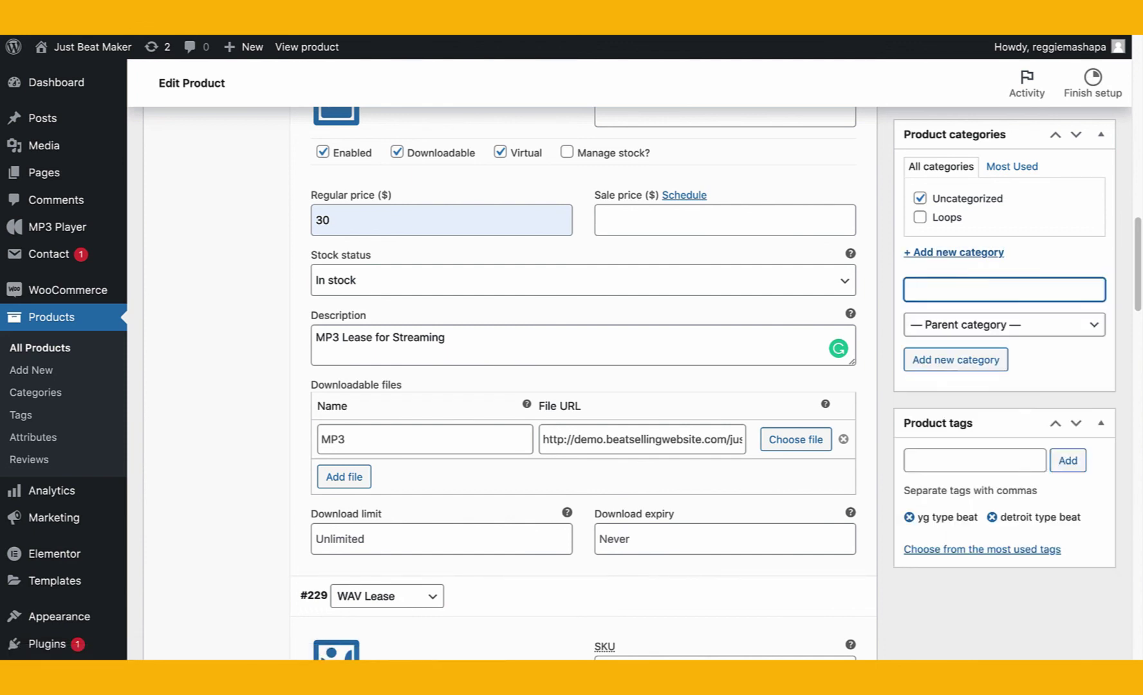
type("Beats")
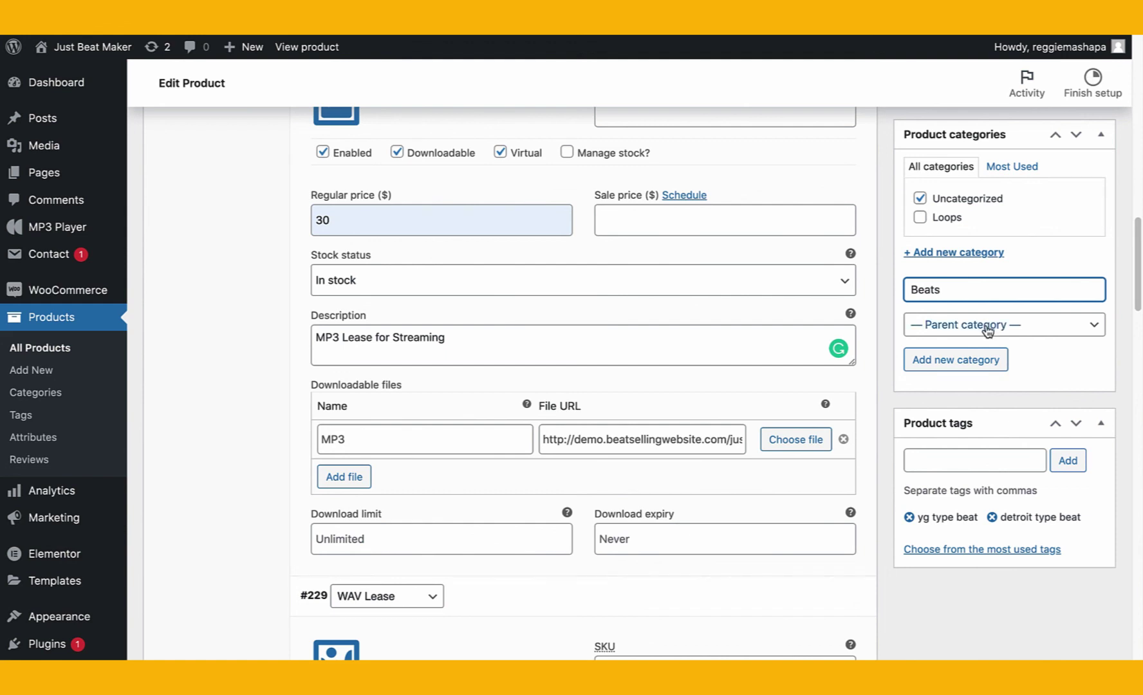
left_click(950, 357)
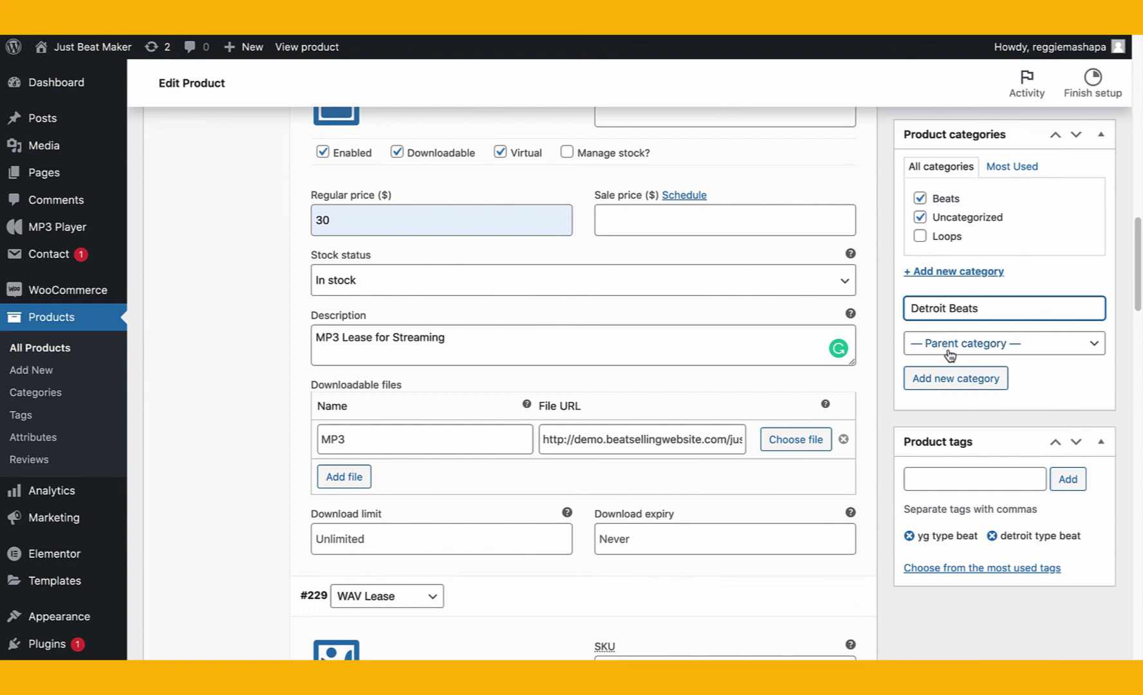
Create the product category "Detroit Beats" as a child of the Beats category
left_click(996, 352)
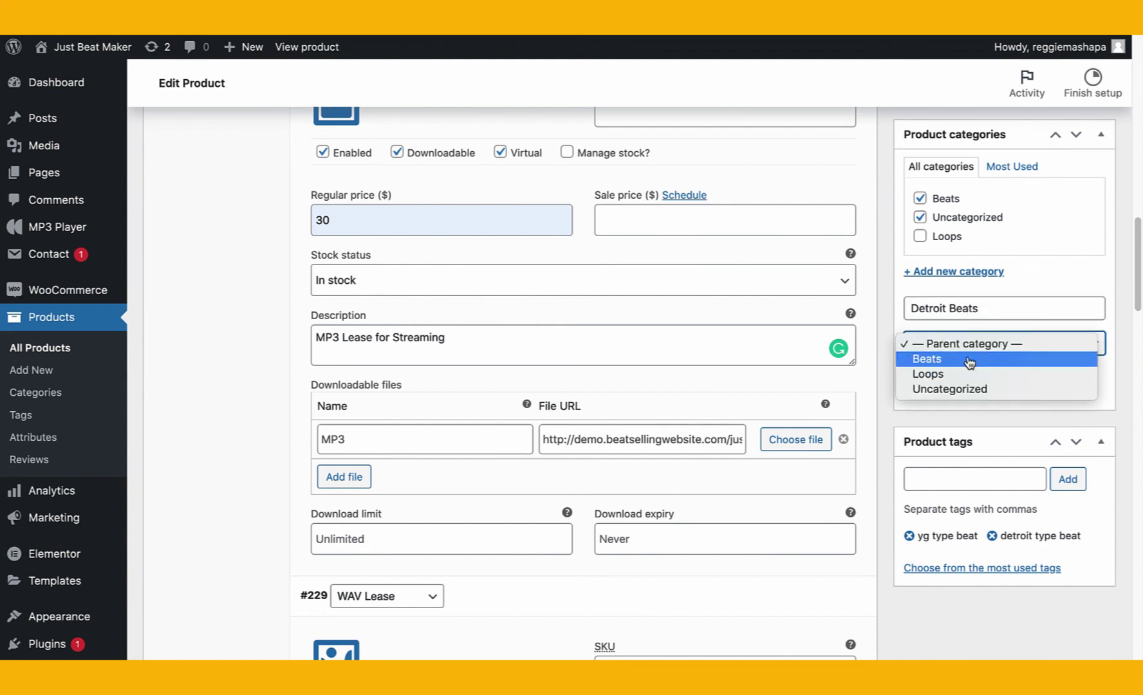
left_click(969, 362)
left_click_drag(997, 309, 876, 318)
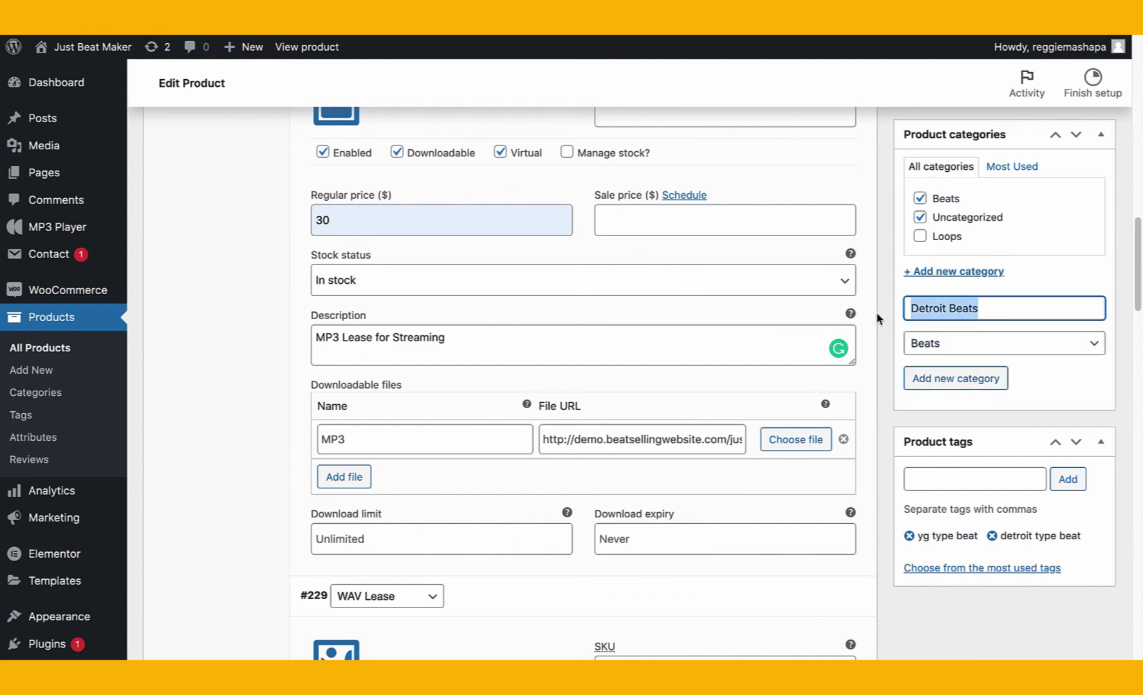
left_click(978, 379)
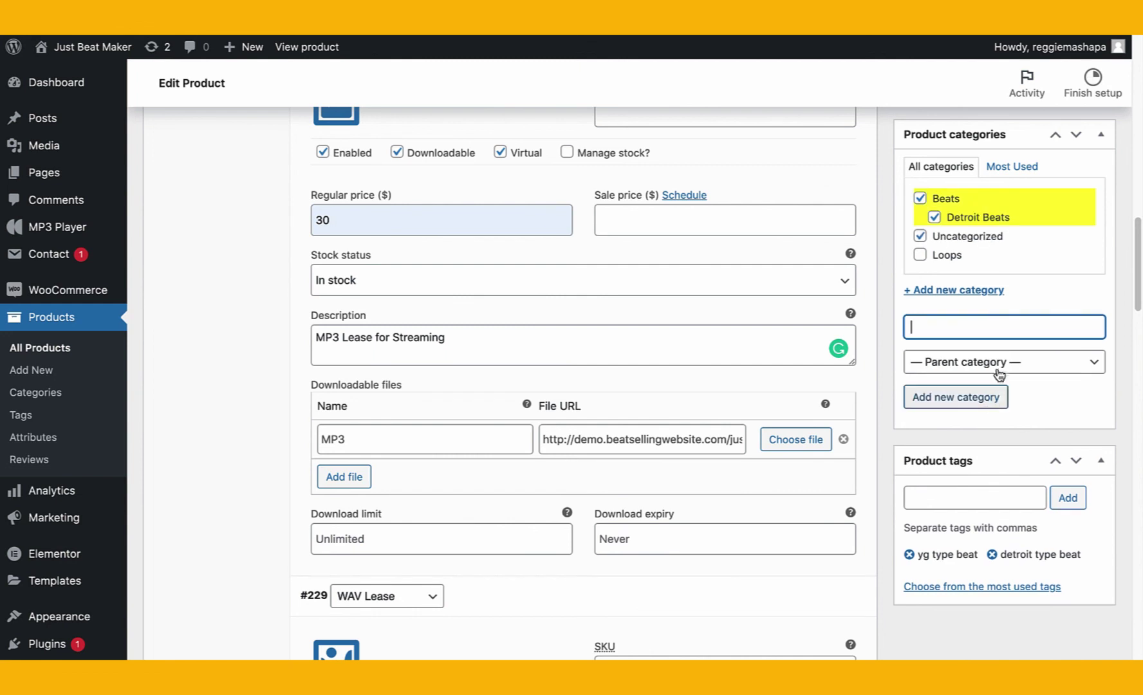
Create another product category named "YG Type Beat" with Detroit Beats as its parent category
left_click(976, 377)
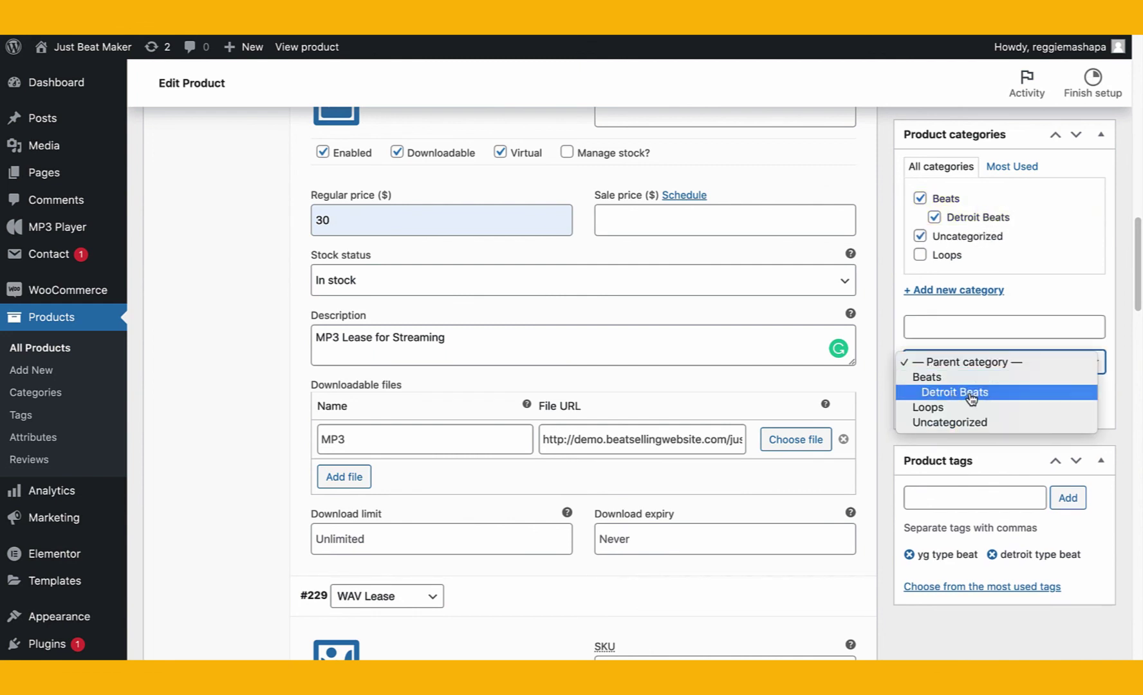
left_click(995, 404)
left_click(969, 327)
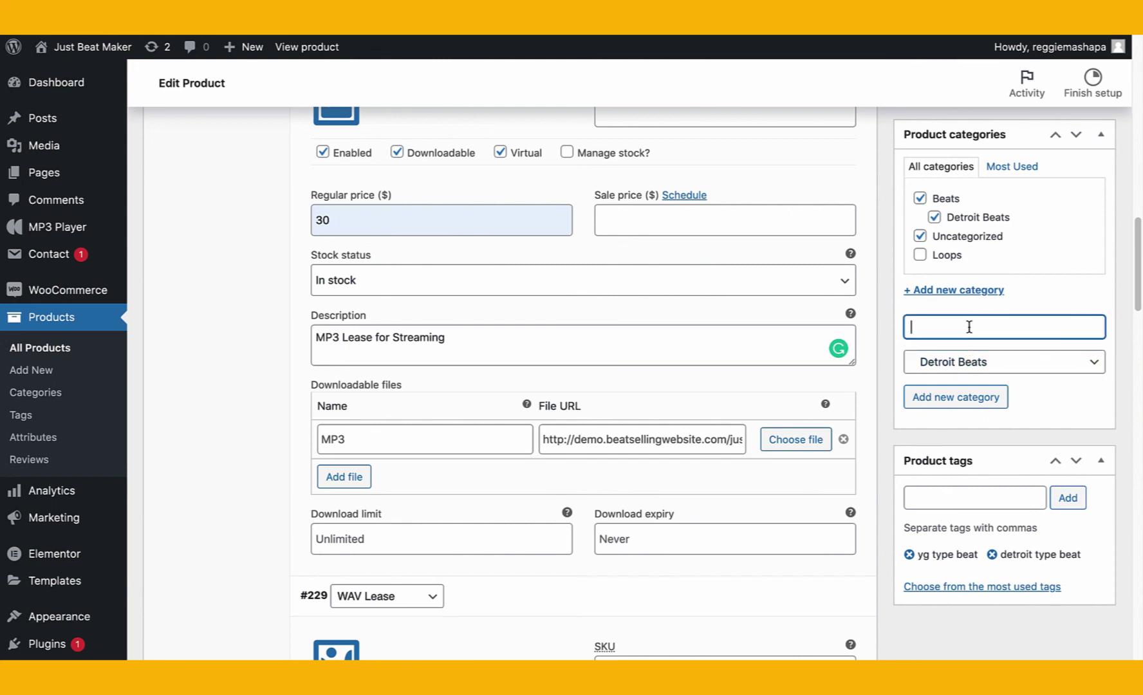
type("YG Type bEAT")
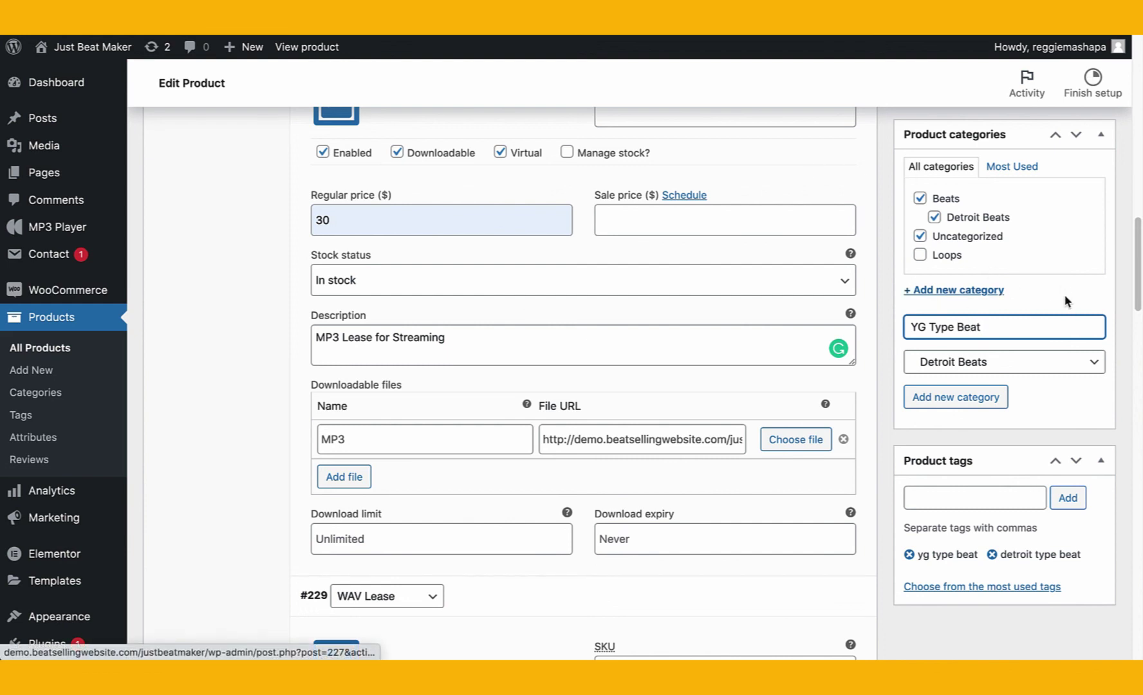
left_click(996, 399)
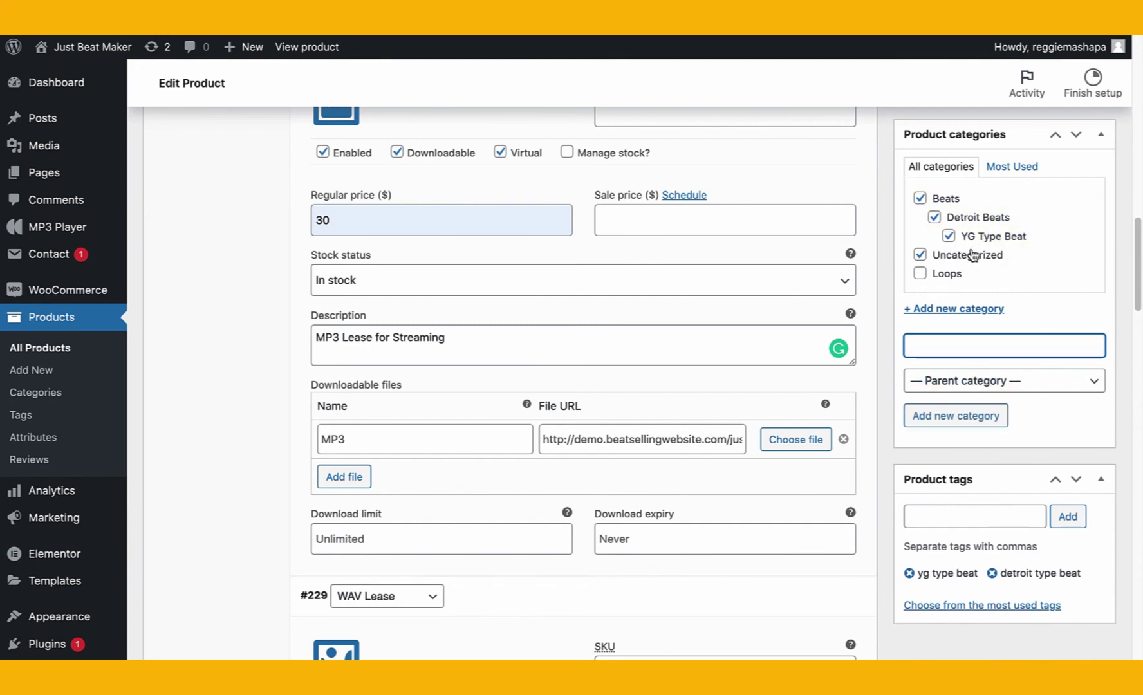
Preview the draft beat's product page and examine its price range and short description
scroll(940, 219, "down", 1)
scroll(943, 232, "up", 4)
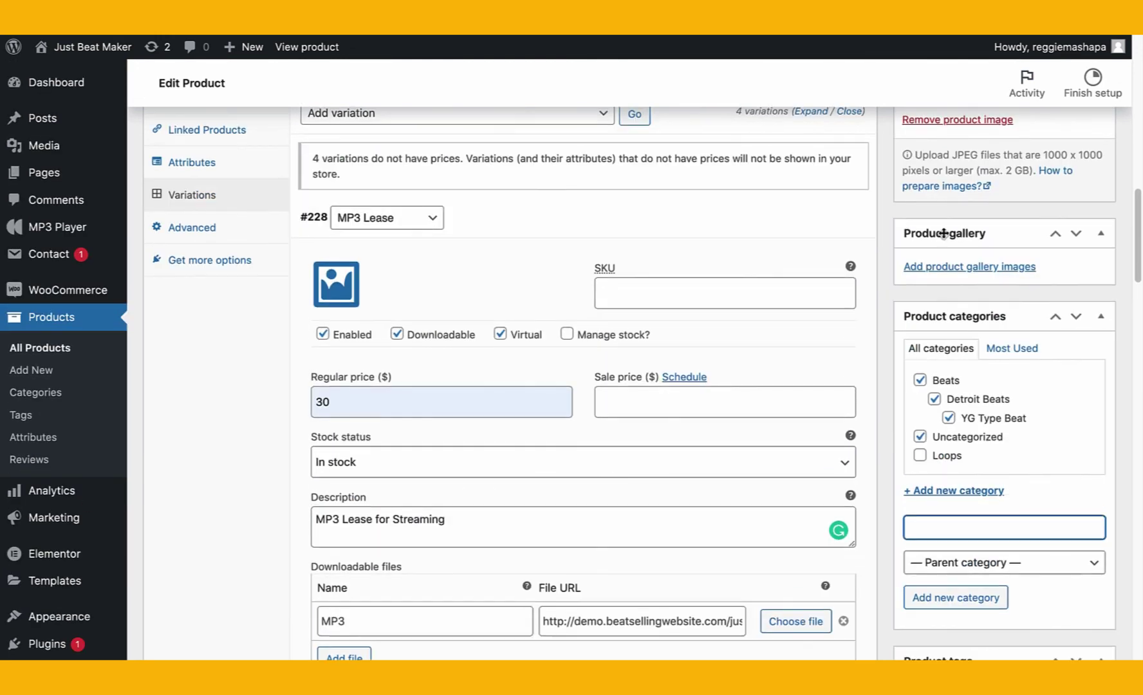
scroll(944, 233, "up", 10)
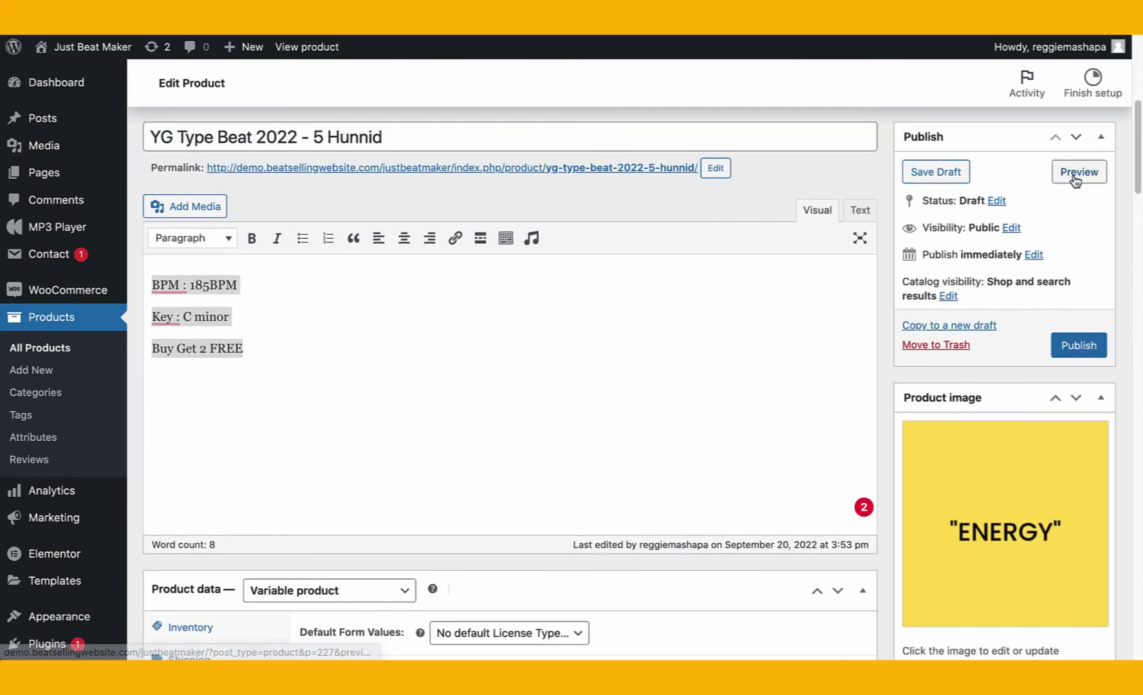
left_click(1074, 179)
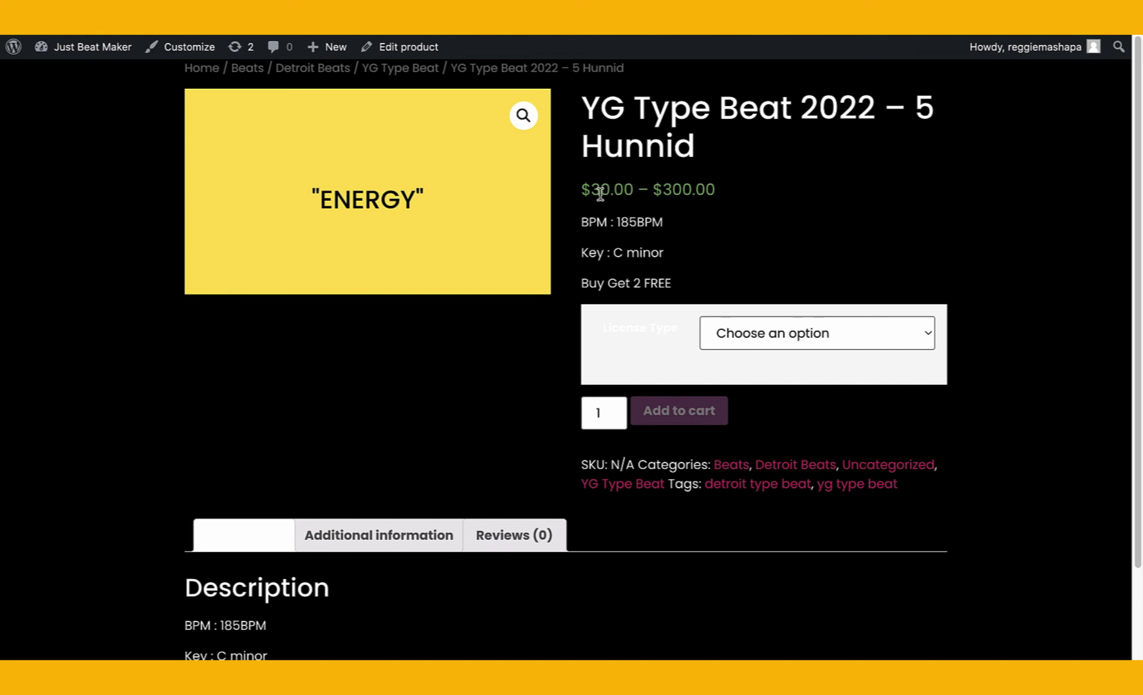
left_click_drag(590, 189, 730, 194)
left_click(657, 218)
Check the price and description of each license type on the preview page: MP3 Lease, WAV Lease, Unlimited Lease and Exclusive
left_click(782, 335)
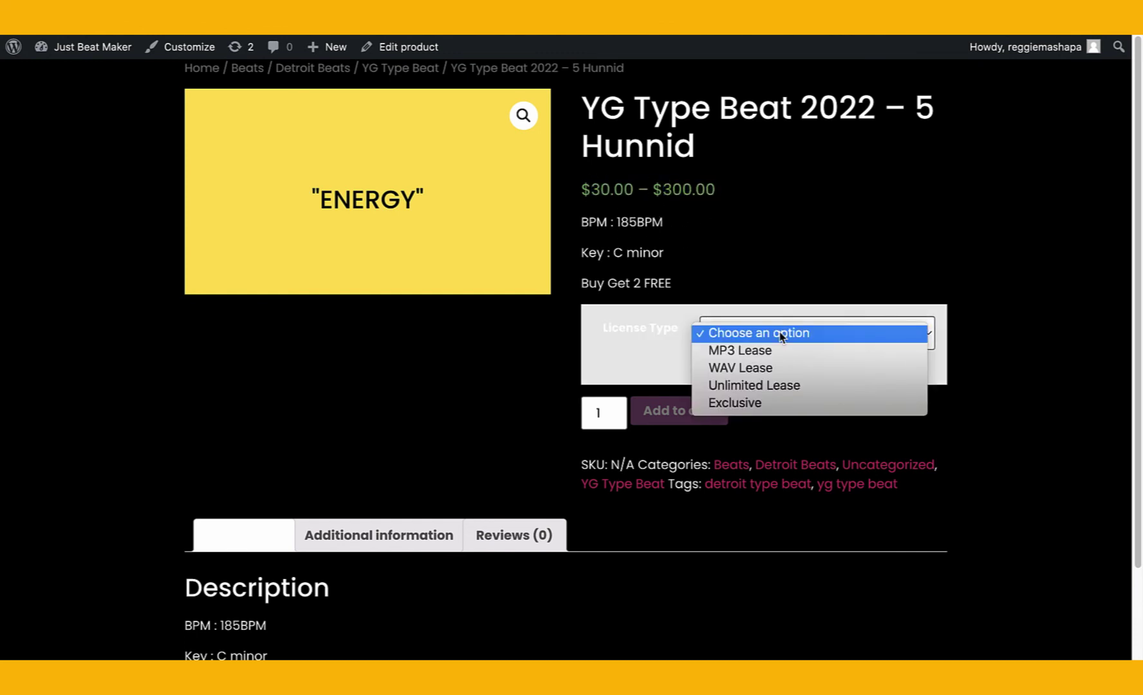
left_click(740, 351)
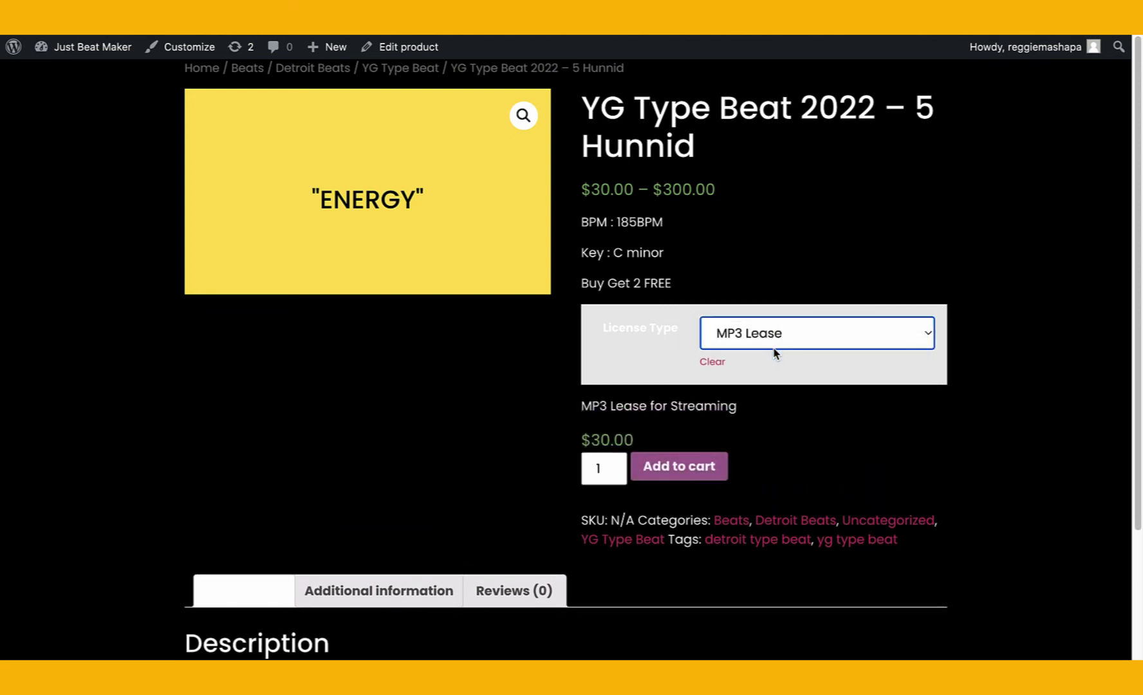
left_click(743, 346)
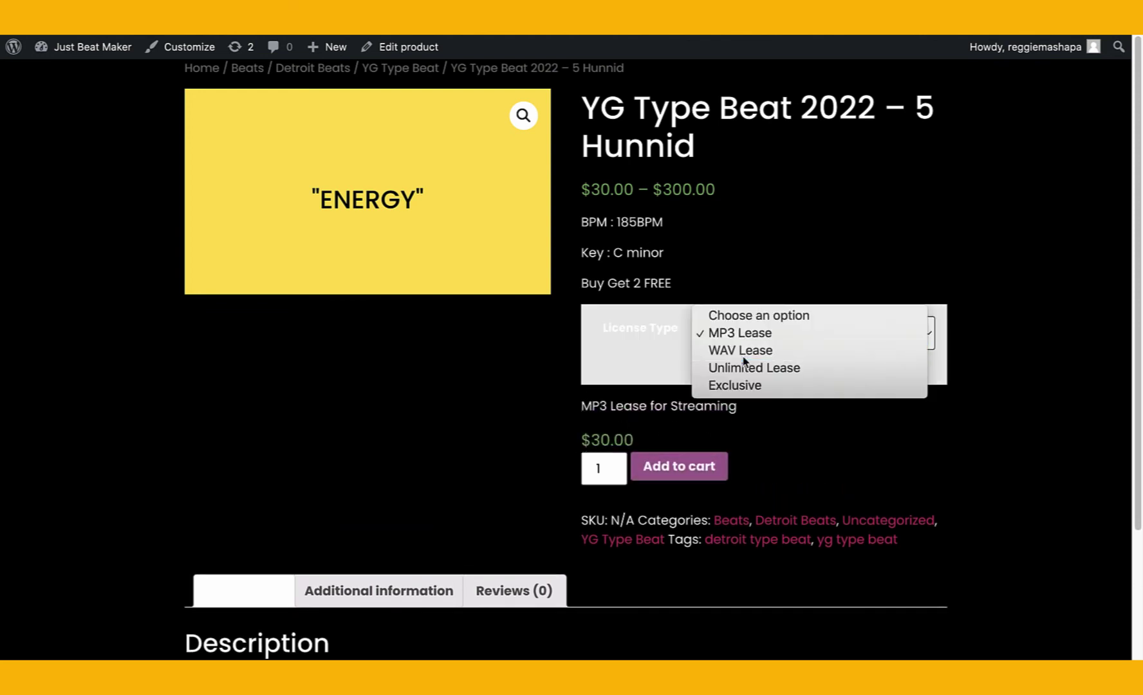
left_click(747, 351)
left_click(743, 338)
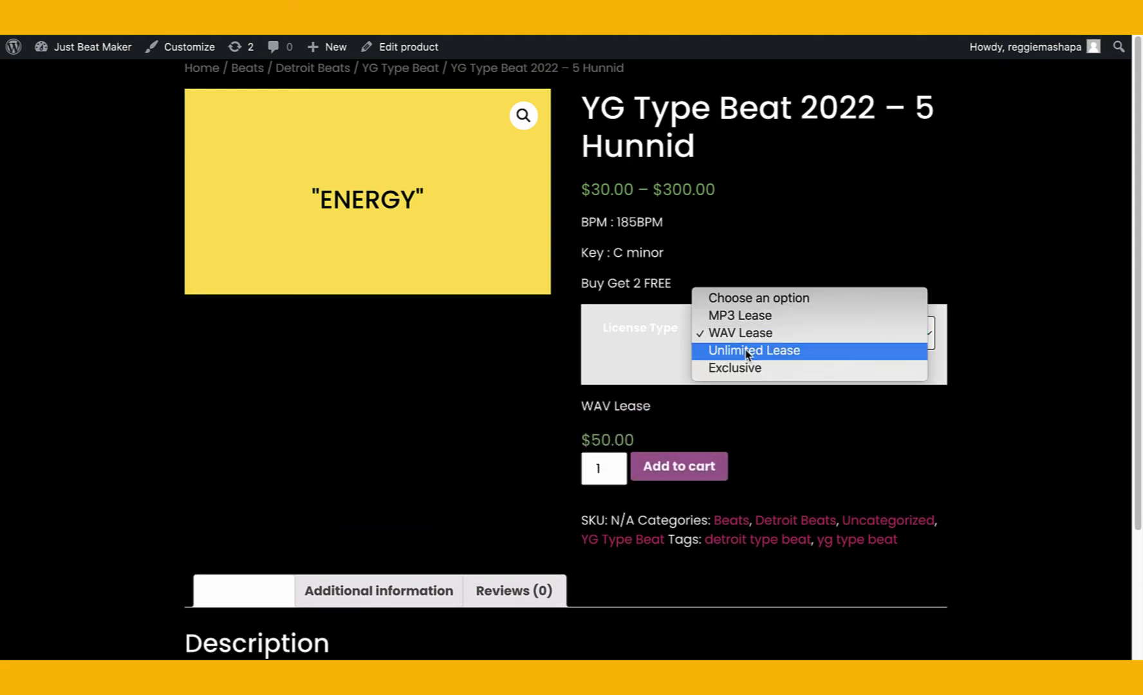
left_click(746, 350)
left_click(753, 333)
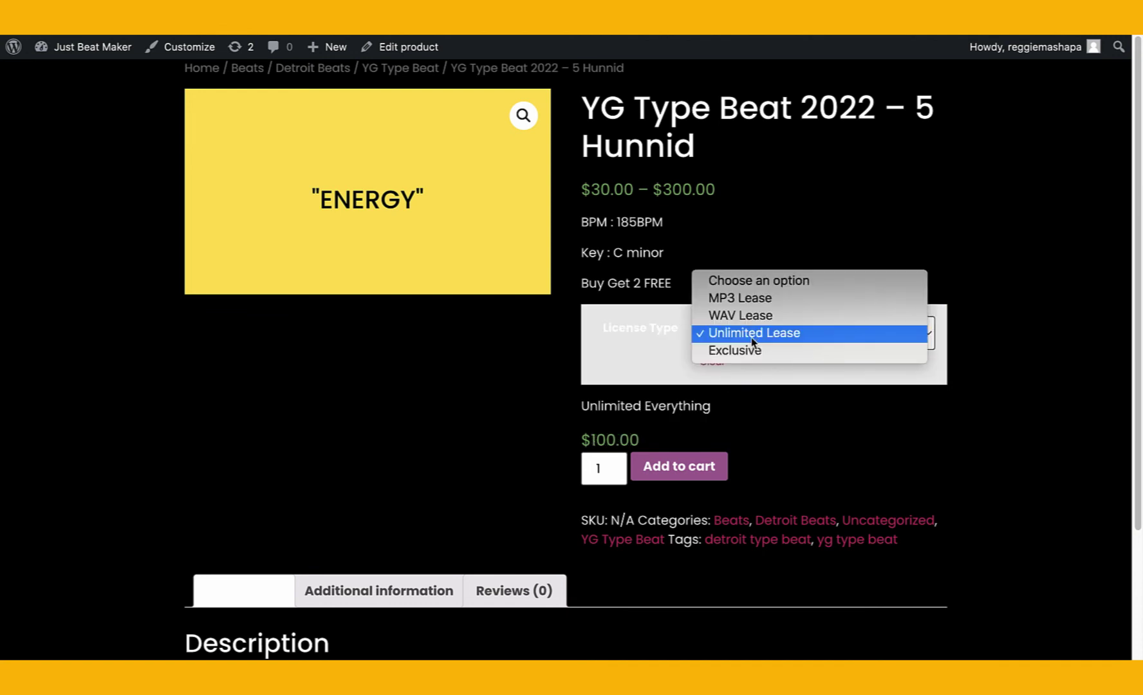
left_click(750, 351)
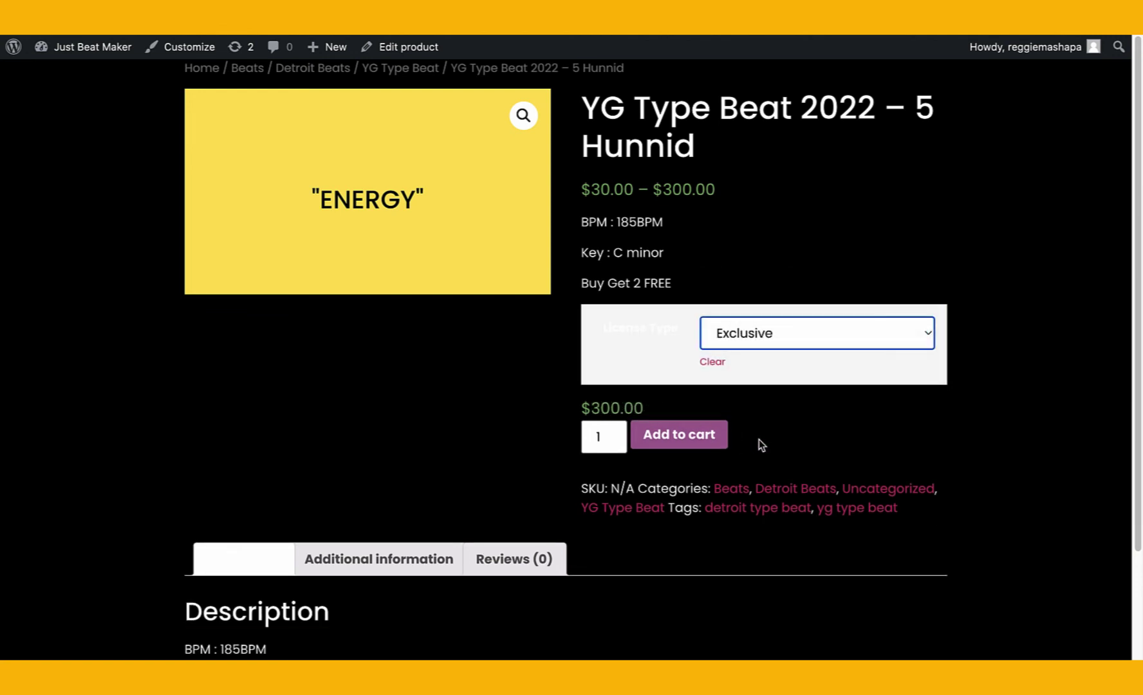
scroll(759, 445, "down", 2)
scroll(757, 444, "up", 2)
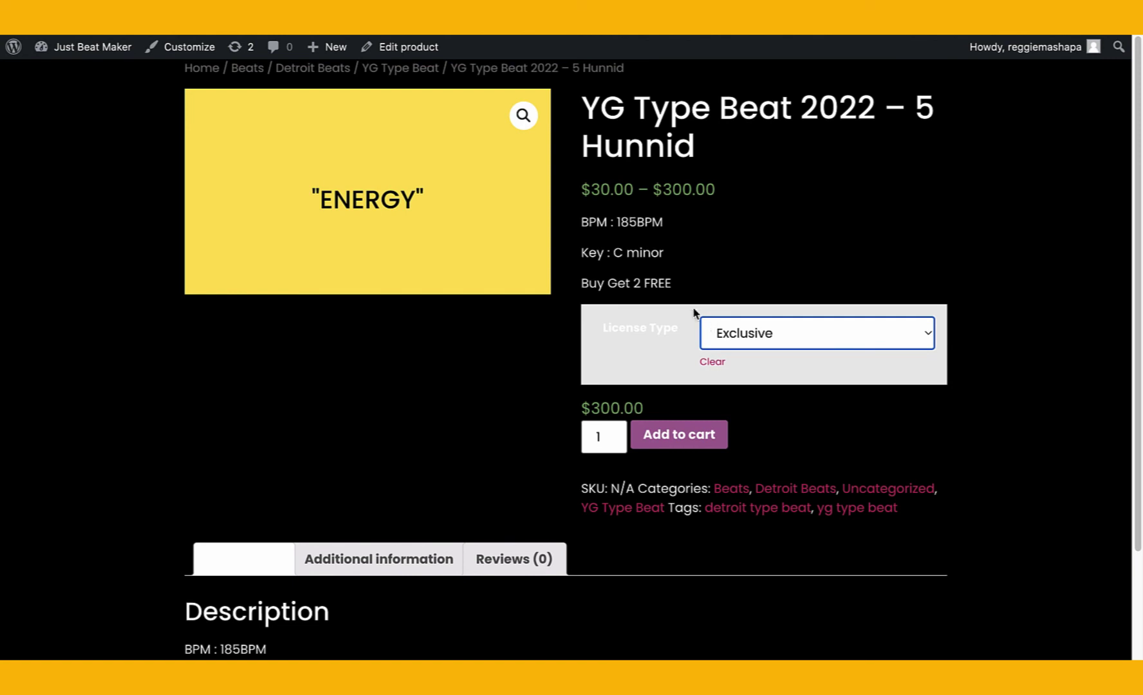